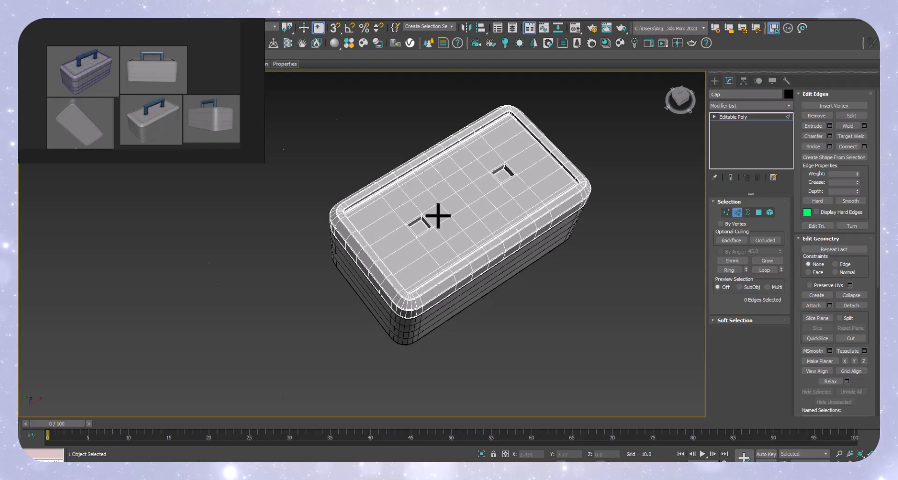
Examine the corner topology of the square handle recesses on top of the cap, up close and from several angles.
scroll(424, 236, "down", 4)
scroll(426, 231, "up", 5)
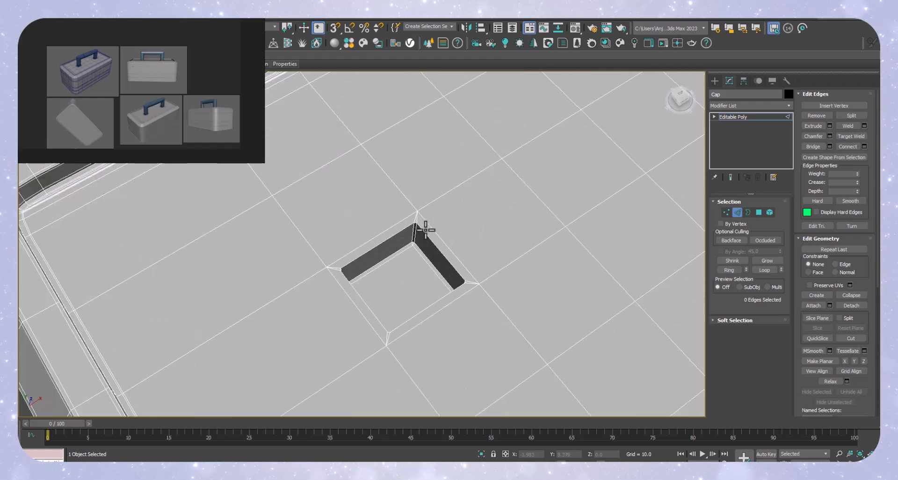
scroll(466, 226, "down", 5)
middle_click_drag(476, 241, 449, 202, "alt")
scroll(483, 233, "down", 3)
scroll(505, 194, "up", 5)
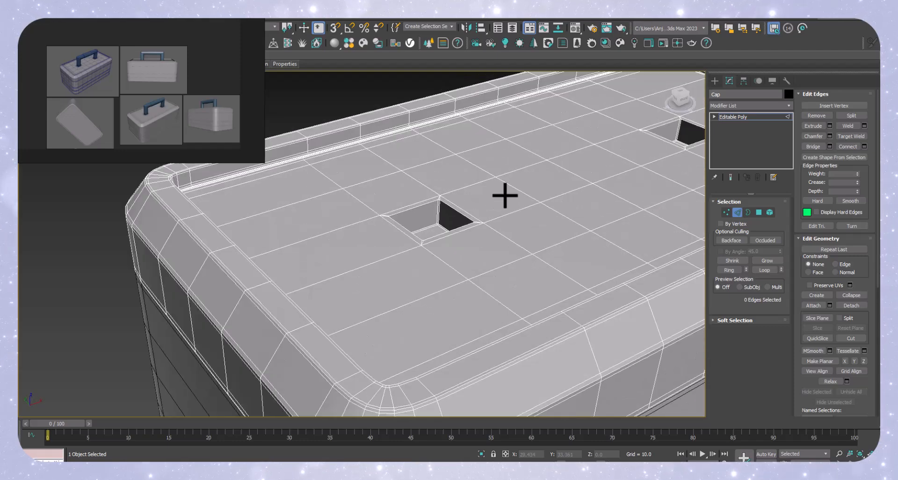
middle_click_drag(505, 195, 465, 266)
scroll(463, 254, "down", 6)
scroll(435, 275, "up", 4)
scroll(461, 239, "up", 1)
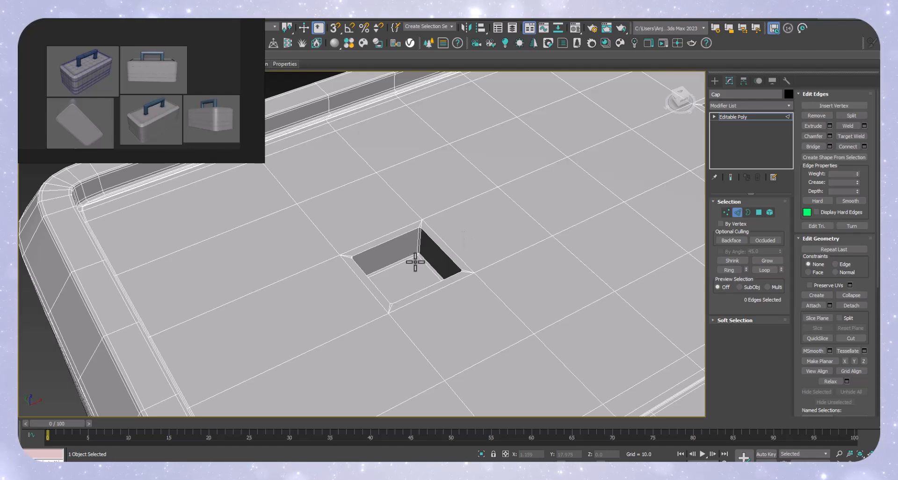
scroll(414, 262, "up", 3)
scroll(415, 202, "up", 3)
scroll(509, 194, "down", 4)
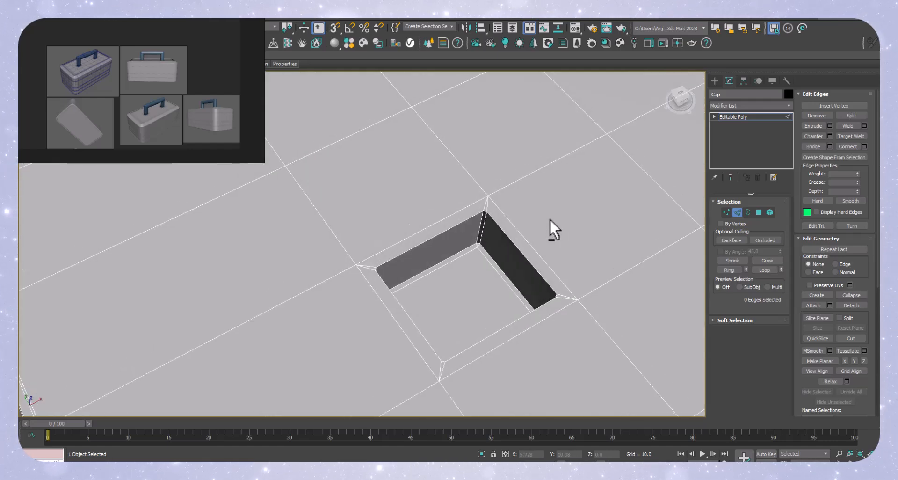
scroll(471, 206, "up", 2)
scroll(501, 216, "up", 3)
scroll(458, 228, "down", 5)
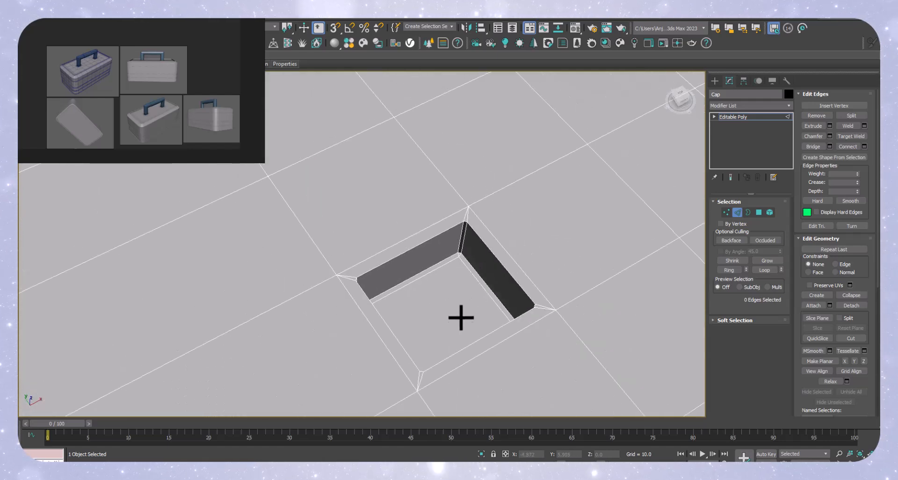
middle_click_drag(459, 318, 390, 322)
scroll(352, 267, "up", 2)
middle_click_drag(352, 267, 430, 269)
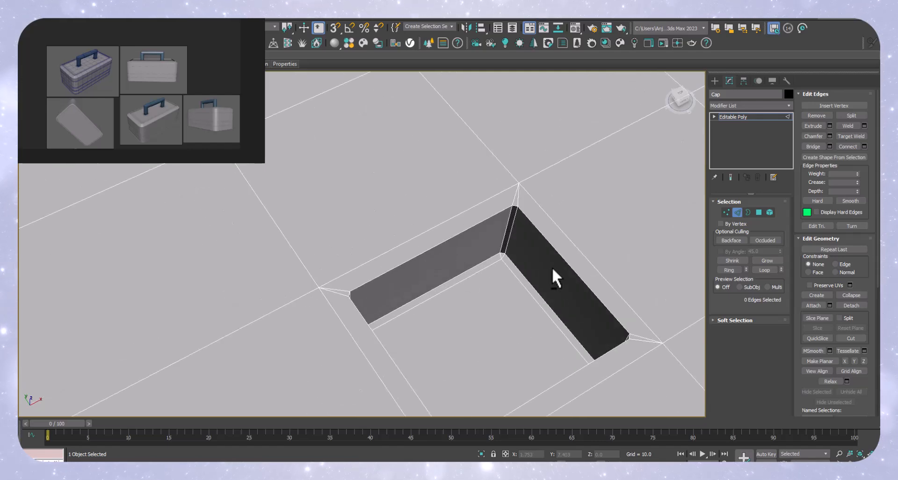
middle_click_drag(557, 276, 531, 261, "alt")
middle_click_drag(459, 158, 526, 307)
scroll(532, 196, "up", 2)
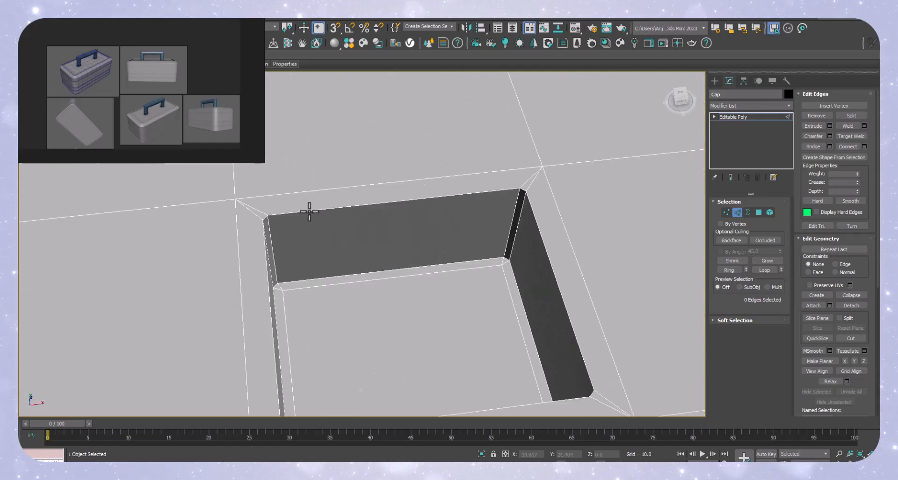
Connect the two short edges at the first recess's back-right corner with one segment.
scroll(518, 199, "up", 2)
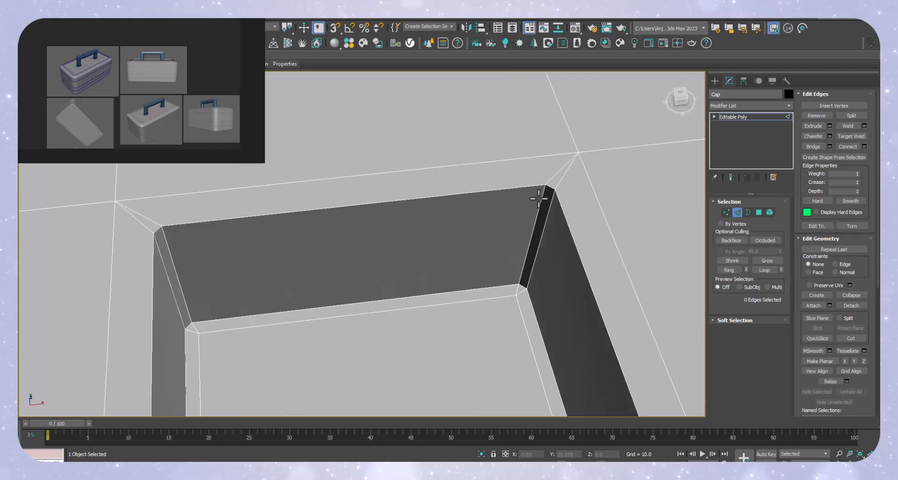
left_click(551, 186)
scroll(528, 280, "up", 2)
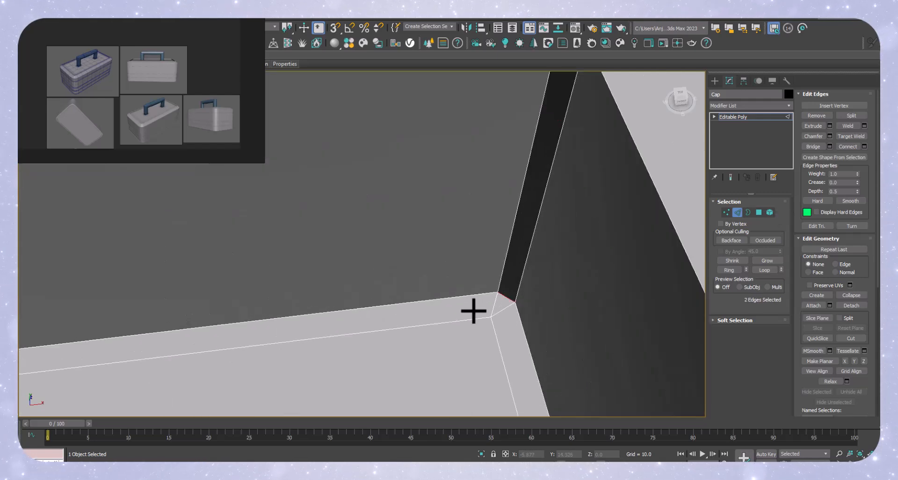
scroll(495, 303, "down", 3)
key("ctrl+shift+e")
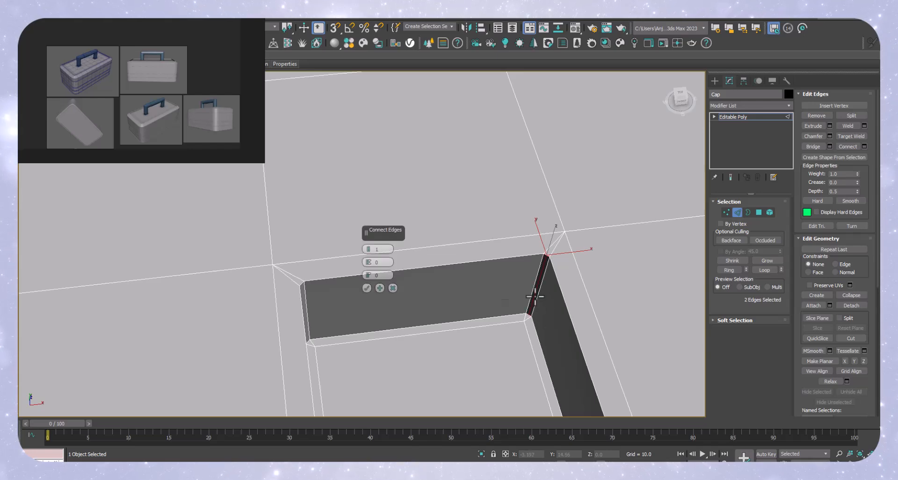
left_click(366, 287)
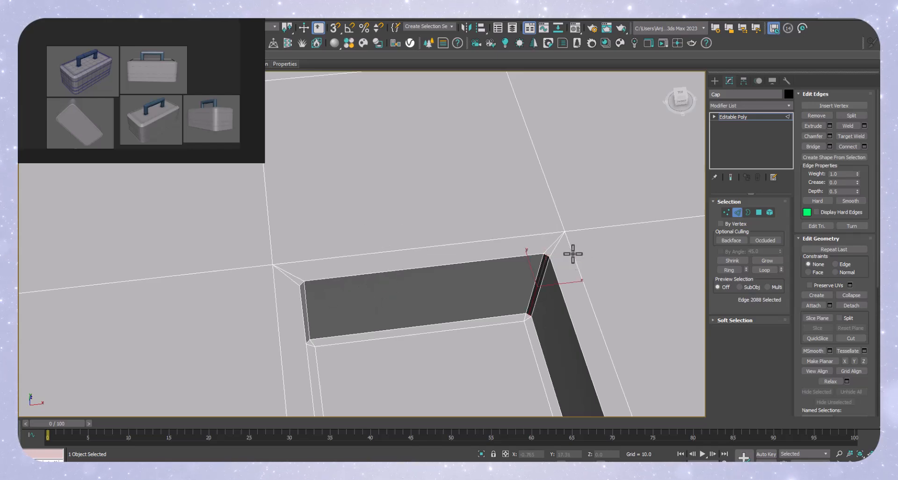
Check the small faces at the recess's back-right corner by selecting the edges that bound the upper corner face.
scroll(545, 255, "up", 2)
scroll(170, 295, "up", 2)
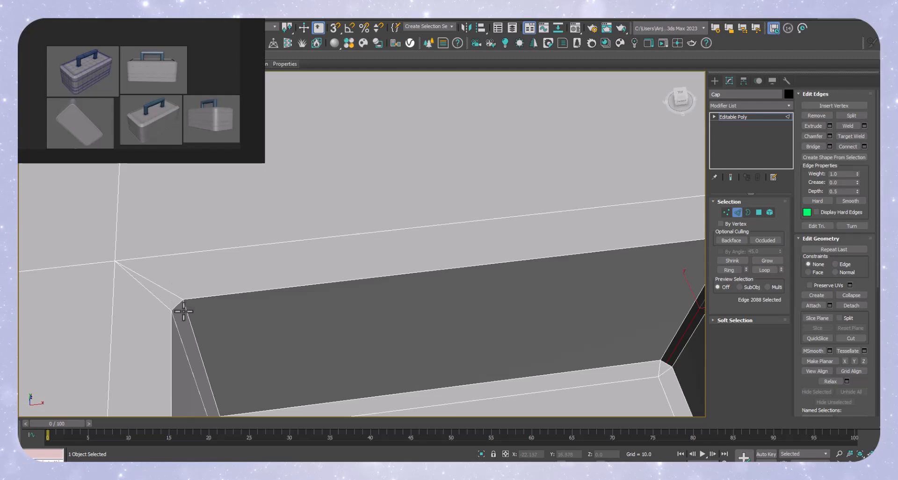
scroll(188, 295, "down", 2)
scroll(594, 260, "up", 3)
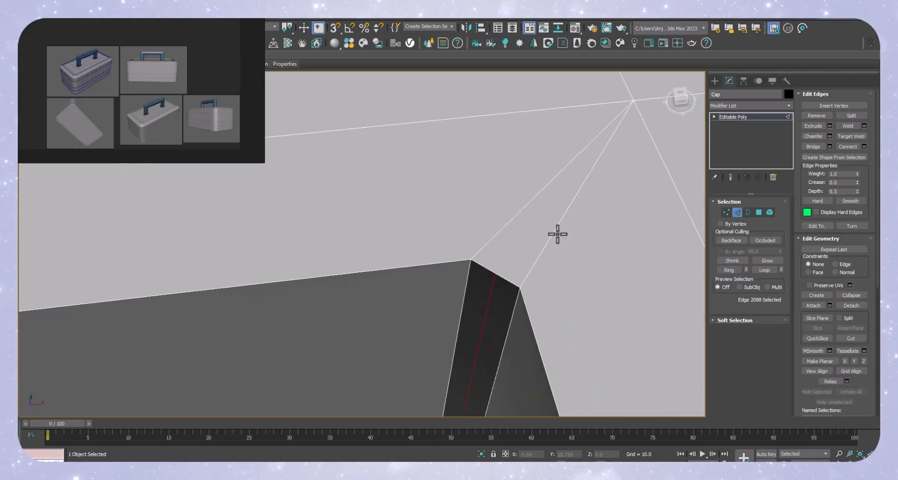
left_click(554, 234)
left_click(506, 224, "ctrl")
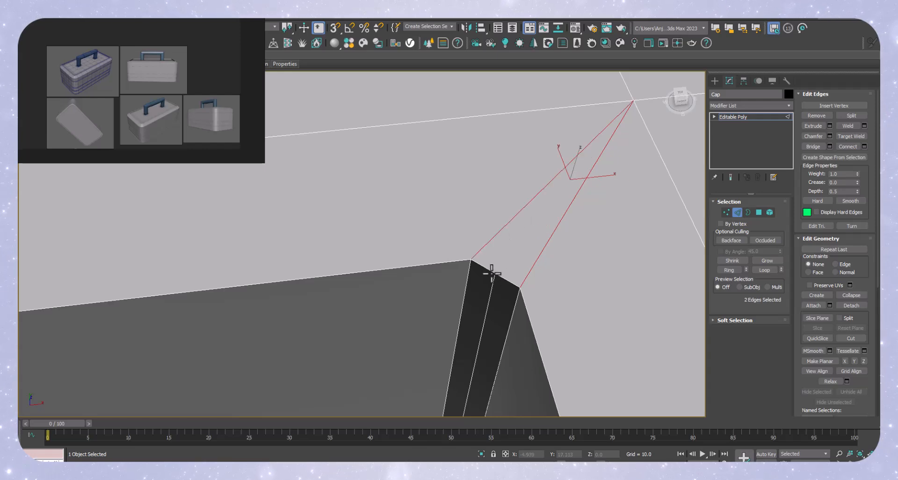
left_click(502, 278, "ctrl")
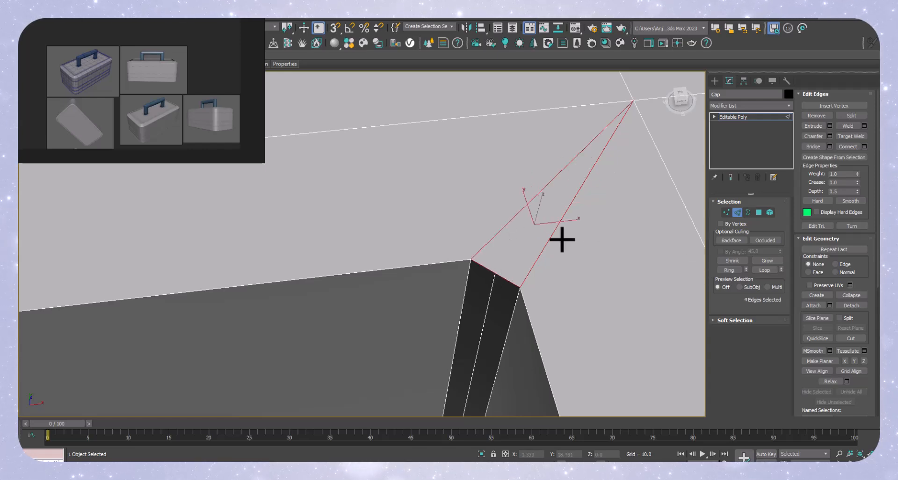
left_click(510, 283)
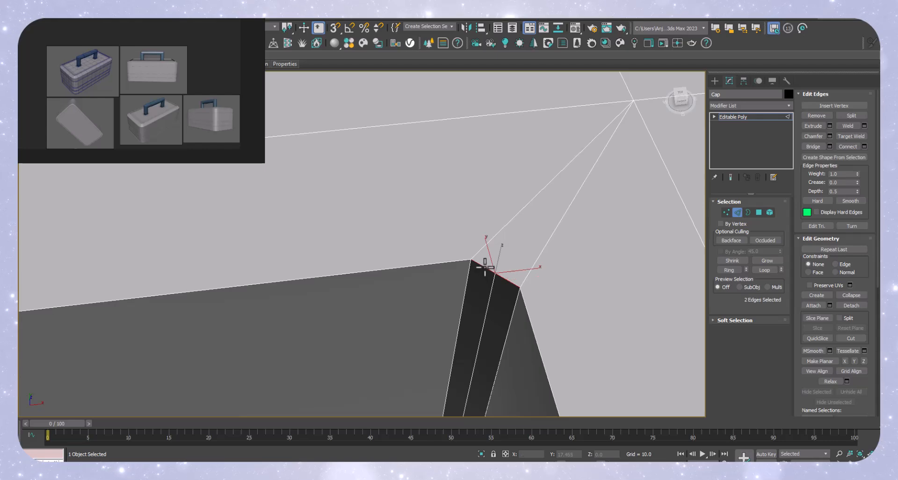
left_click(511, 217, "ctrl")
left_click(545, 243, "ctrl")
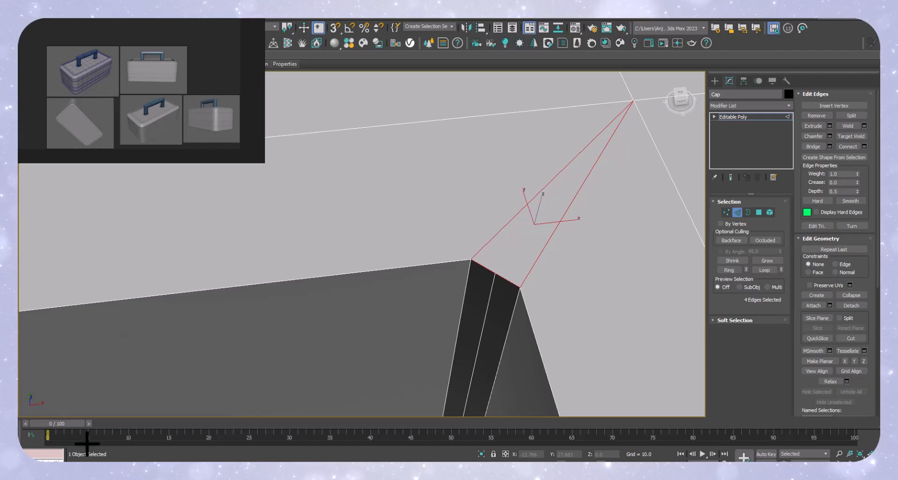
Connect the two short edges at the first recess's back-left corner with one segment.
scroll(463, 229, "down", 6)
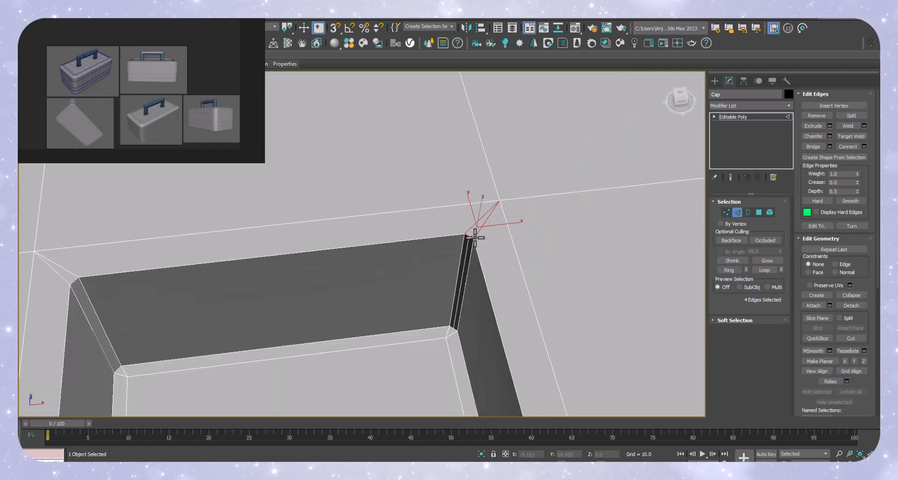
left_click(72, 278)
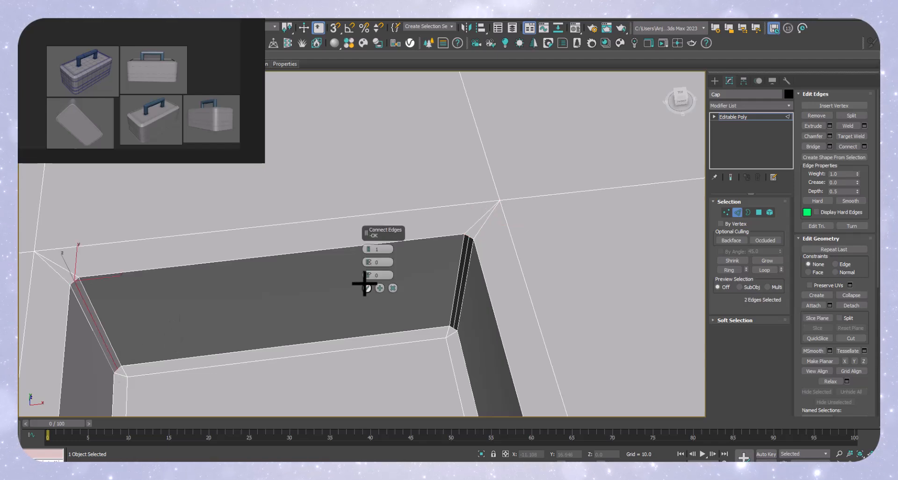
left_click(122, 357)
Select the edges bounding the small floor face at the recess's back-left corner to check its side count.
scroll(140, 346, "up", 5)
left_click(148, 282)
left_click(122, 316, "ctrl")
left_click(163, 348, "ctrl")
left_click(189, 319, "ctrl")
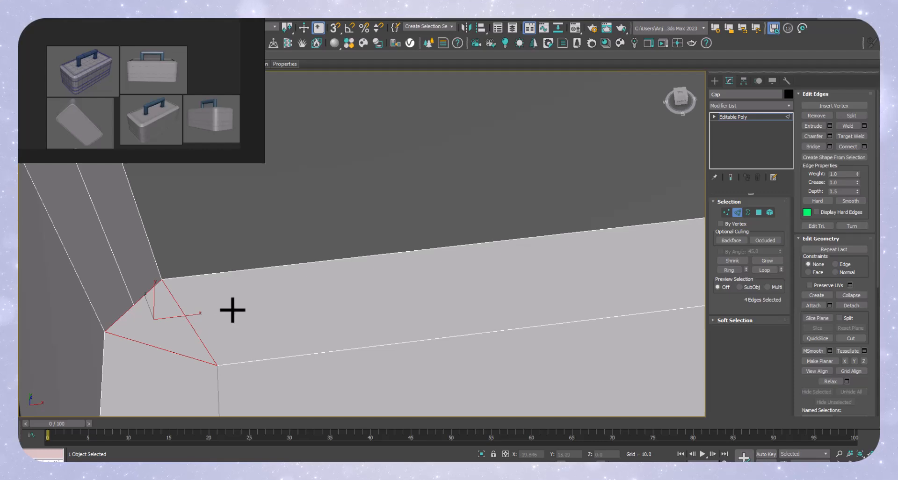
Clear the edge selection and inspect the recess edges in wireframe and shaded display, including the cap as a whole.
key("F3")
left_click(233, 308)
key("F3")
middle_click_drag(232, 307, 321, 264, "alt")
scroll(322, 267, "up", 5)
key("F3")
key("F3")
key("F3")
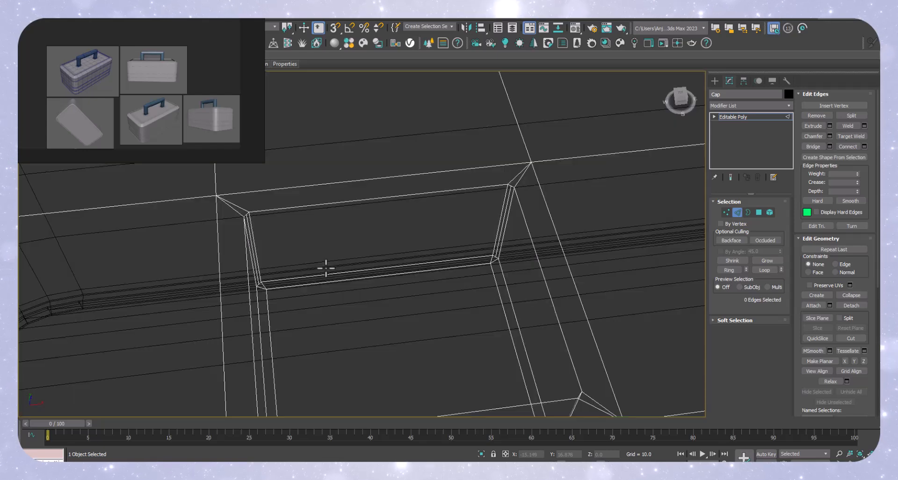
key("F3")
scroll(326, 268, "down", 5)
middle_click_drag(330, 259, 414, 150, "alt")
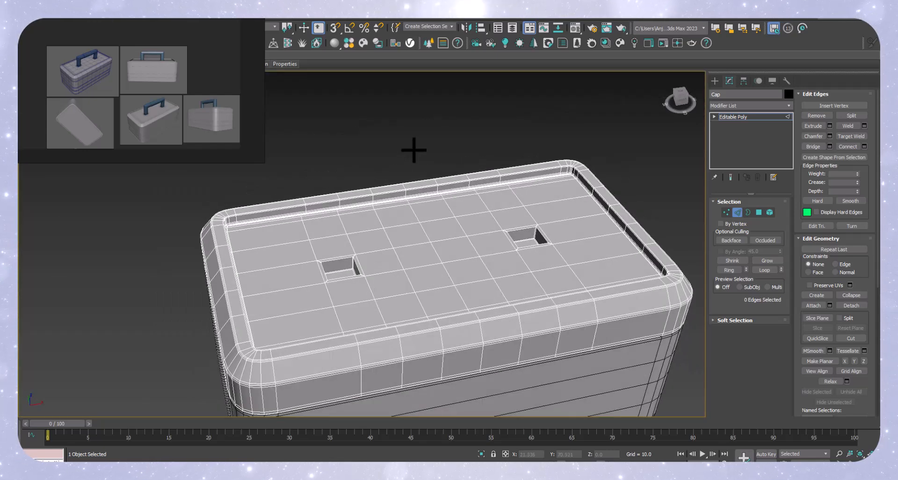
Leave edge editing and examine the first recess's corners on the whole cap.
left_click(737, 210)
scroll(537, 216, "up", 6)
scroll(429, 296, "down", 4)
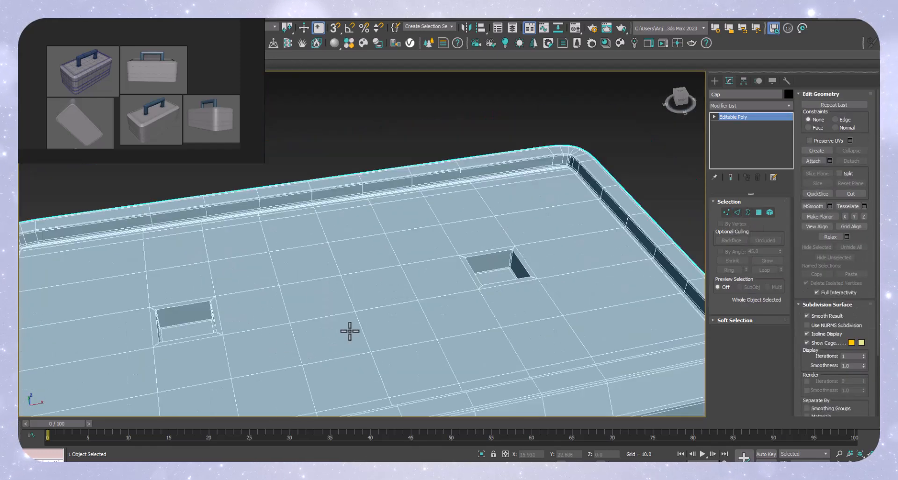
middle_click_drag(193, 326, 267, 285)
scroll(269, 286, "up", 6)
middle_click_drag(327, 295, 330, 336, "alt")
middle_click_drag(400, 343, 448, 240)
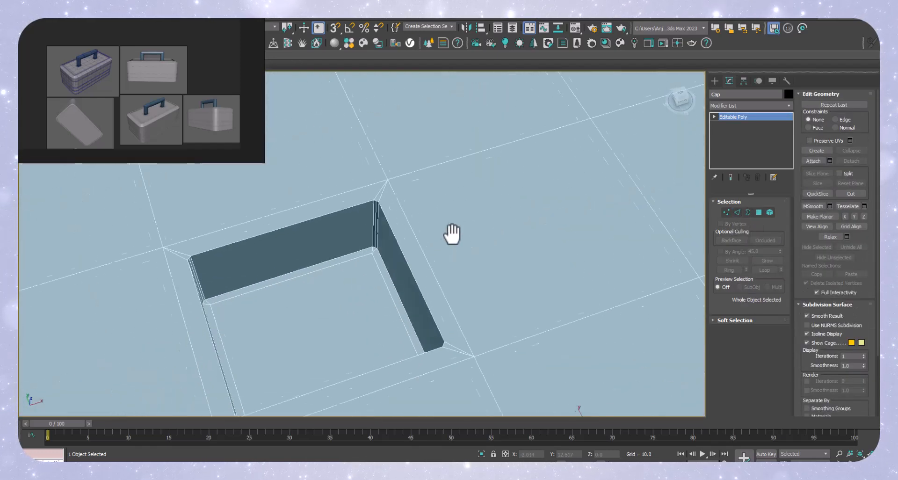
Return to edge editing and connect the two short edges at the first recess's front-right corner with one segment.
left_click(737, 212)
scroll(447, 328, "up", 4)
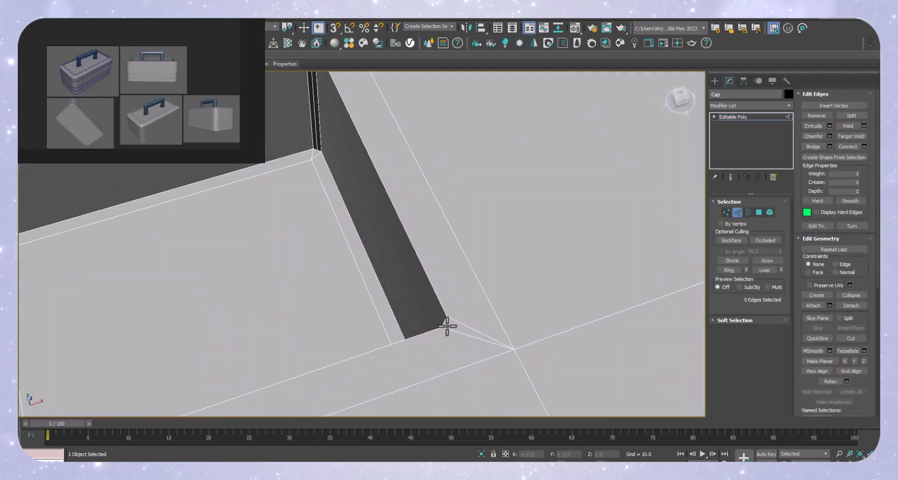
scroll(444, 323, "down", 3)
middle_click_drag(459, 294, 536, 330, "alt")
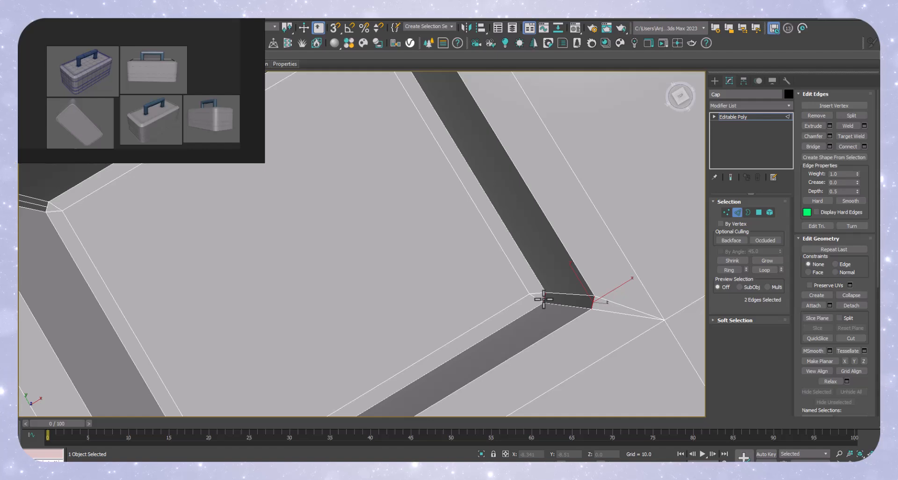
key("ctrl+shift+e")
left_click(366, 288)
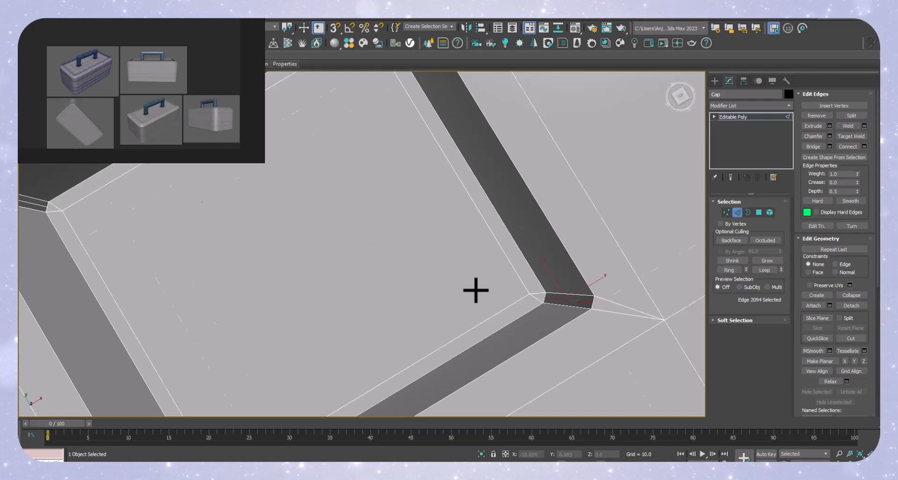
Connect the two short edges at the first recess's front-left corner with one segment.
scroll(459, 287, "down", 4)
scroll(360, 393, "up", 3)
left_click(358, 391)
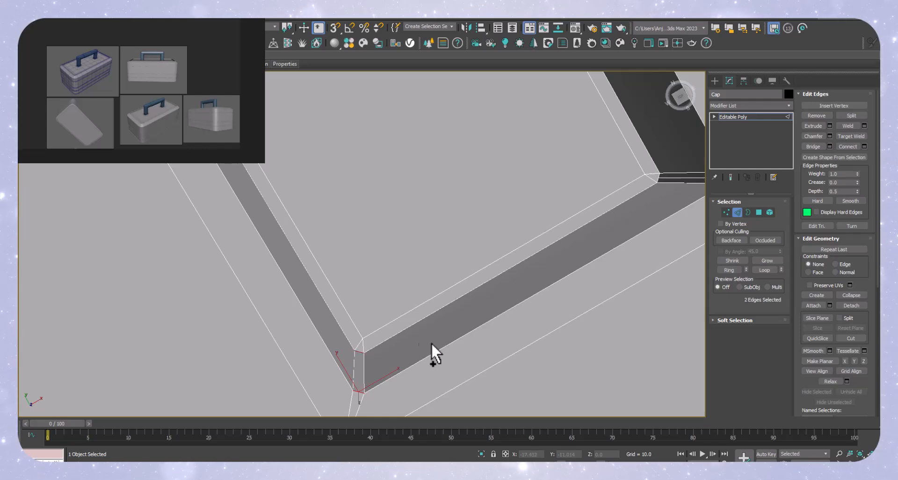
key("ctrl+shift+e")
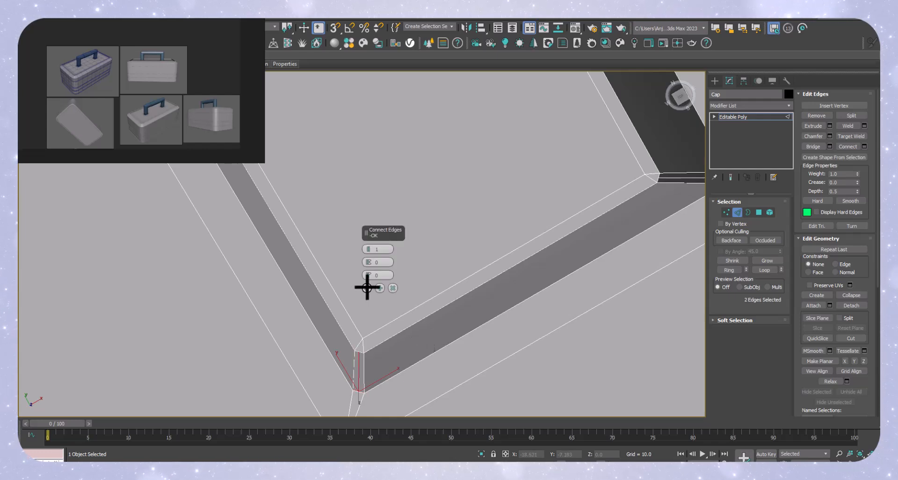
left_click(367, 287)
Connect the two short edges at the second recess's back-right corner with one segment.
scroll(324, 338, "down", 5)
middle_click_drag(584, 243, 264, 477)
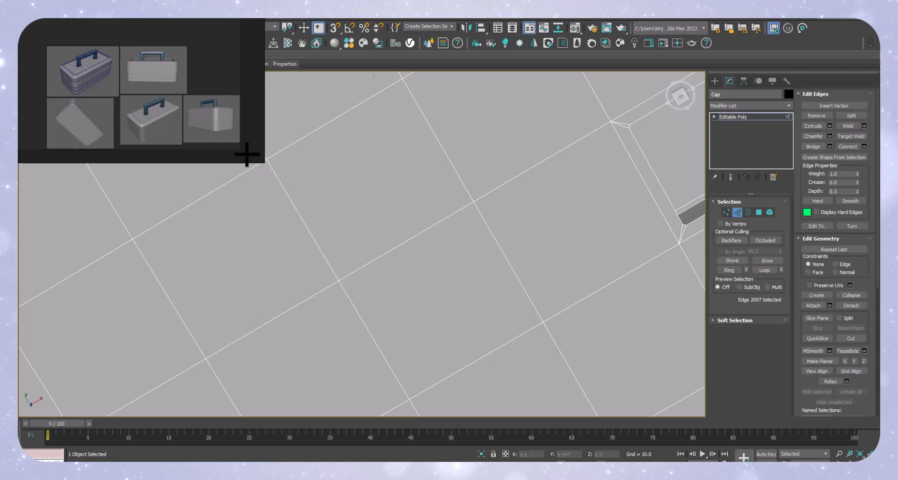
scroll(496, 230, "down", 5)
middle_click_drag(571, 229, 477, 247)
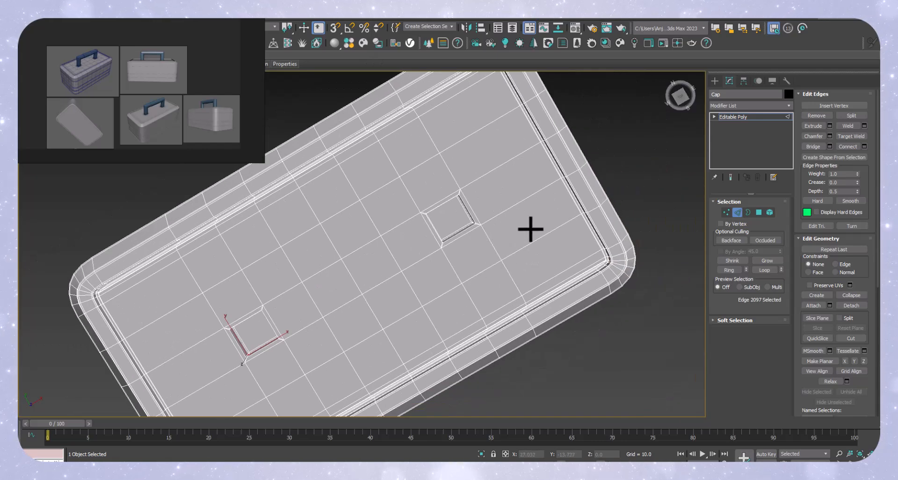
scroll(524, 233, "up", 4)
scroll(361, 157, "up", 6)
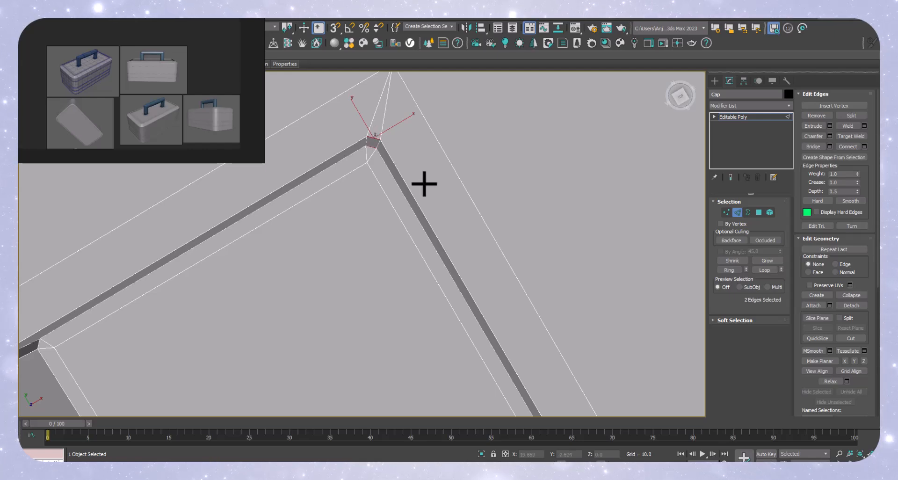
key("ctrl+shift+e")
left_click(366, 288)
Connect the pairs of short edges at the second recess's remaining three corners with one segment.
middle_click_drag(243, 282, 364, 204)
left_click(104, 289)
middle_click_drag(289, 335, 358, 65)
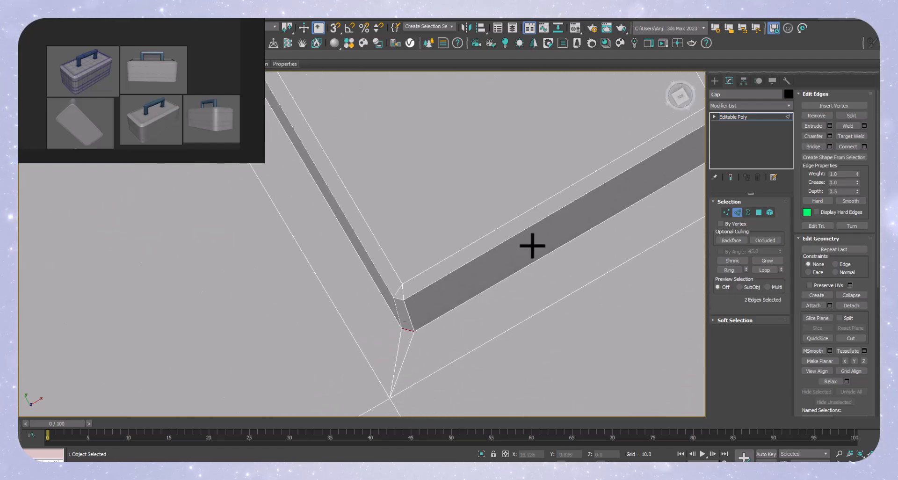
middle_click_drag(532, 245, 232, 411)
left_click(482, 276, "ctrl")
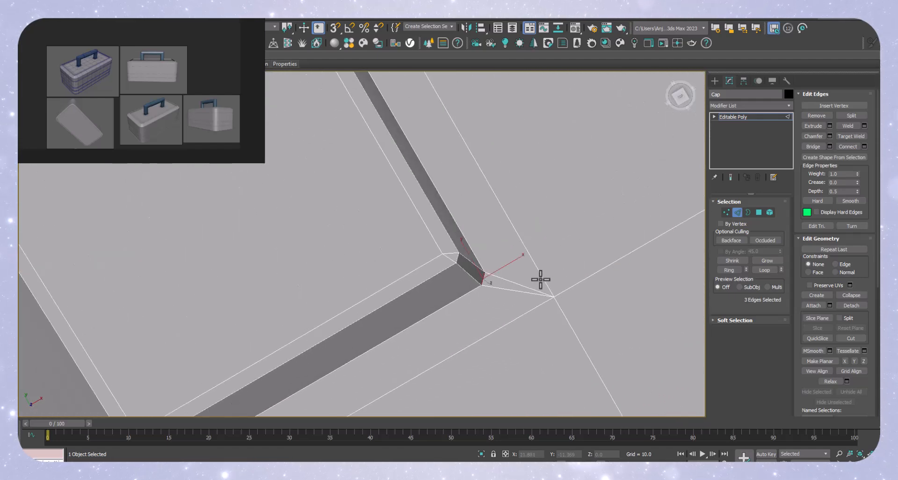
key("alt+r")
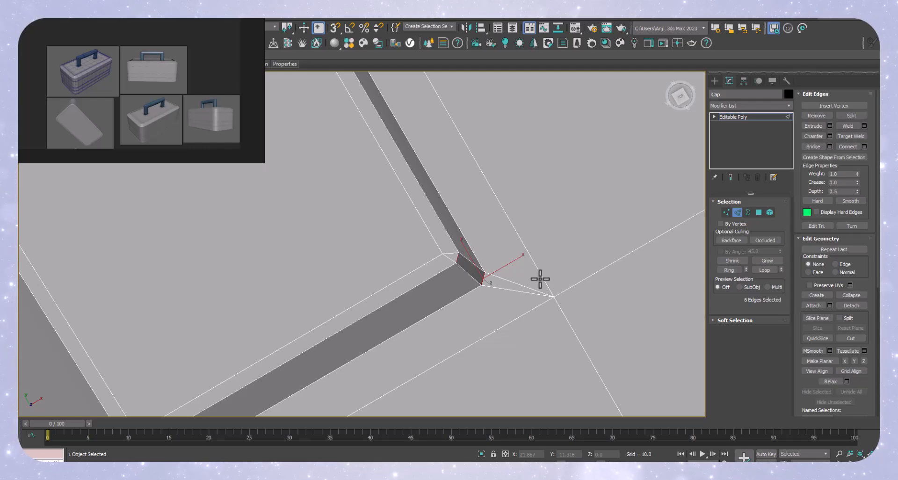
key("ctrl+shift+e")
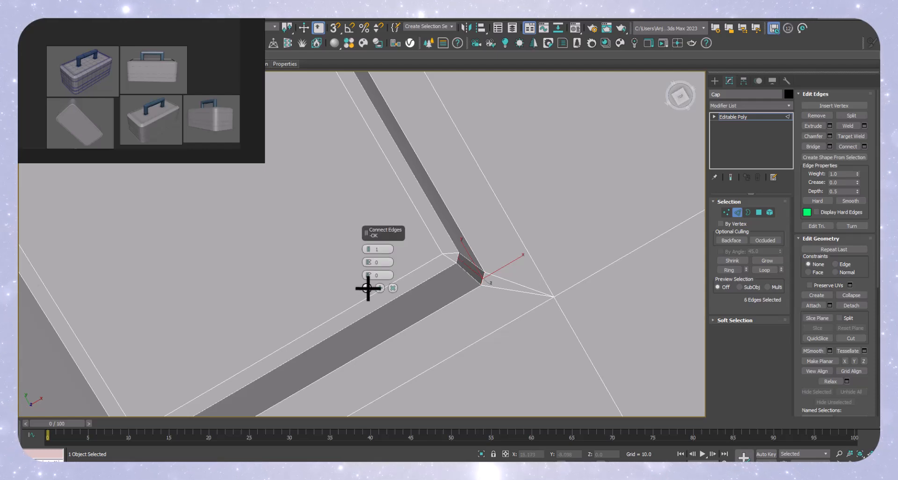
left_click(367, 288)
Apply TurboSmooth with 3 iterations to the cap to preview the recess corners, and delete the modifier after the check.
scroll(498, 277, "down", 5)
middle_click_drag(501, 270, 497, 238, "alt")
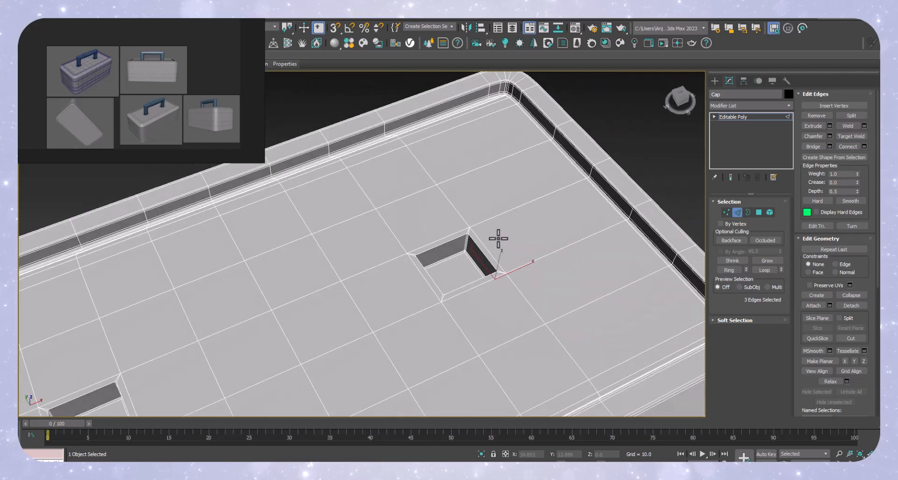
middle_click_drag(600, 222, 575, 217)
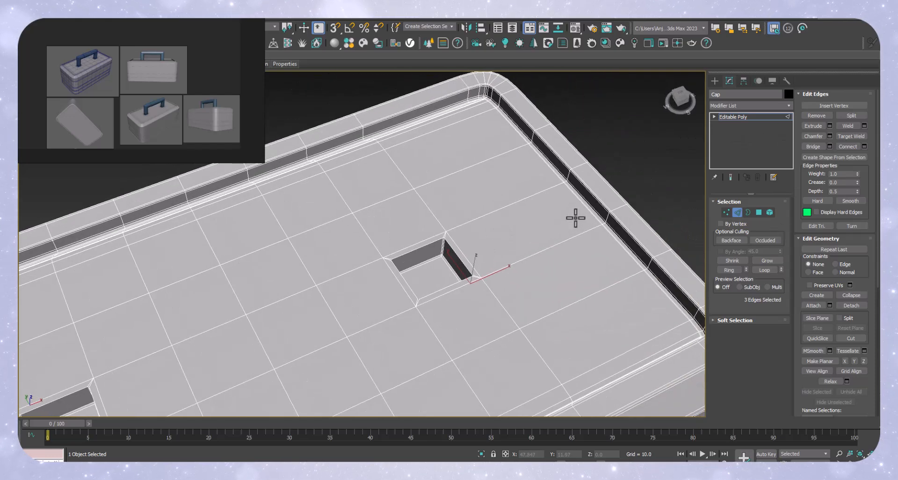
key("ctrl+t")
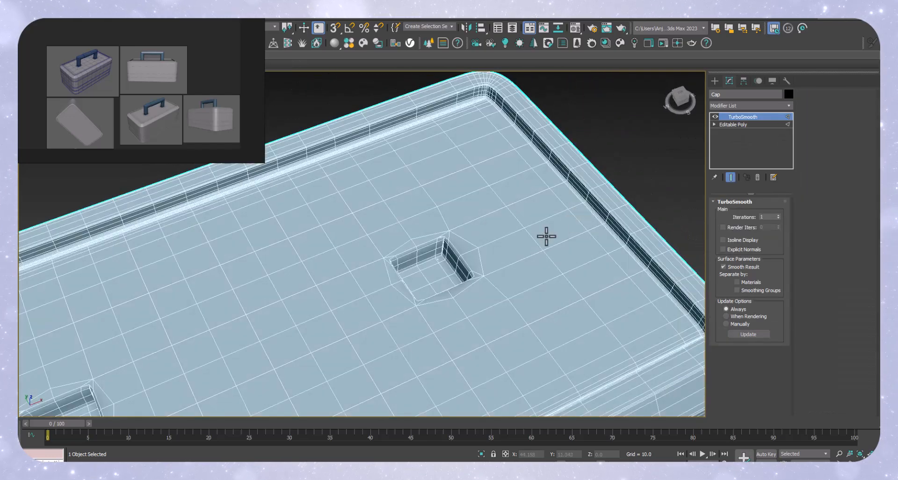
left_click(778, 215)
left_click(778, 215)
scroll(455, 237, "up", 10)
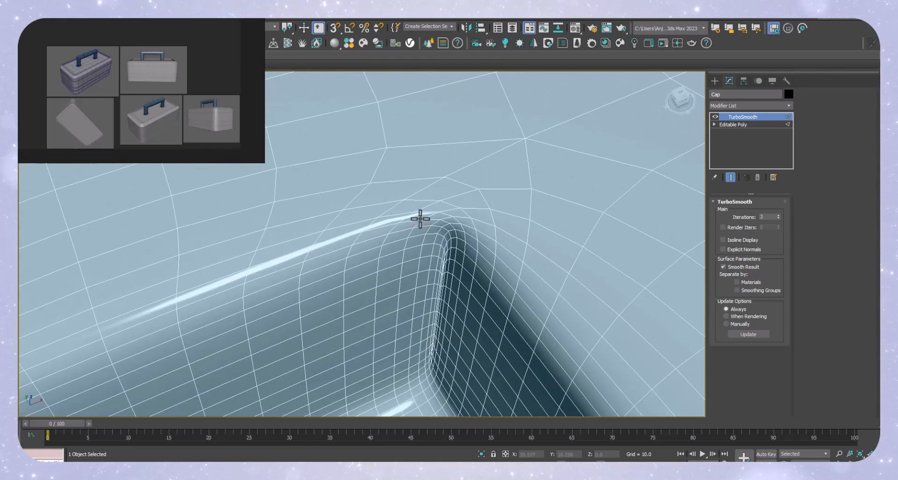
scroll(422, 221, "down", 10)
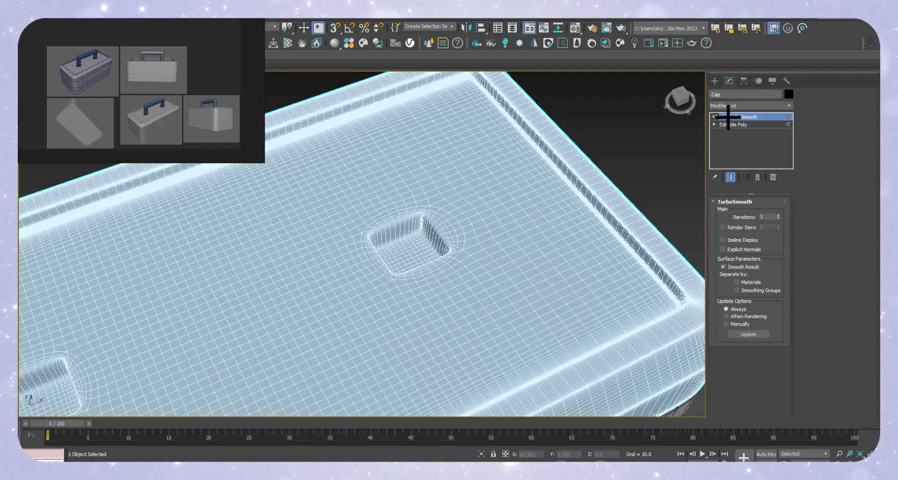
right_click(727, 117)
left_click(734, 126)
Return to edge editing and connect the vertical wall edges around both recesses with 2 segments and a pinch of 91.
key("2")
scroll(411, 217, "up", 5)
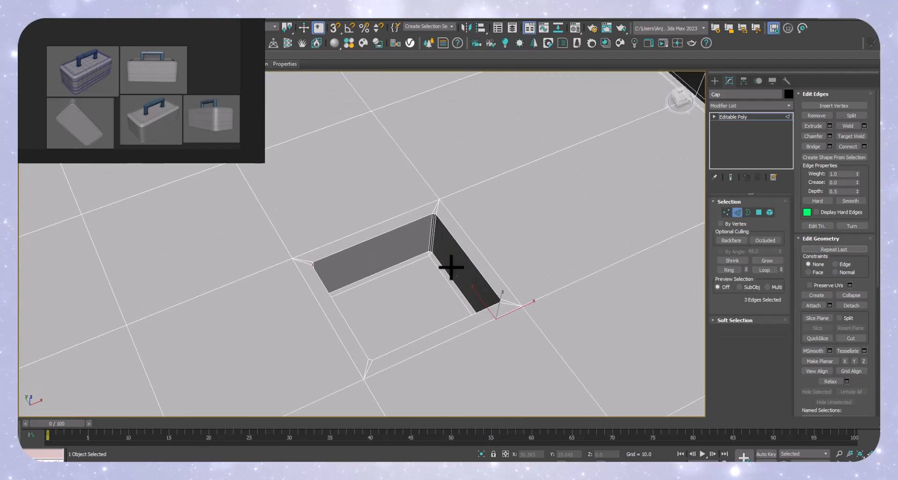
scroll(414, 246, "up", 4)
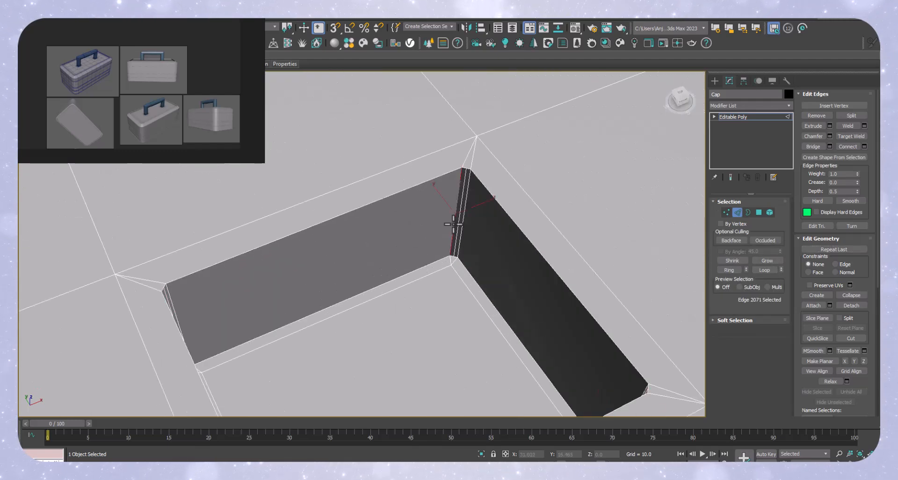
scroll(270, 280, "down", 5)
middle_click_drag(164, 335, 404, 188)
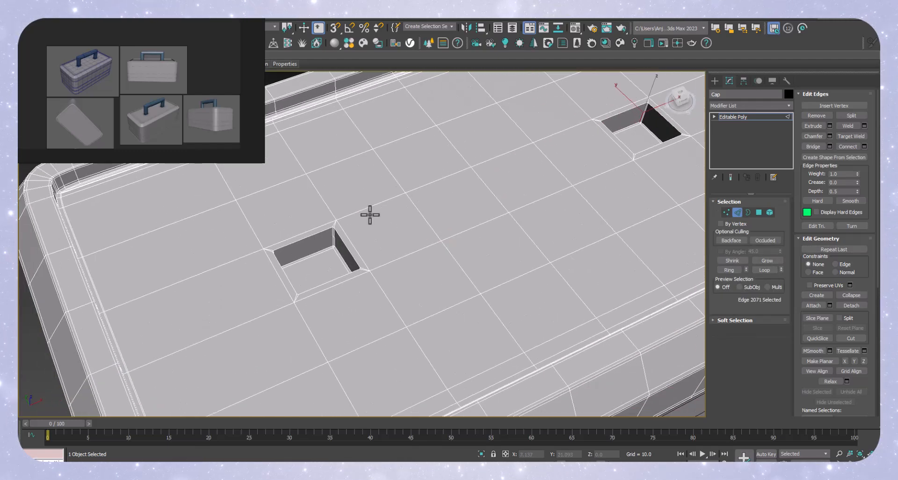
scroll(330, 241, "up", 5)
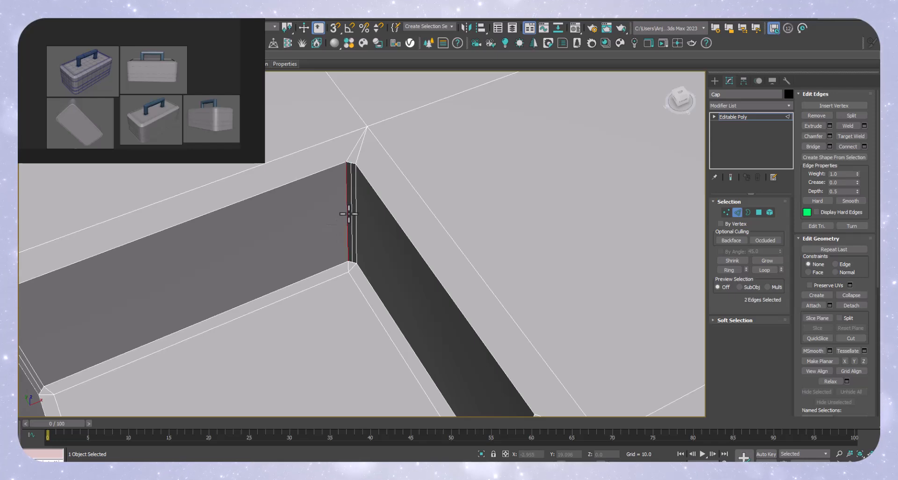
key("ctrl+shift+e")
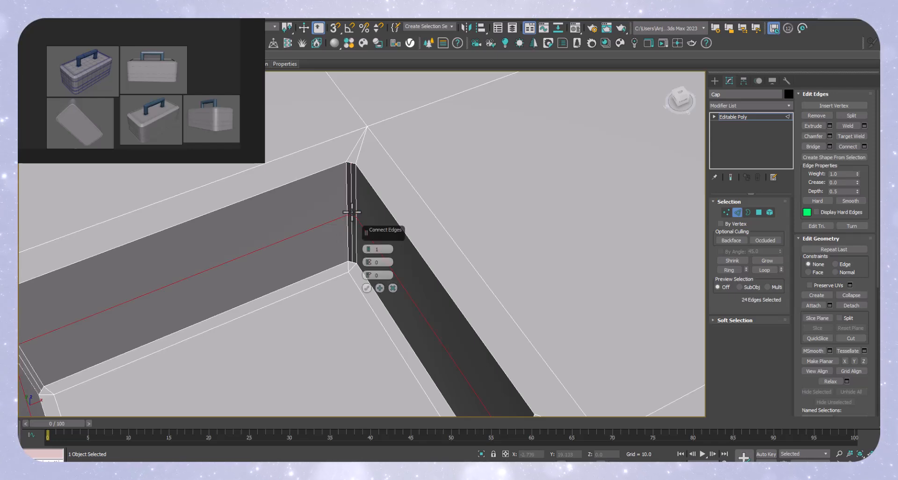
left_click(368, 248)
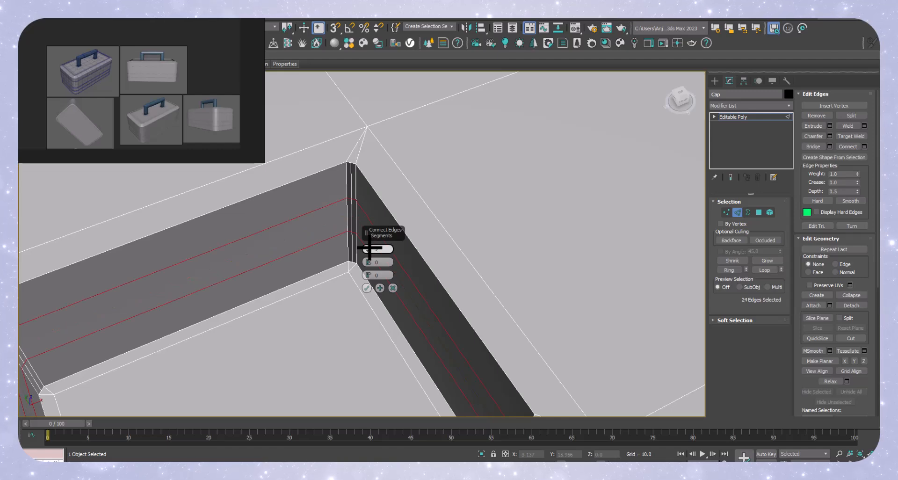
left_click_drag(368, 261, 361, 103)
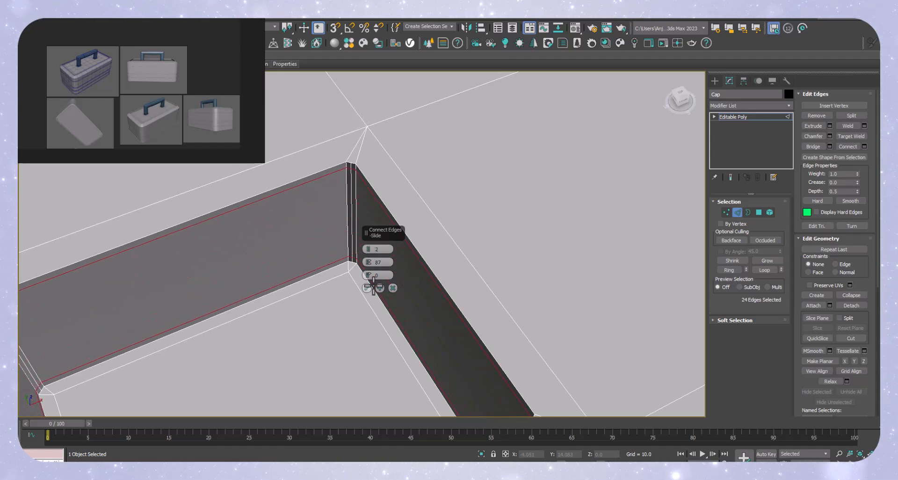
left_click_drag(368, 260, 368, 255)
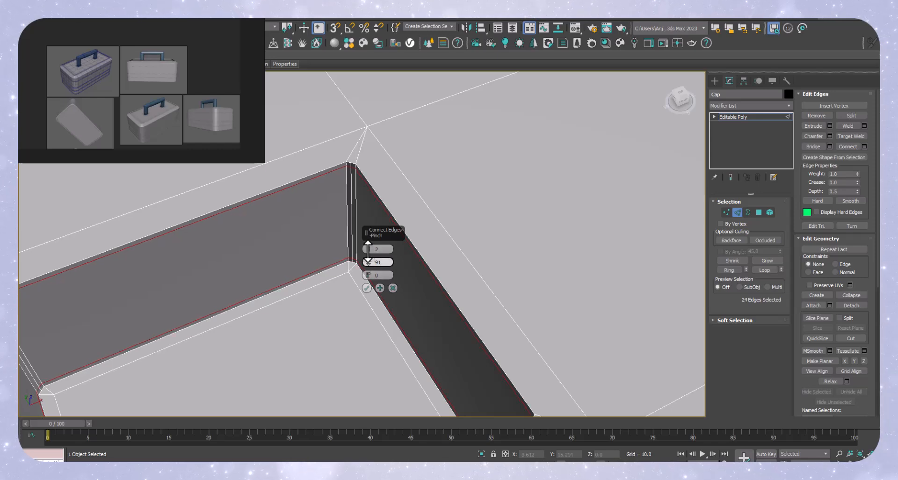
left_click(368, 288)
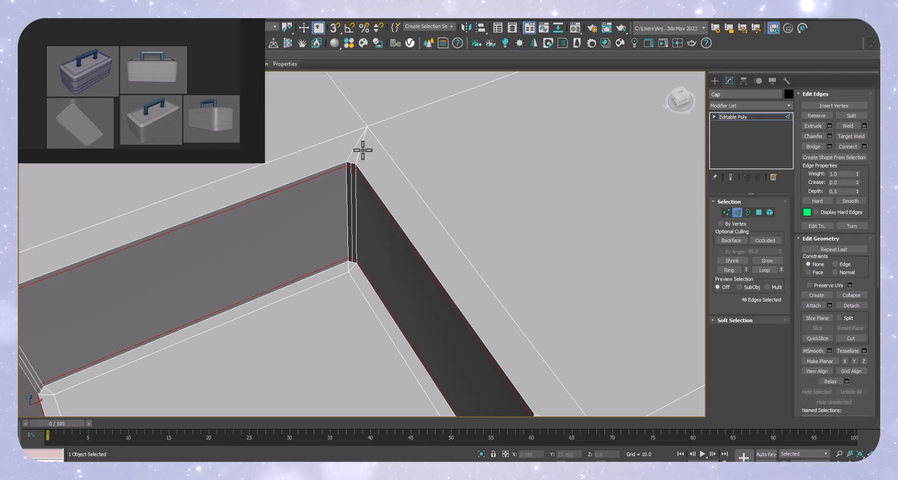
Examine the new support loops along the walls and corners of both recesses.
middle_click_drag(363, 150, 430, 194)
scroll(374, 197, "down", 4)
middle_click_drag(375, 263, 351, 301, "alt")
scroll(208, 196, "up", 4)
scroll(296, 264, "up", 2)
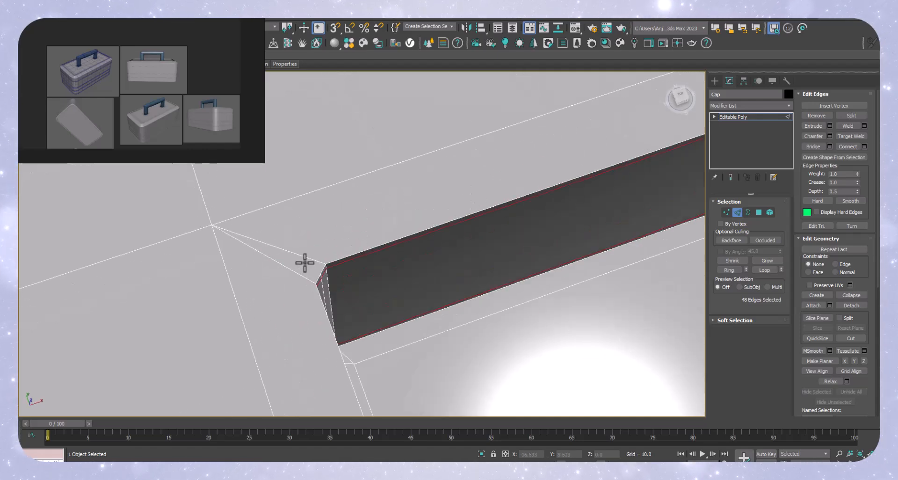
scroll(307, 261, "down", 2)
middle_click_drag(307, 261, 301, 281)
scroll(301, 281, "down", 3)
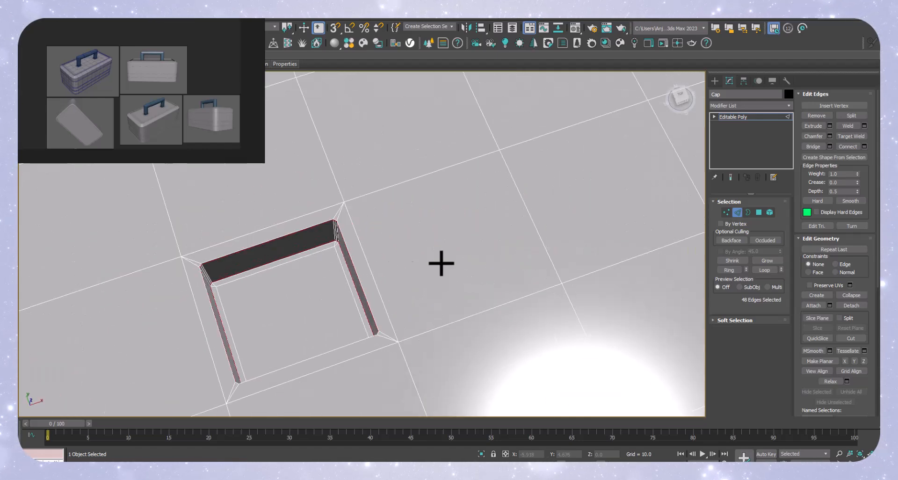
scroll(408, 312, "down", 3)
middle_click_drag(408, 312, 516, 195)
scroll(525, 140, "up", 5)
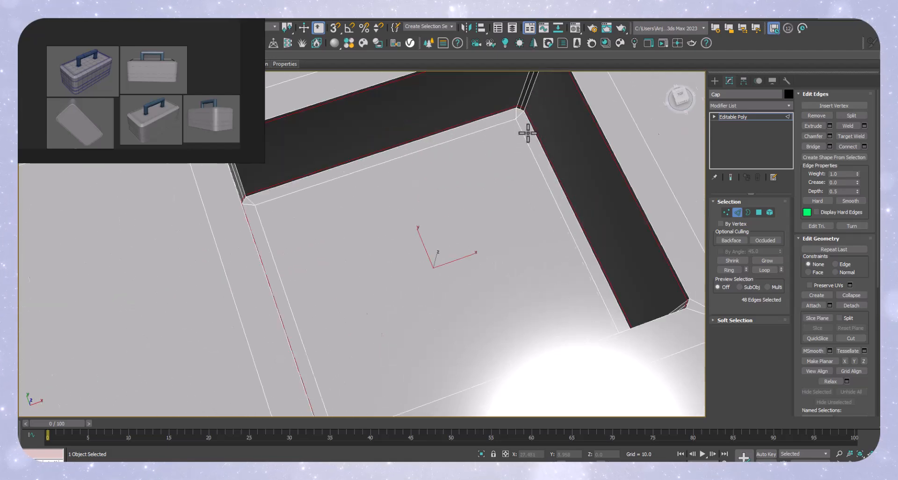
scroll(527, 133, "up", 3)
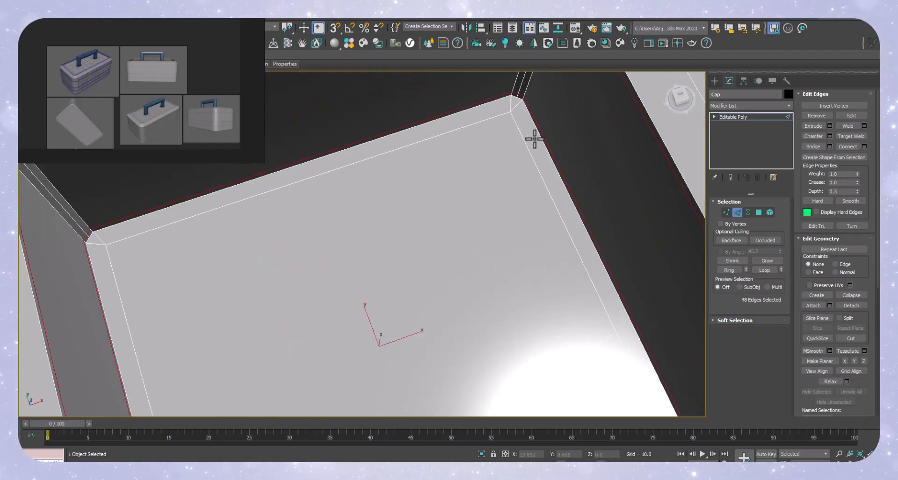
scroll(534, 139, "down", 4)
middle_click_drag(489, 180, 491, 168, "alt")
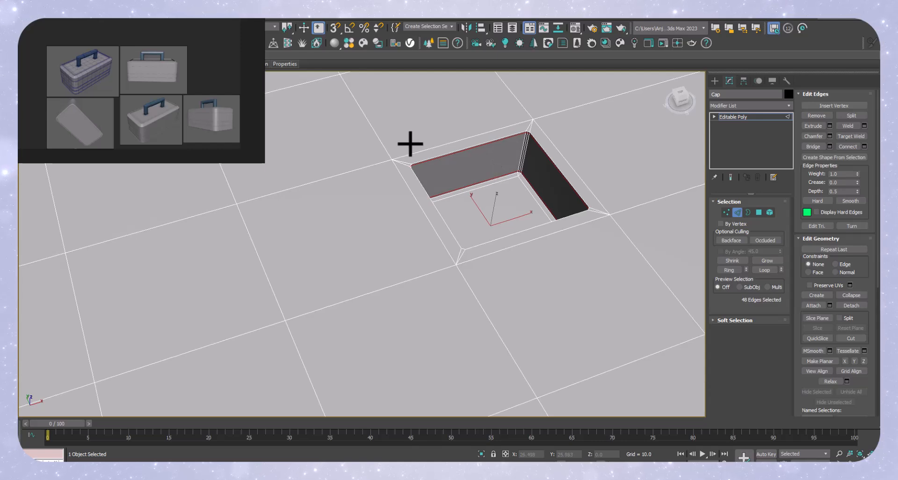
scroll(413, 144, "up", 5)
middle_click_drag(458, 215, 394, 229)
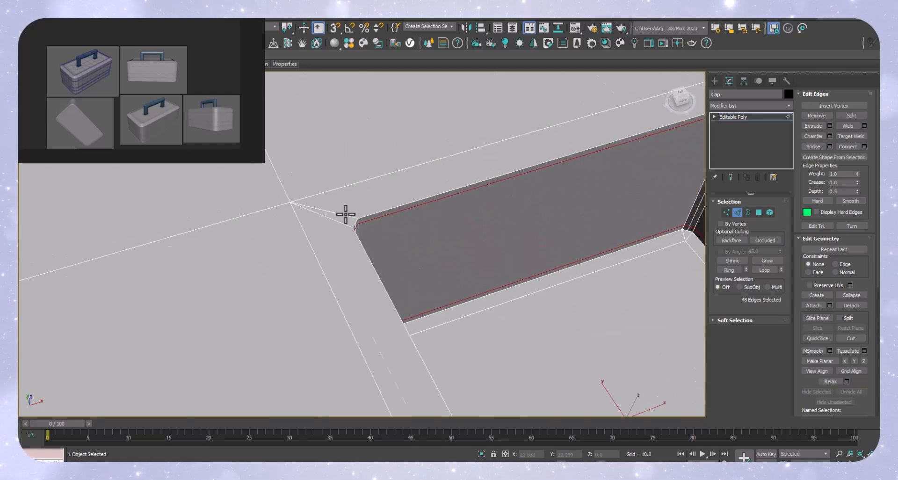
scroll(345, 214, "down", 2)
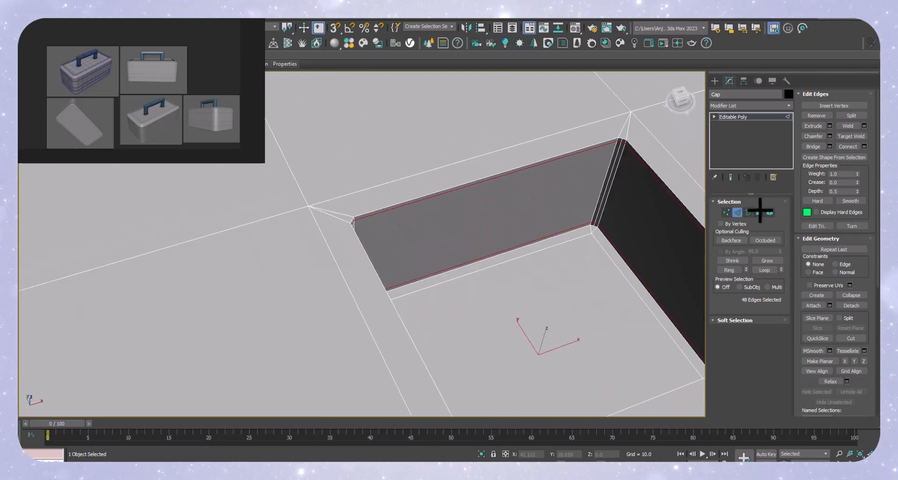
Switch to polygon editing and select the rim polygons around the second recess, including the narrow corner triangles.
left_click(759, 212)
left_click(543, 145)
scroll(337, 219, "up", 3)
left_click(336, 220, "ctrl")
left_click(343, 245, "ctrl")
scroll(342, 244, "down", 6)
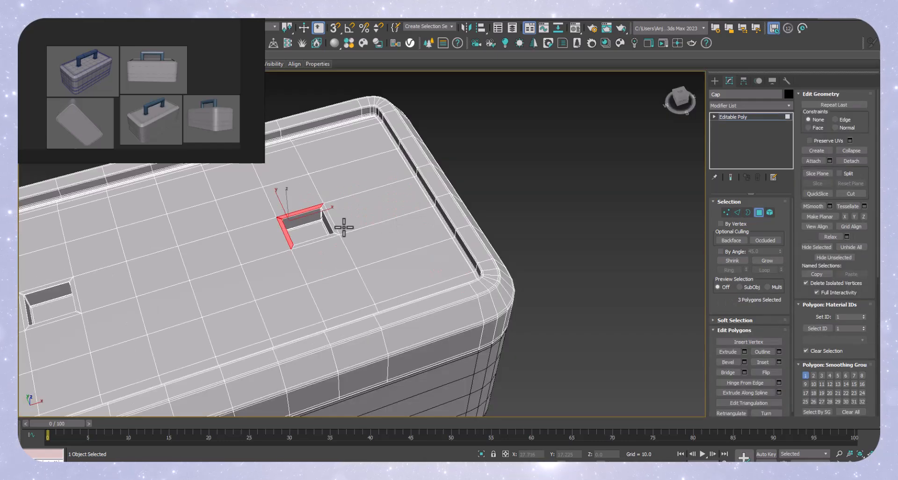
scroll(345, 228, "up", 4)
left_click(330, 219, "ctrl")
left_click(327, 255, "ctrl")
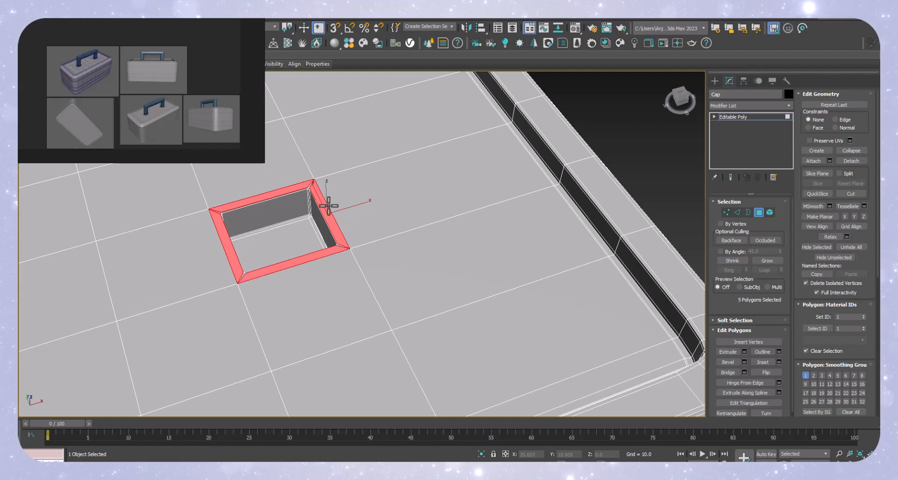
scroll(308, 181, "up", 5)
scroll(393, 374, "down", 6)
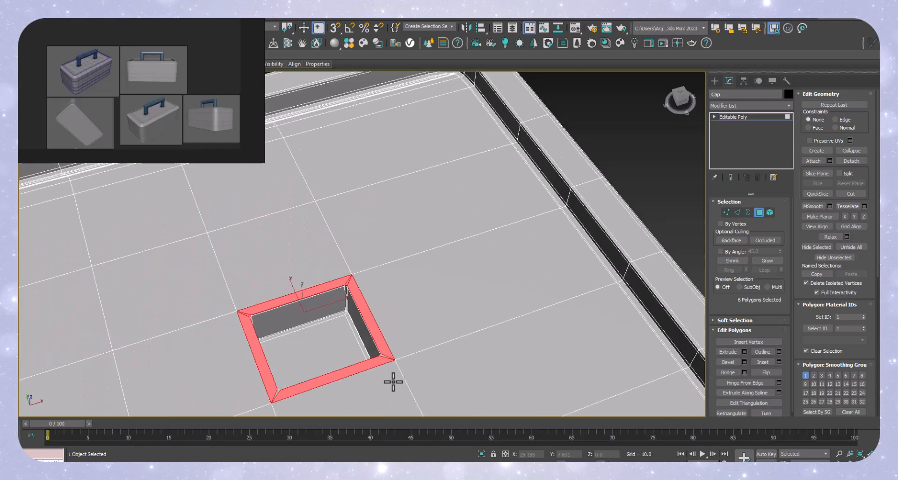
scroll(377, 307, "up", 5)
left_click(371, 291, "ctrl")
Add the first recess's rim polygons and narrow corner triangles to the selection.
scroll(544, 267, "down", 5)
scroll(257, 326, "up", 6)
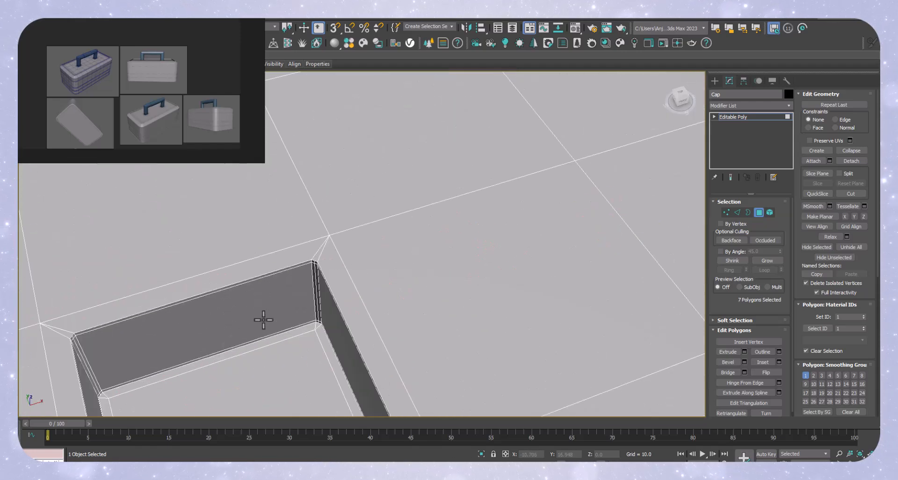
left_click(287, 254, "ctrl")
left_click(326, 277, "ctrl")
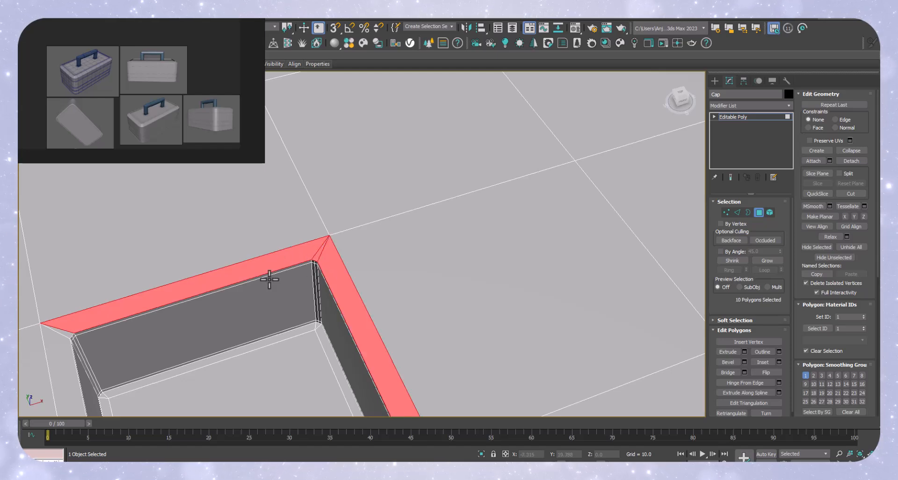
middle_click_drag(113, 329, 182, 299)
scroll(139, 299, "up", 4)
left_click(139, 306, "ctrl")
left_click(133, 327, "ctrl")
scroll(202, 368, "down", 5)
scroll(257, 368, "up", 4)
left_click(257, 358, "ctrl")
left_click(307, 362, "ctrl")
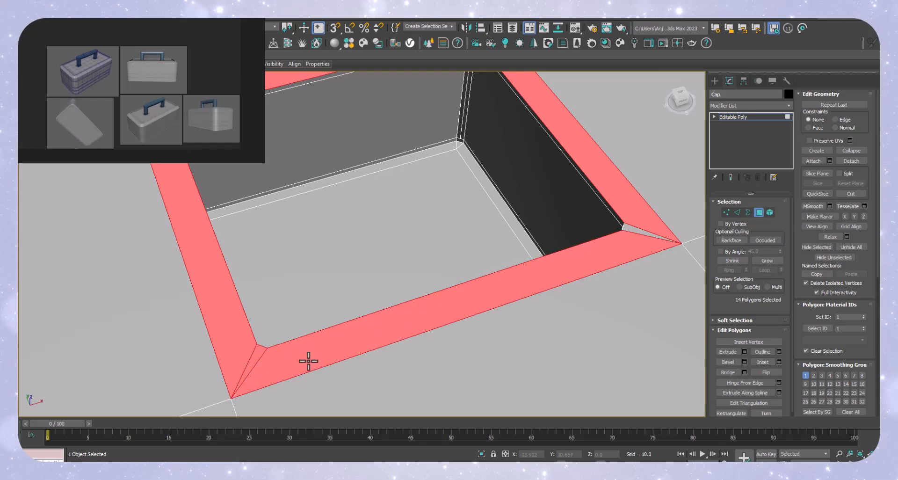
middle_click_drag(585, 227, 577, 252)
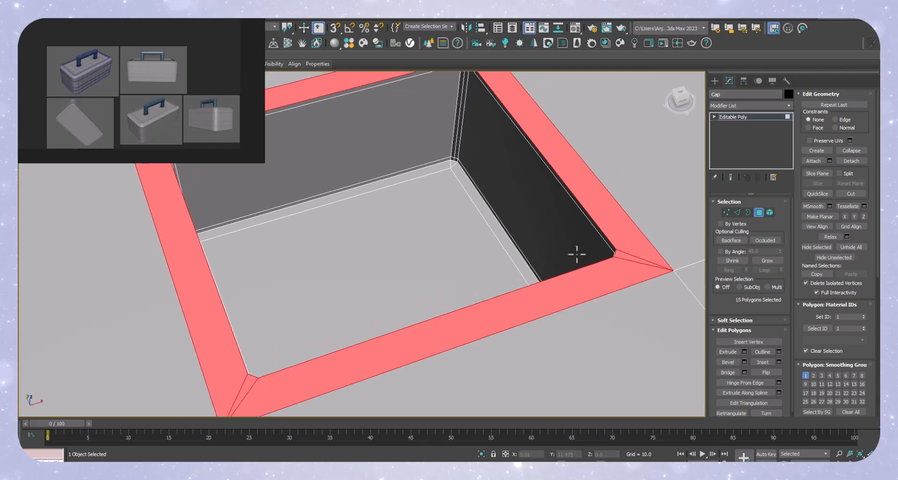
key("shift+i")
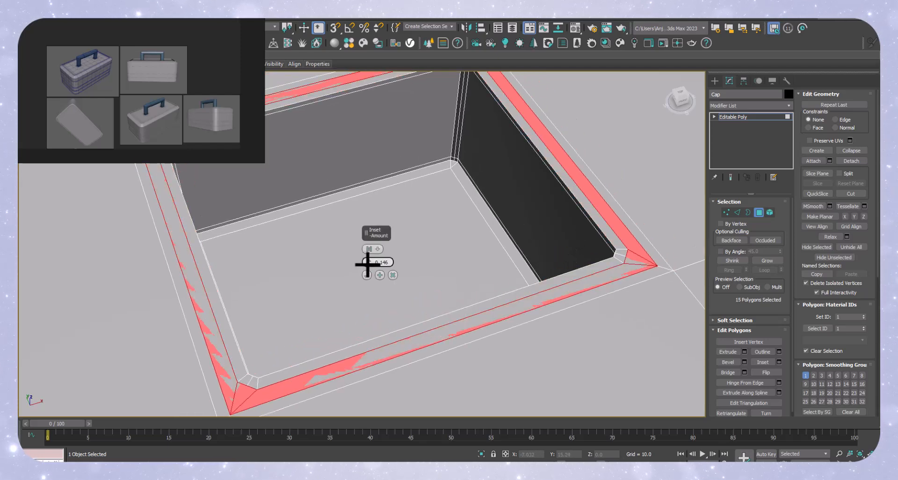
left_click_drag(367, 264, 370, 272)
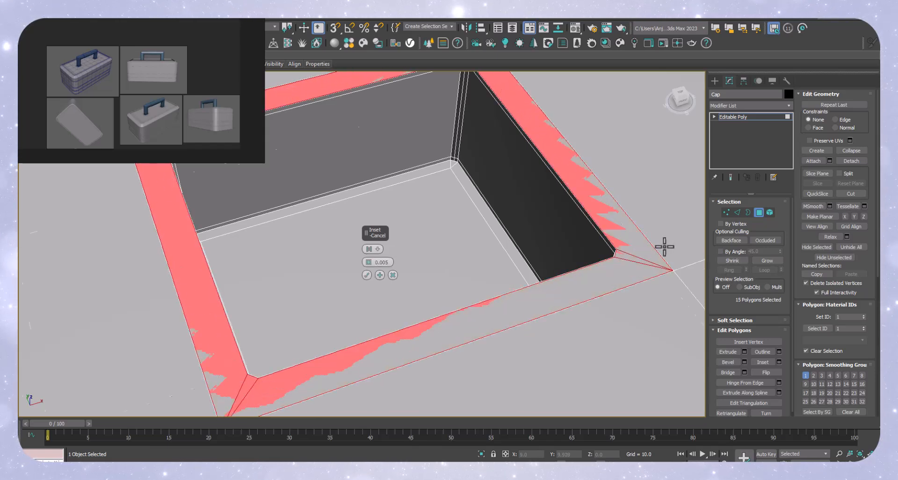
scroll(666, 249, "up", 5)
scroll(469, 256, "up", 3)
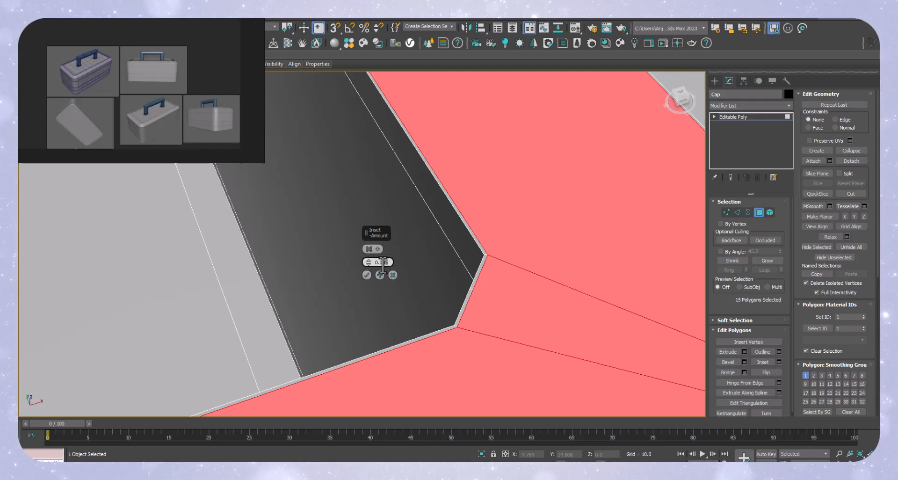
scroll(453, 288, "down", 3)
scroll(585, 361, "down", 4)
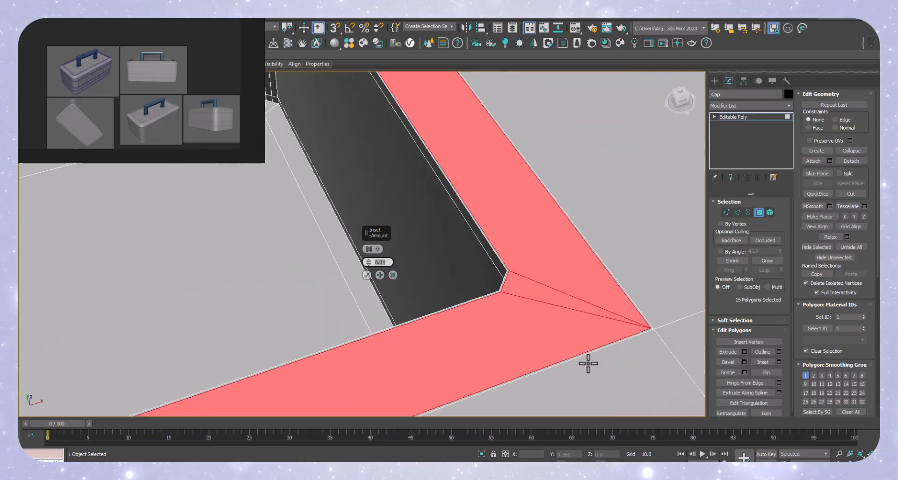
scroll(614, 240, "down", 6)
middle_click_drag(672, 195, 435, 262)
scroll(518, 228, "up", 7)
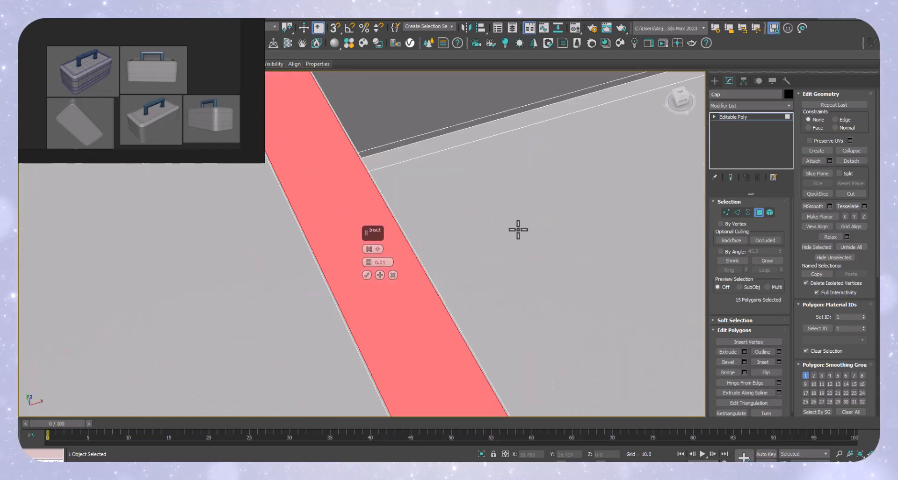
scroll(489, 239, "down", 4)
scroll(494, 256, "up", 3)
scroll(486, 262, "up", 5)
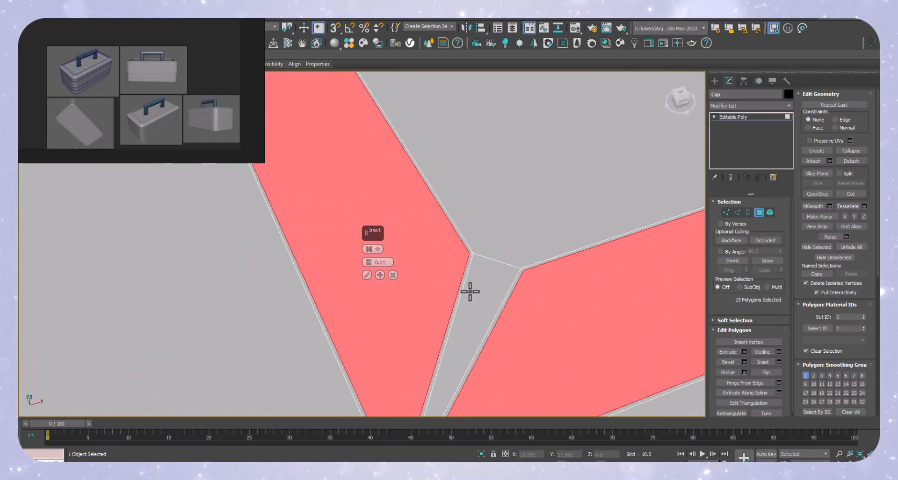
scroll(555, 260, "down", 3)
scroll(521, 282, "down", 3)
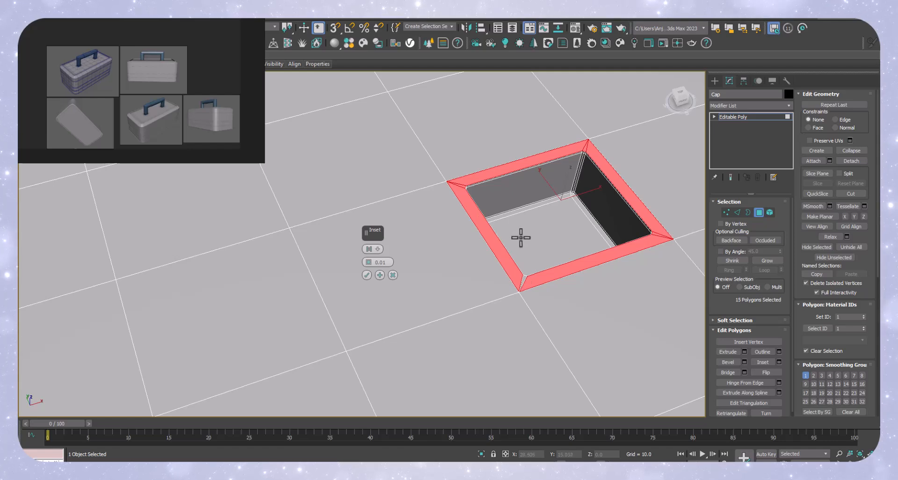
left_click(393, 275)
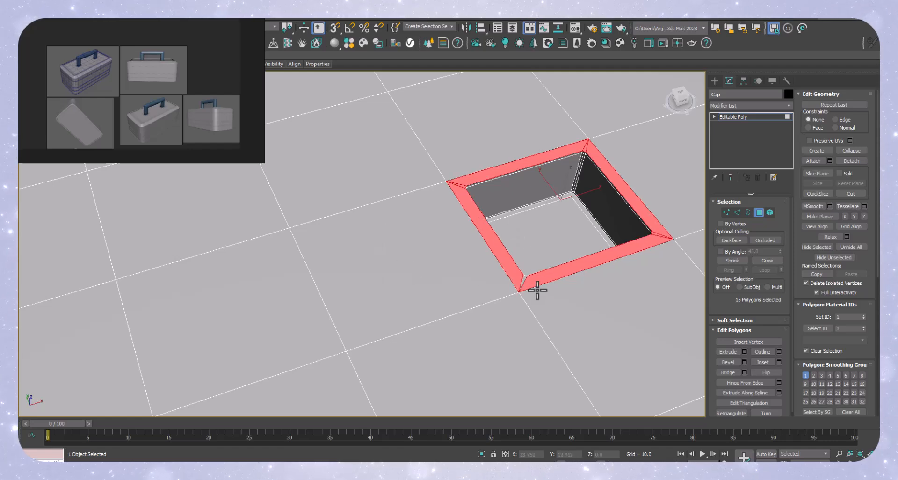
Add the missed narrow corner triangle on the right recess's rim to the selection and inset both rims by 0.05.
scroll(535, 279, "up", 5)
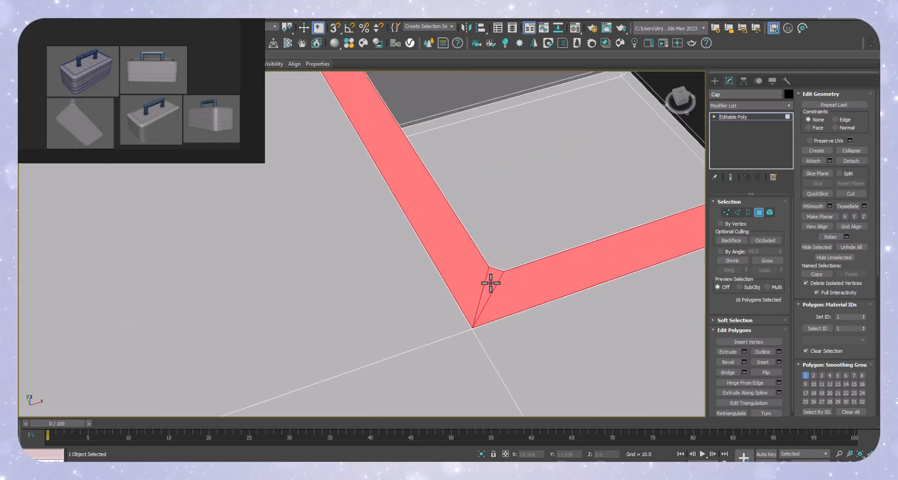
key("i")
scroll(440, 310, "down", 6)
scroll(541, 248, "up", 6)
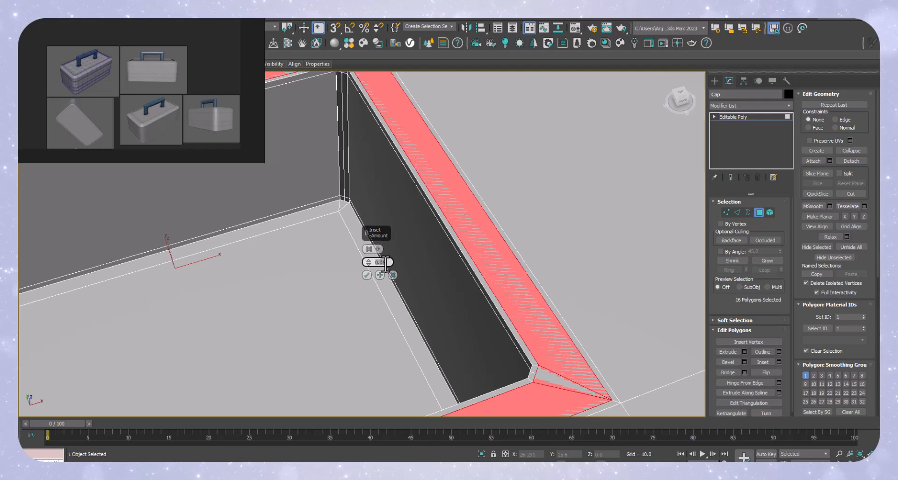
scroll(617, 254, "down", 5)
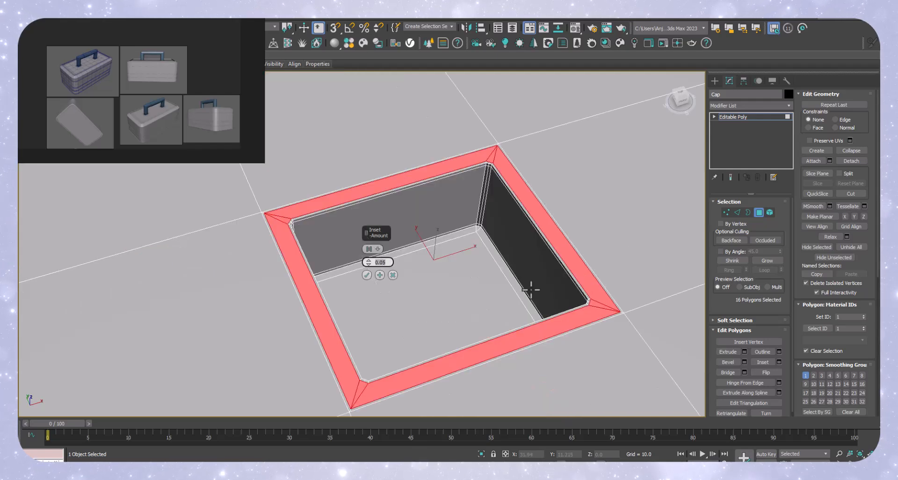
left_click(367, 275)
Apply TurboSmooth to the cap and raise its iterations to 6 to preview the recesses.
scroll(268, 192, "up", 5)
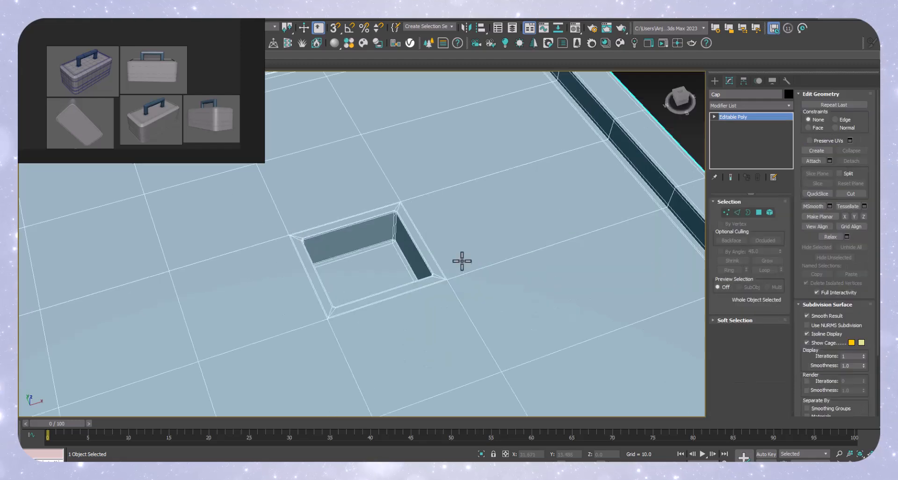
scroll(462, 259, "up", 3)
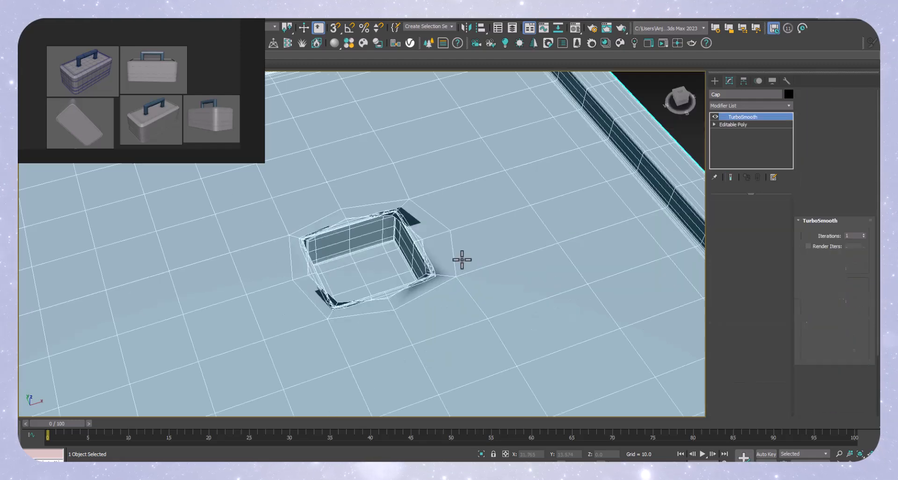
scroll(310, 203, "up", 4)
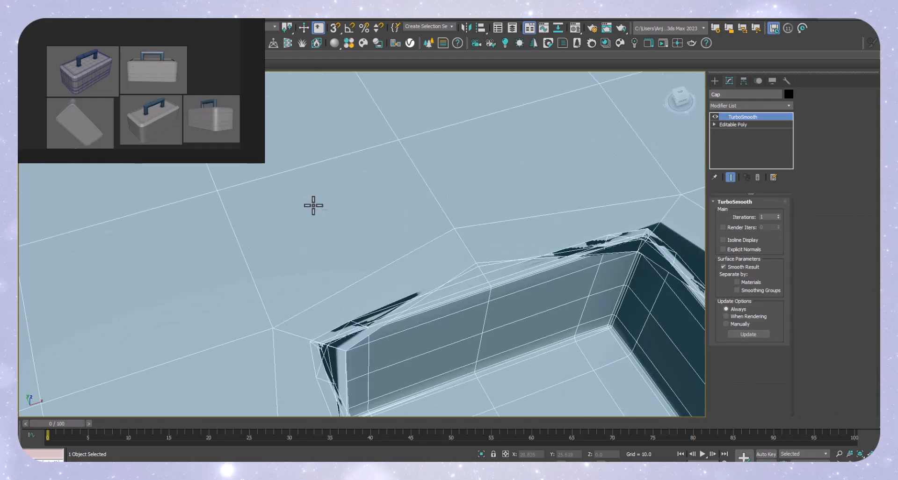
left_click(779, 215)
left_click(778, 215)
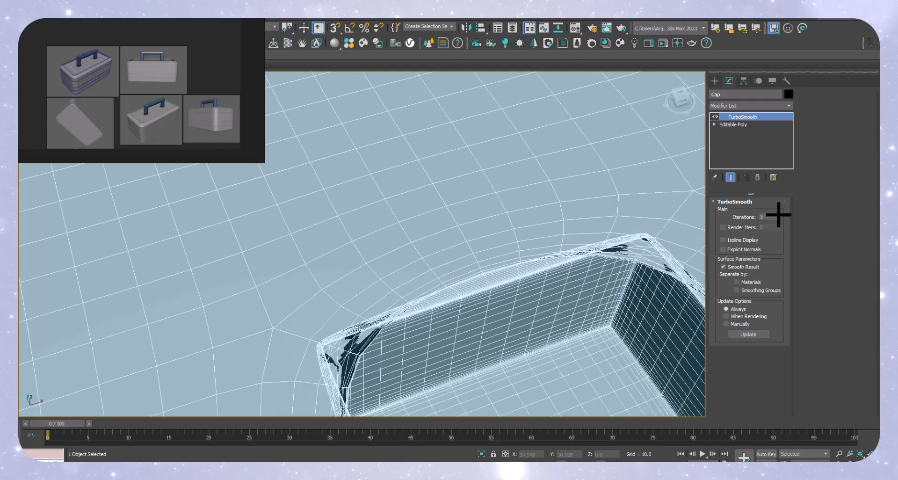
left_click(779, 215)
left_click(778, 215)
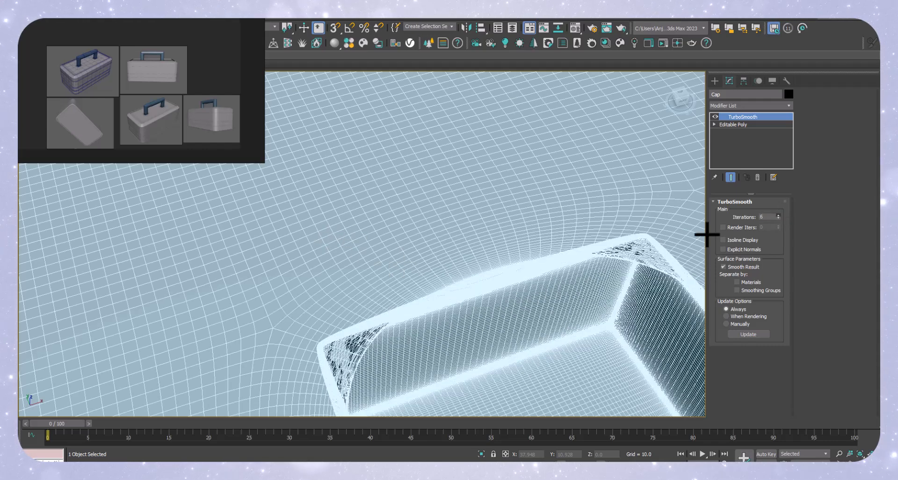
left_click(778, 215)
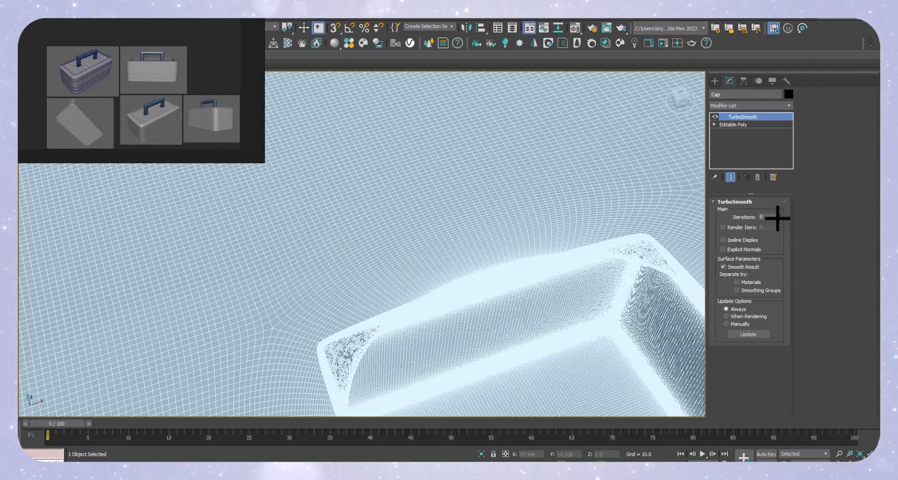
Reset the TurboSmooth iterations to 0 to examine the left recess's rim corner, and delete the modifier.
right_click(777, 217)
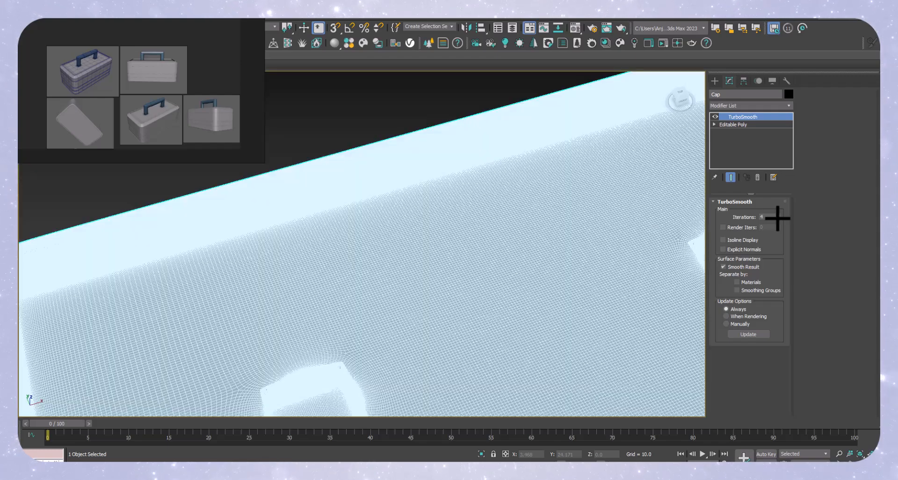
scroll(341, 200, "down", 5)
scroll(300, 330, "up", 10)
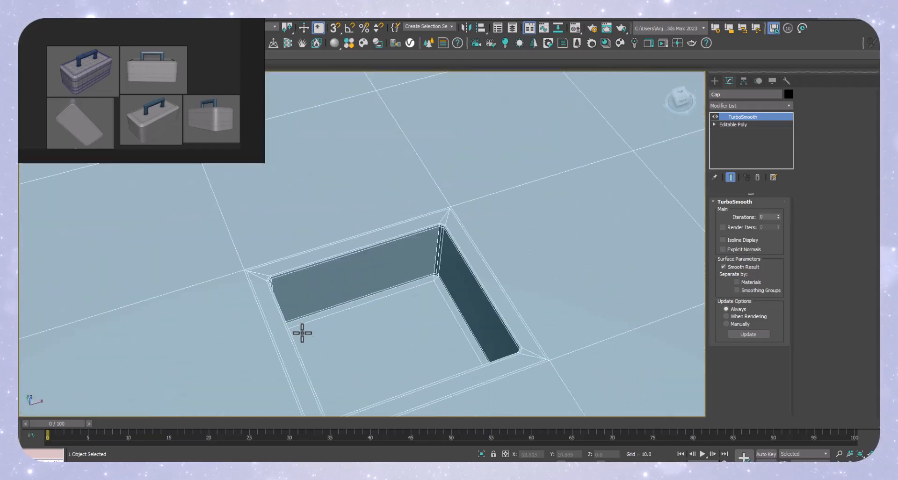
middle_click_drag(358, 292, 305, 292, "alt")
scroll(375, 251, "down", 5)
middle_click_drag(340, 194, 325, 371)
scroll(290, 131, "up", 3)
scroll(290, 130, "up", 3)
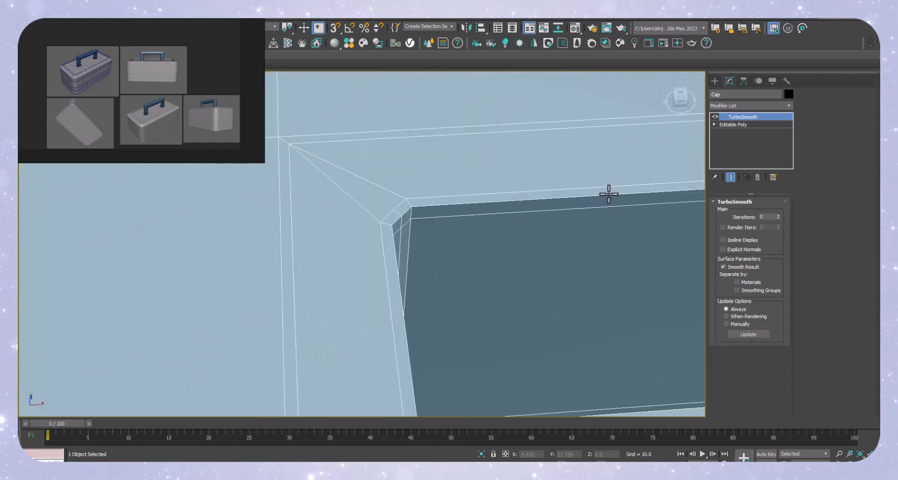
right_click(736, 117)
left_click(750, 132)
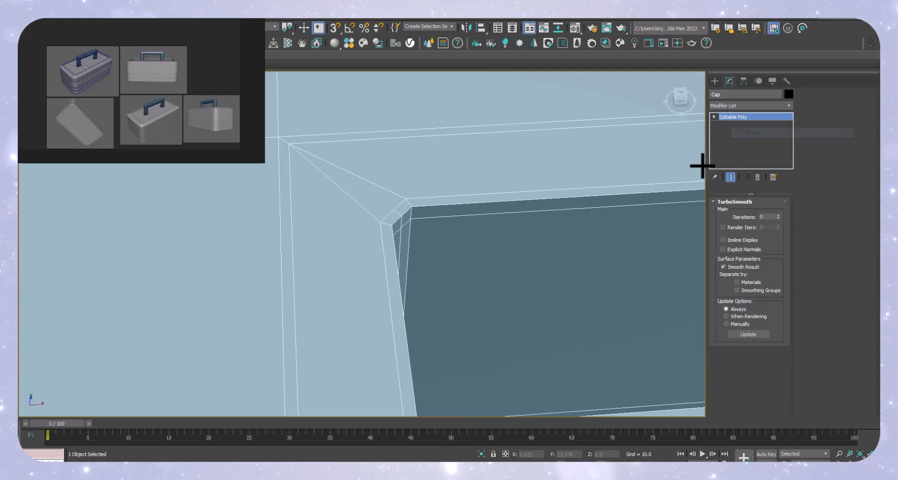
Switch to edge editing and select the four outermost rim edges around the left recess.
left_click(737, 211)
left_click(279, 170)
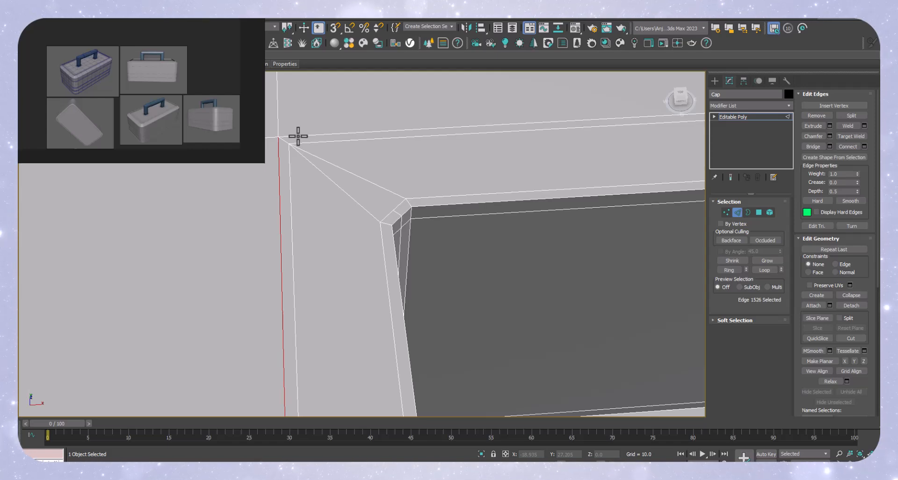
left_click(298, 136, "ctrl")
scroll(298, 136, "down", 3)
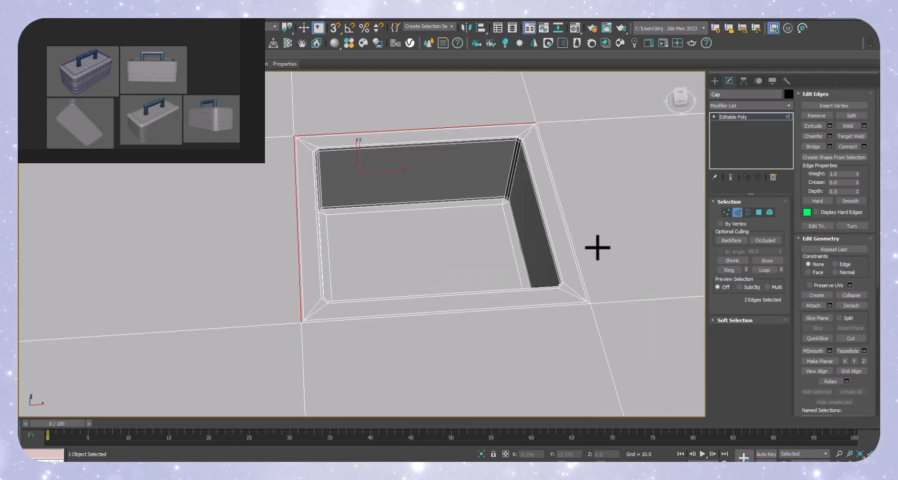
scroll(594, 251, "up", 4)
left_click(563, 335, "ctrl")
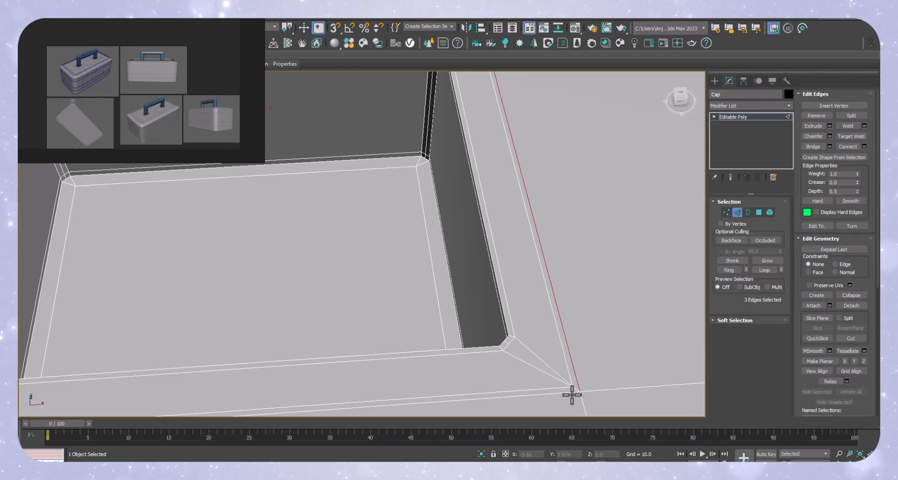
left_click(571, 395, "ctrl")
Add the four outermost rim edges around the right recess to the edge selection.
scroll(387, 348, "down", 5)
middle_click_drag(622, 271, 332, 242)
scroll(533, 228, "up", 5)
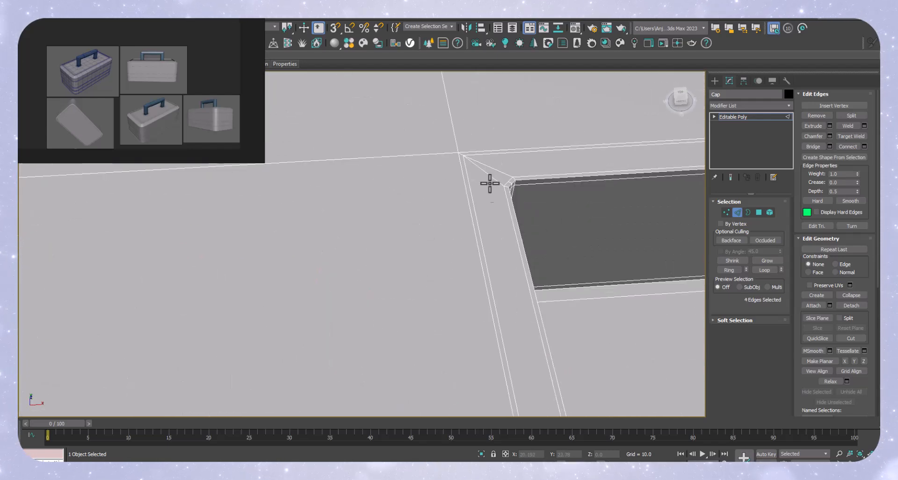
scroll(463, 153, "up", 4)
left_click(463, 150, "ctrl")
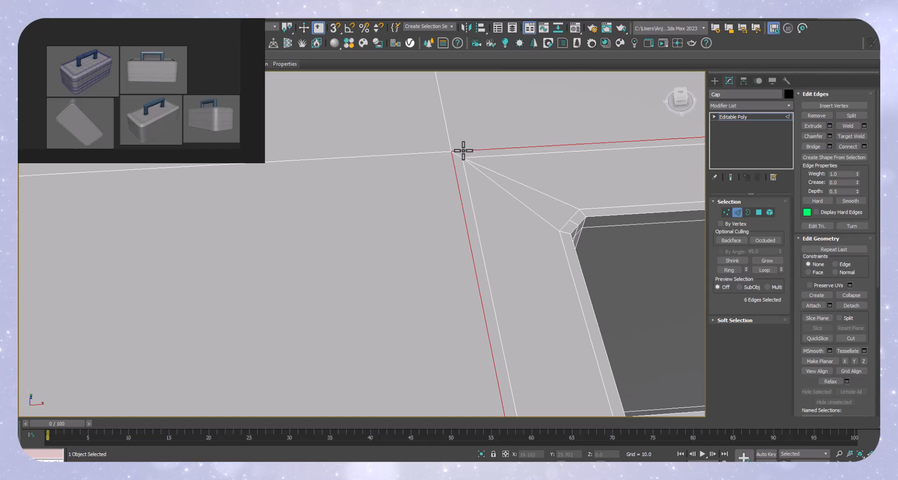
scroll(463, 150, "down", 4)
scroll(519, 284, "up", 3)
scroll(485, 289, "down", 4)
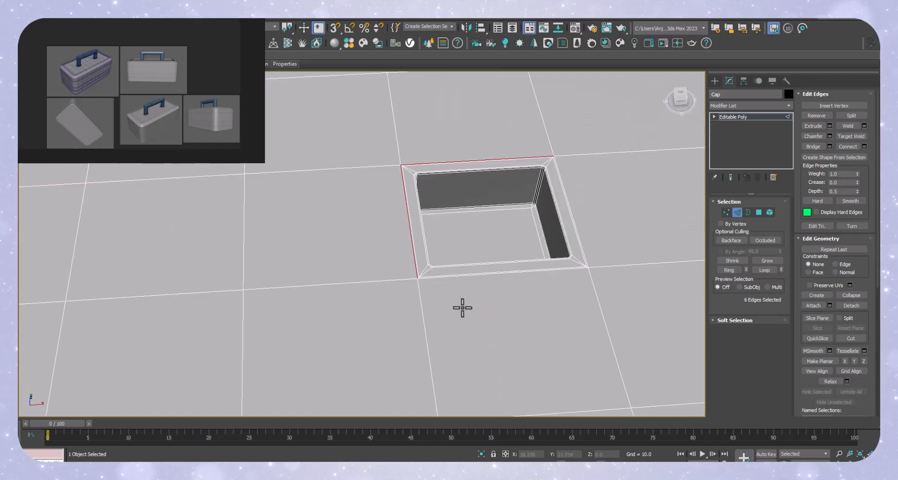
scroll(435, 290, "up", 4)
left_click(418, 264, "ctrl")
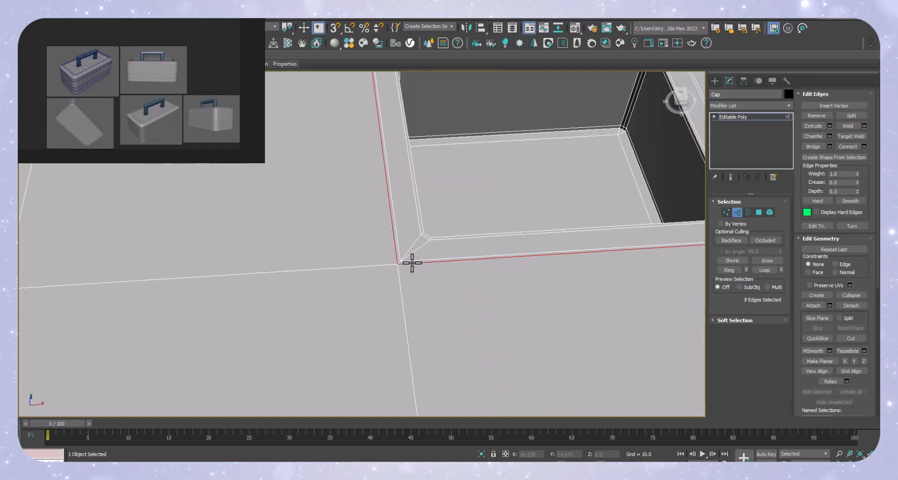
left_click(412, 263, "ctrl")
scroll(514, 283, "down", 4)
scroll(543, 284, "up", 4)
left_click(541, 266, "ctrl")
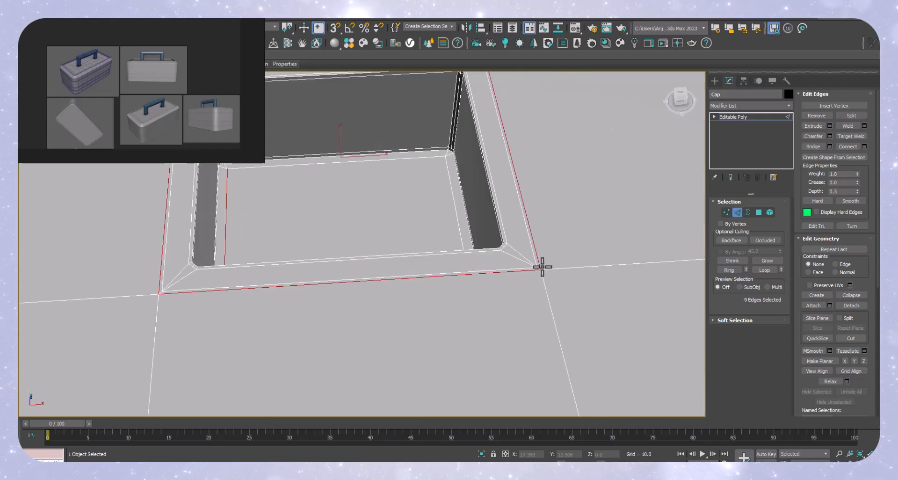
Deselect the stray edge inside the recess and remove the outermost rim edges around both recesses.
key("F3")
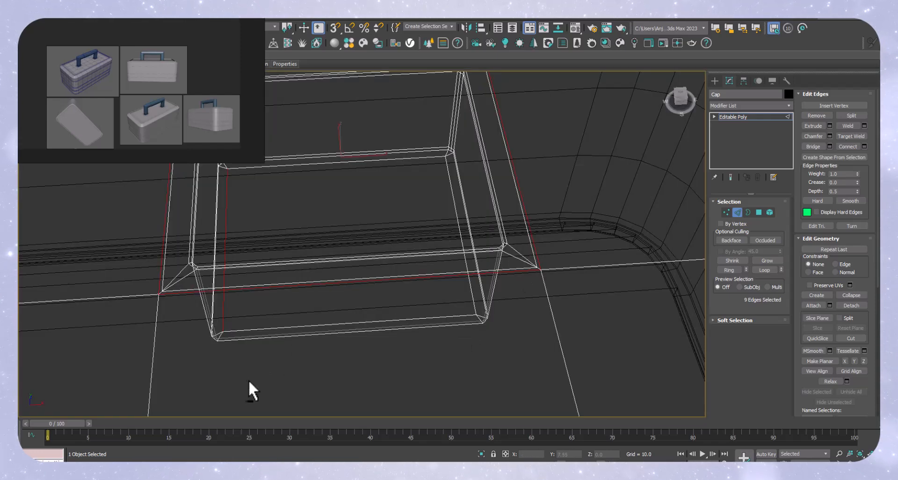
left_click_drag(203, 314, 206, 318, "alt")
key("F3")
middle_click_drag(283, 324, 370, 307)
scroll(326, 320, "up", 5)
scroll(326, 320, "down", 5)
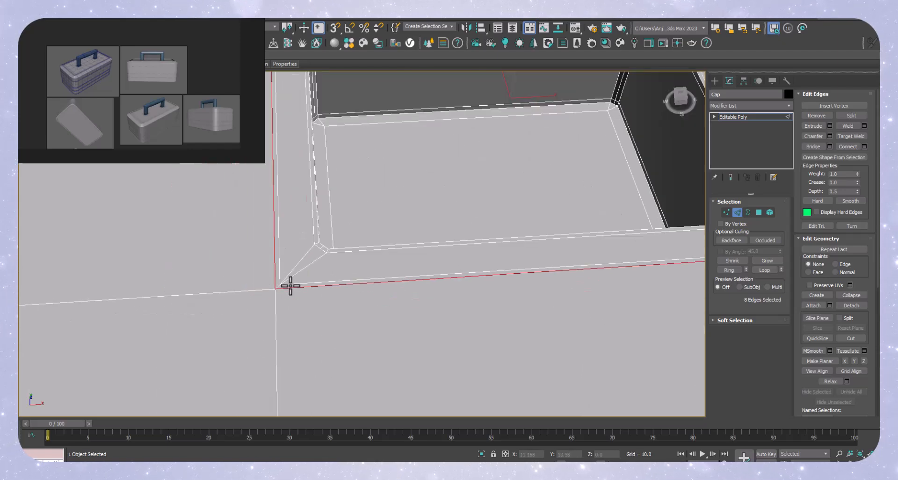
middle_click_drag(288, 286, 349, 339)
scroll(537, 261, "down", 4)
scroll(525, 166, "up", 8)
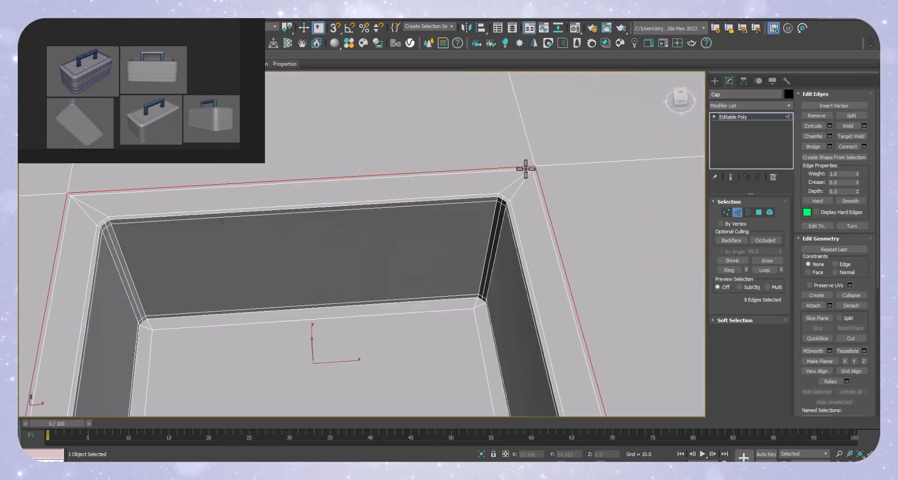
scroll(535, 167, "down", 1)
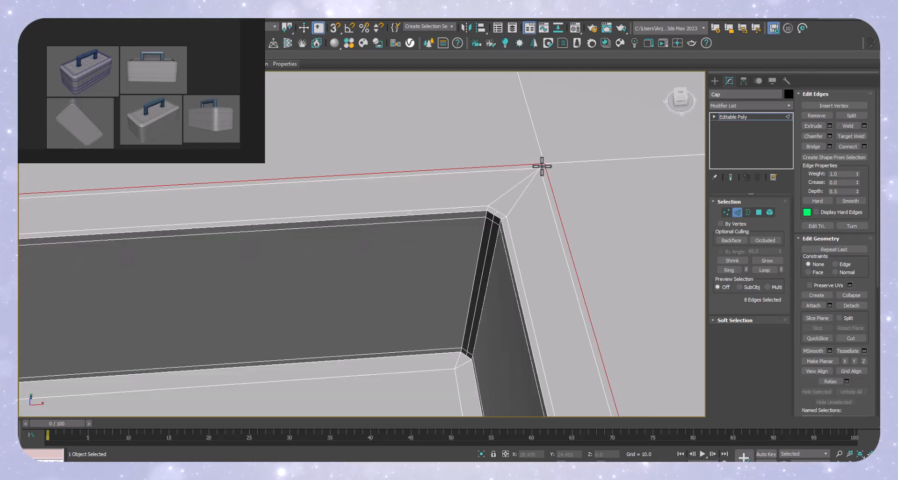
key("ctrl+d")
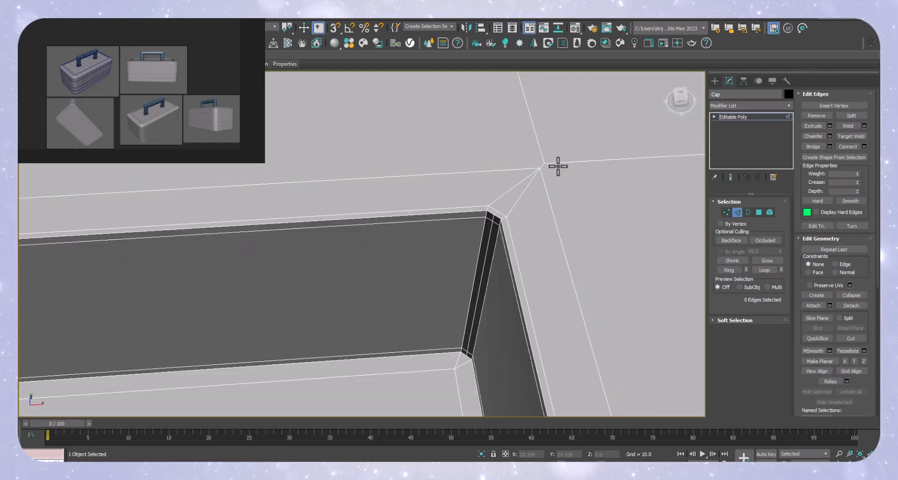
scroll(557, 164, "down", 5)
scroll(299, 206, "up", 8)
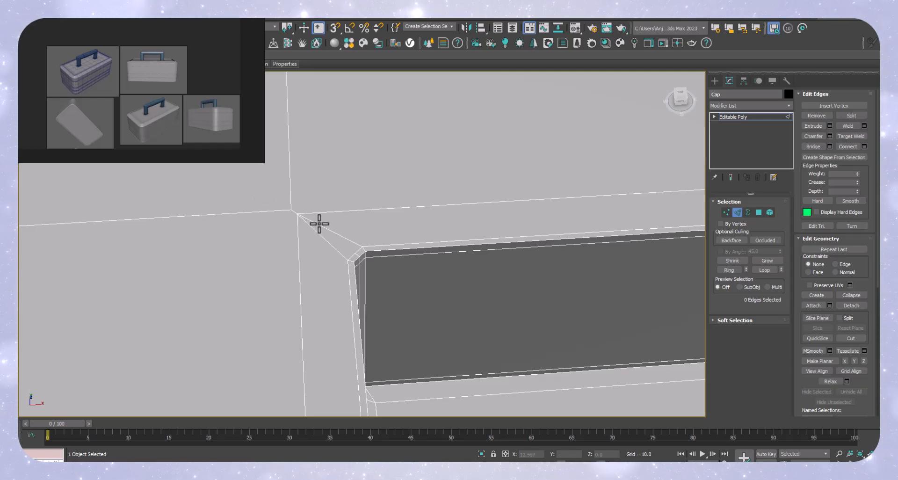
Switch to vertex editing and wireframe display, and select the two close-set vertices at one outer rim corner of the right recess.
left_click(319, 224)
left_click(730, 212)
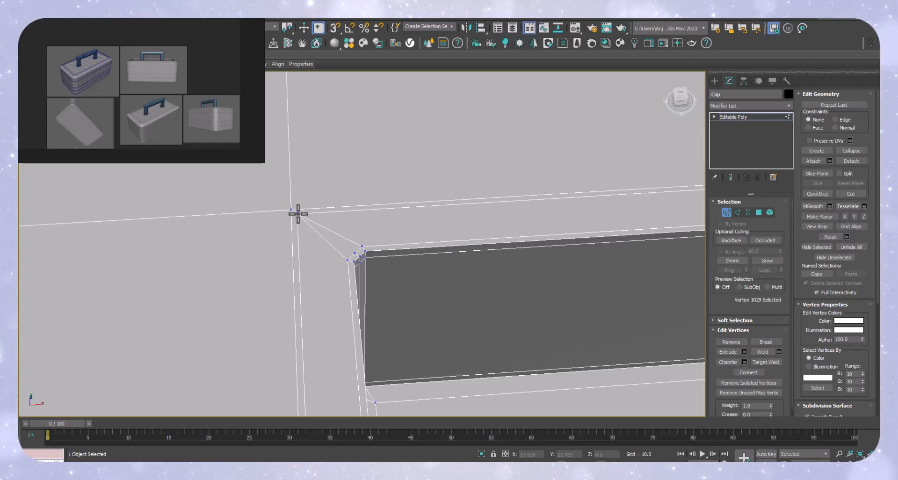
key("F3")
left_click_drag(306, 198, 266, 221)
mouse_move(267, 220)
middle_mouse_down("alt")
mouse_move(472, 226)
mouse_move(595, 177)
middle_mouse_up("alt")
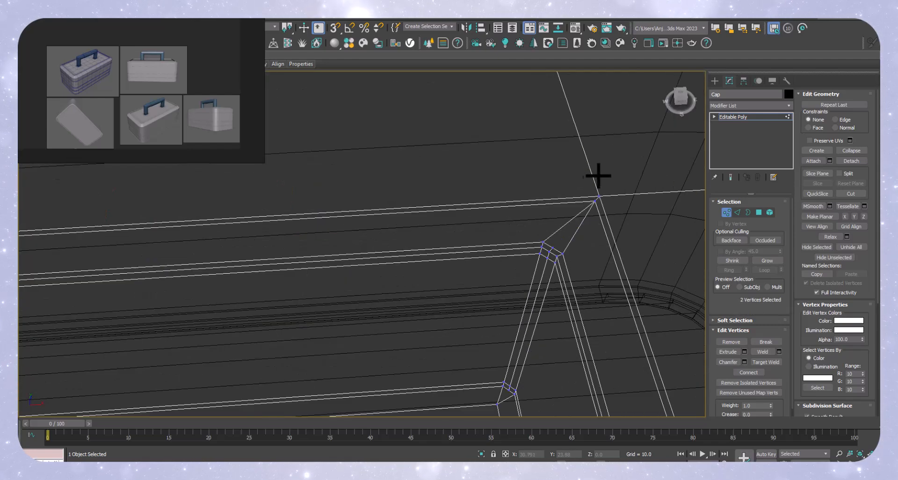
Add the close-set vertex pairs at the right recess's other three outer rim corners to the selection.
left_click_drag(576, 206, 576, 206)
scroll(521, 171, "down", 3)
scroll(593, 350, "up", 4)
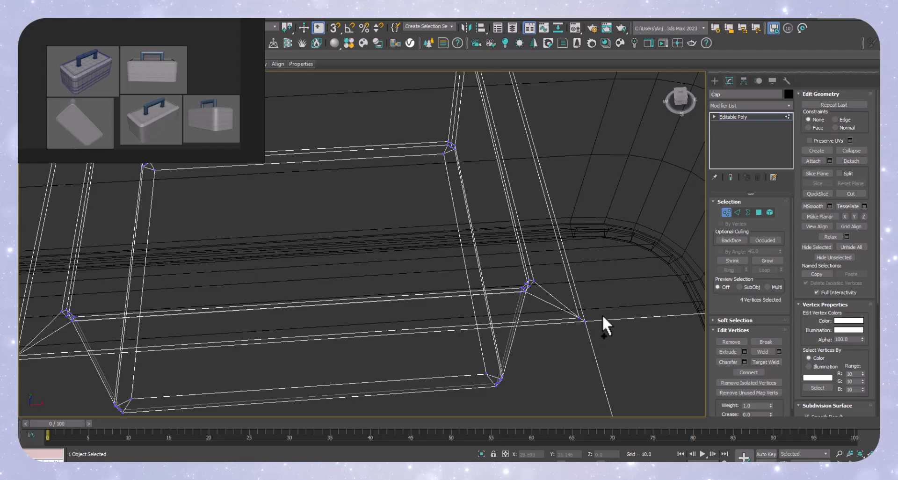
scroll(582, 348, "down", 5)
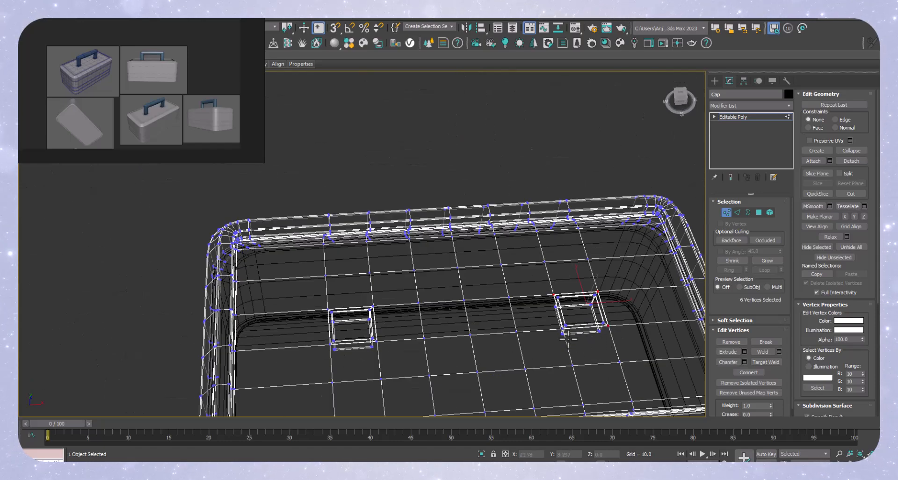
scroll(567, 339, "up", 5)
middle_click_drag(538, 317, 261, 335)
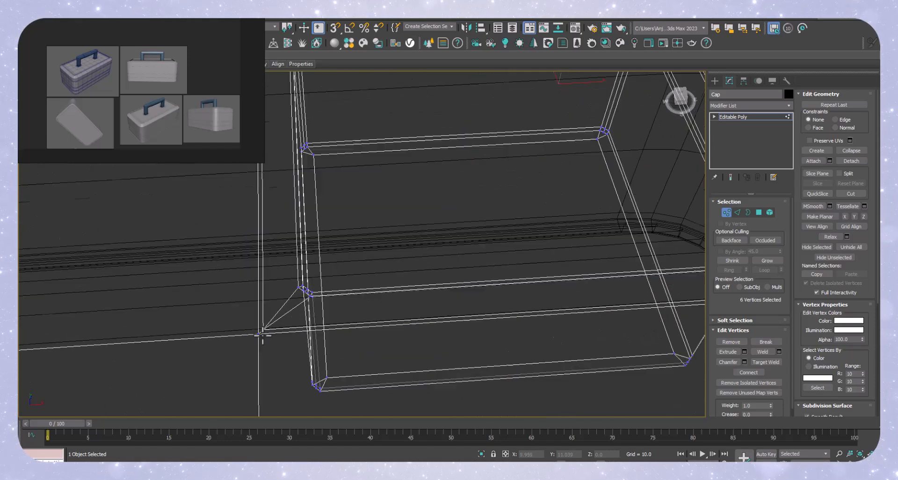
scroll(260, 335, "up", 3)
left_click(277, 307, "ctrl")
Add the vertex pairs at the left recess's two far outer rim corners to the selection.
scroll(434, 317, "down", 5)
scroll(435, 317, "up", 6)
middle_click_drag(435, 317, 492, 346)
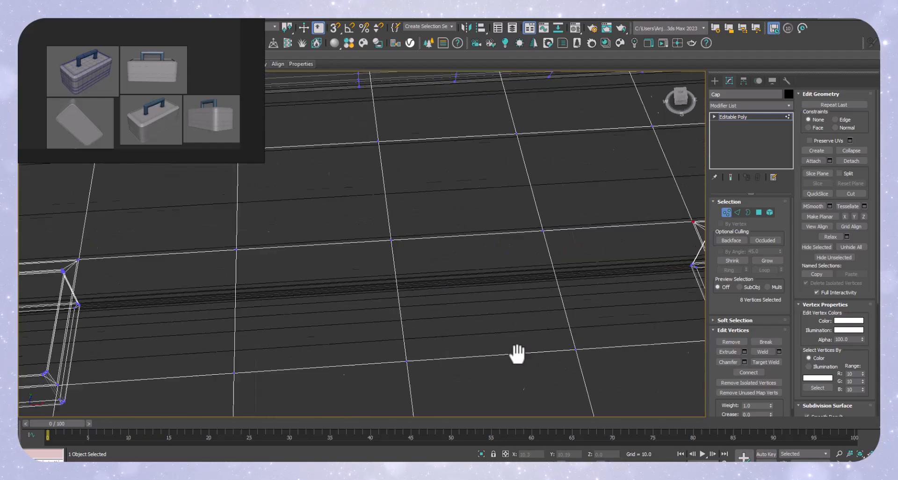
scroll(469, 333, "down", 3)
scroll(321, 301, "up", 4)
left_click_drag(246, 252, 213, 284, "ctrl")
scroll(209, 277, "down", 3)
scroll(247, 294, "up", 4)
scroll(358, 248, "down", 3)
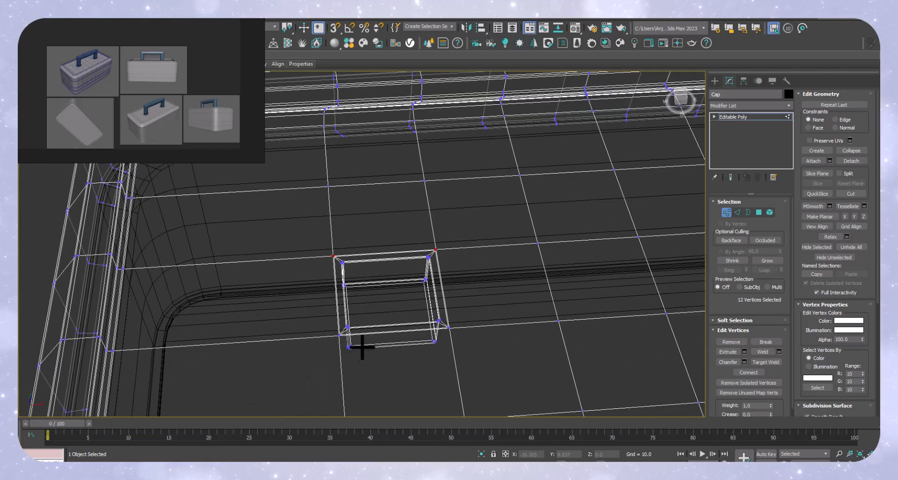
Add the vertex pairs at the left recess's two near outer rim corners to the selection.
scroll(283, 297, "up", 4)
scroll(253, 319, "down", 3)
middle_click_drag(253, 319, 537, 310)
scroll(408, 370, "up", 4)
left_click_drag(391, 327, 409, 370, "ctrl")
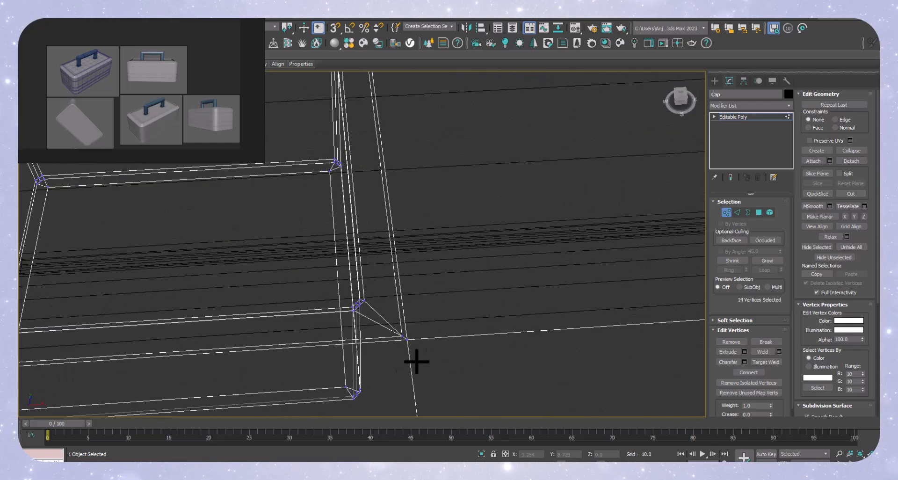
scroll(351, 403, "up", 3)
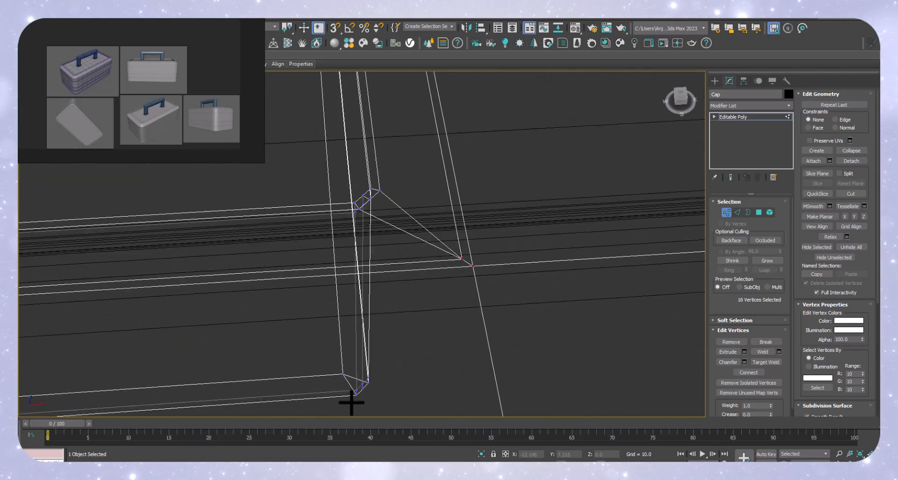
Weld the selected corner vertex pairs with a threshold of 1.0 and return to shaded display.
key("ctrl+shift+w")
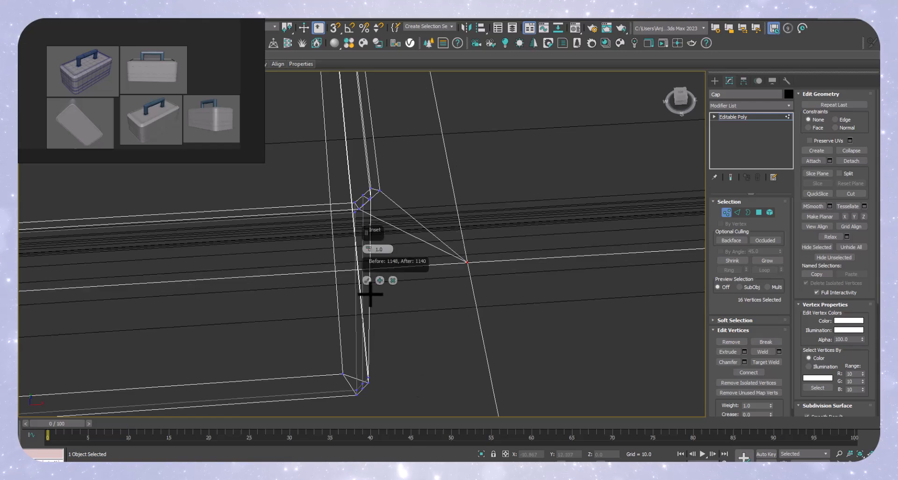
left_click(364, 279)
scroll(466, 288, "down", 3)
scroll(428, 252, "up", 4)
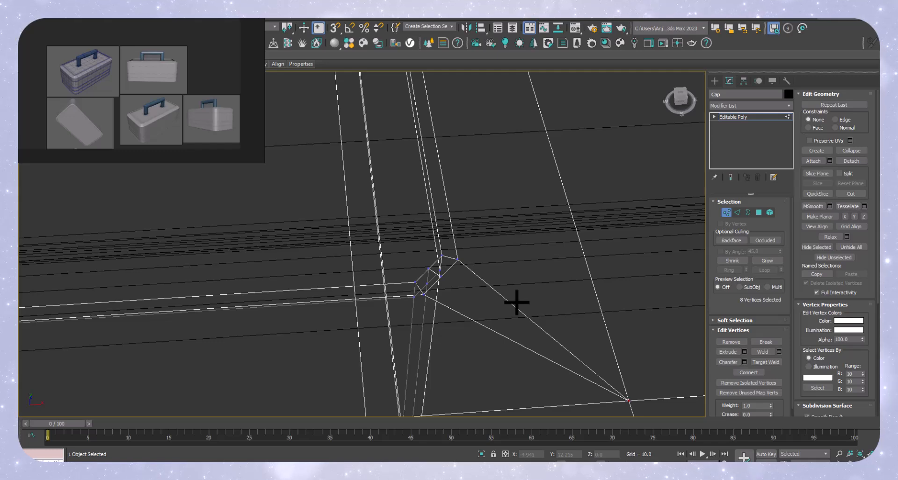
scroll(516, 301, "down", 3)
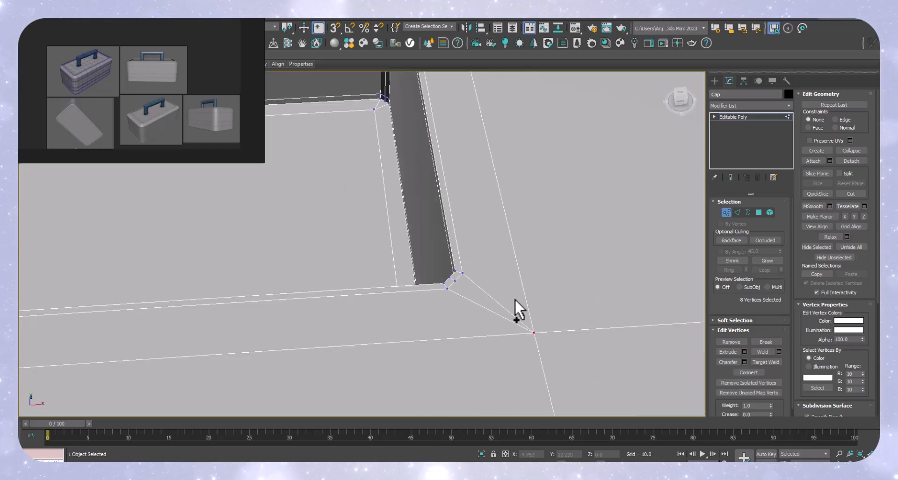
scroll(488, 263, "down", 1)
middle_click_drag(488, 260, 489, 360)
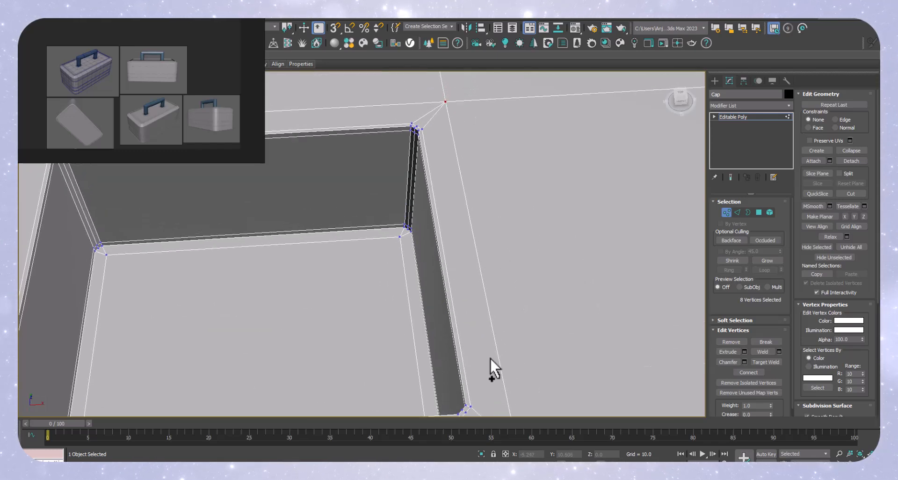
Apply TurboSmooth to the cap with 2 iterations.
key("ctrl+t")
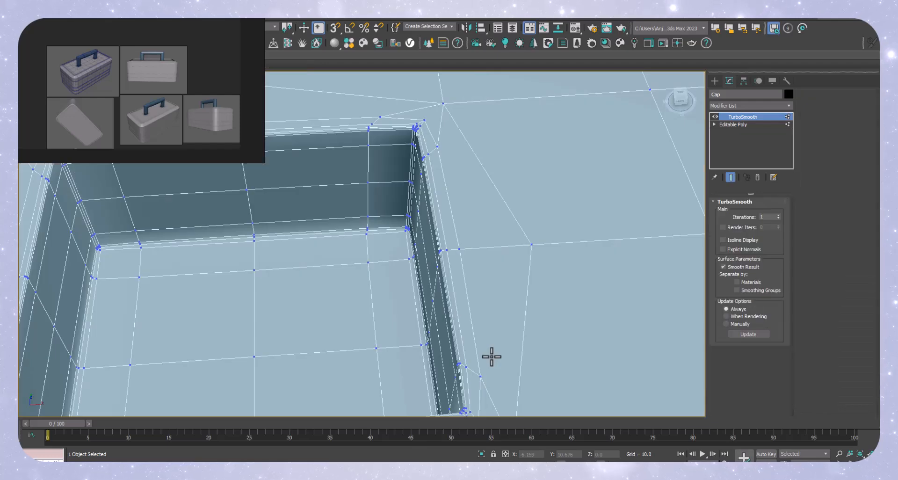
left_click(776, 213)
scroll(412, 119, "up", 3)
middle_click_drag(471, 201, 474, 292)
scroll(505, 235, "down", 5)
scroll(475, 292, "up", 3)
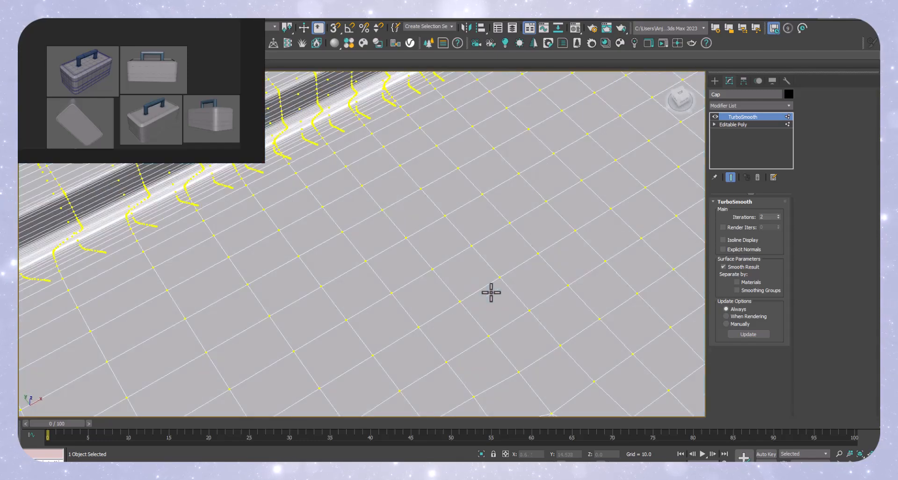
Deselect the cap and examine the smoothed recess corners without edge display against the handle reference.
left_click(714, 124)
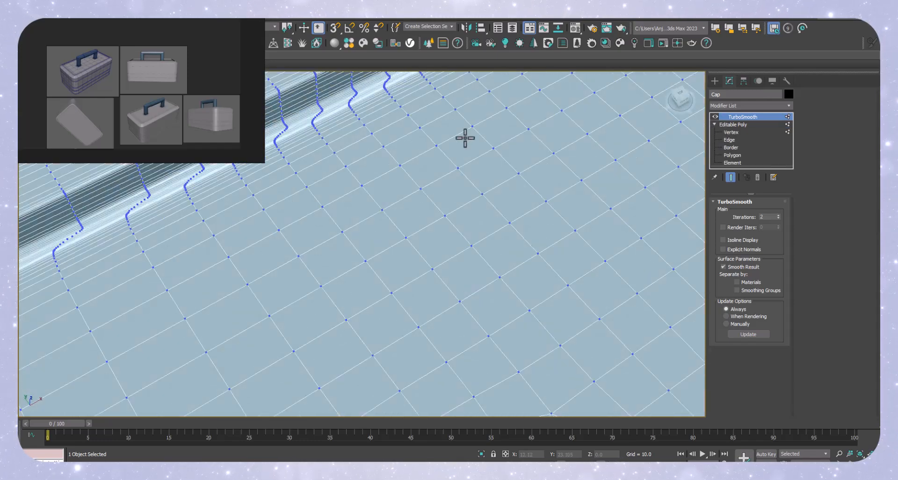
scroll(507, 137, "down", 5)
left_click(132, 349)
scroll(448, 234, "up", 8)
middle_click_drag(348, 207, 341, 292)
key("F3")
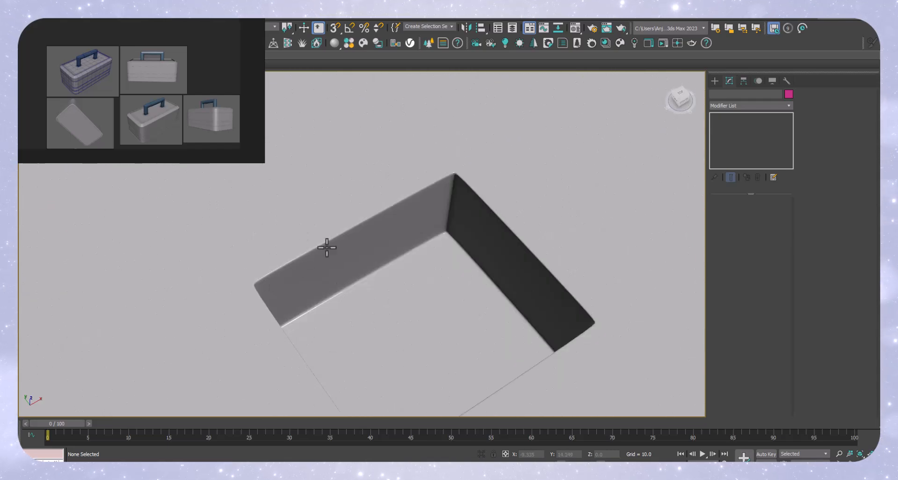
scroll(454, 262, "down", 5)
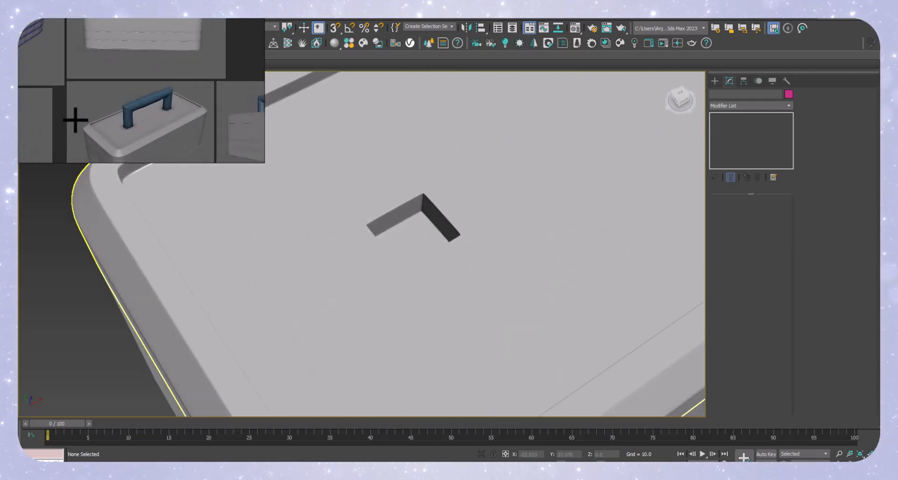
scroll(418, 205, "up", 4)
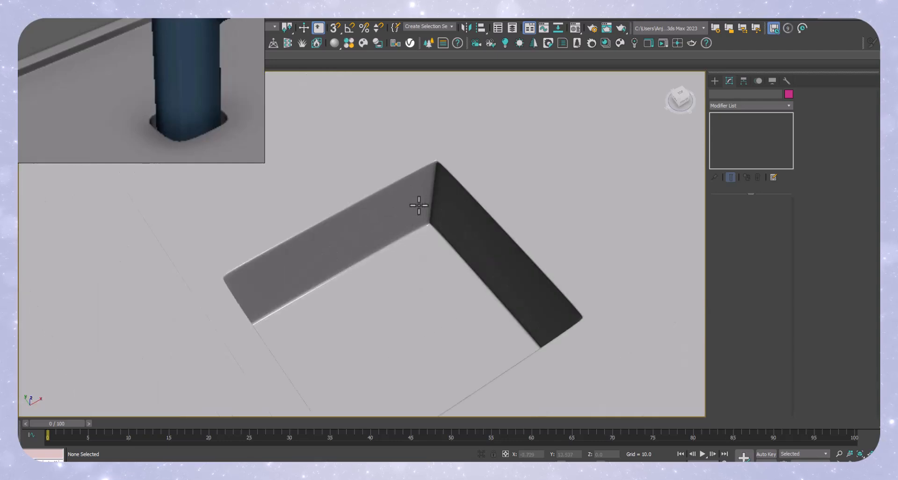
Delete the TurboSmooth modifier from the cap and turn the edge display back on.
left_click(423, 177)
right_click(724, 121)
left_click(745, 129)
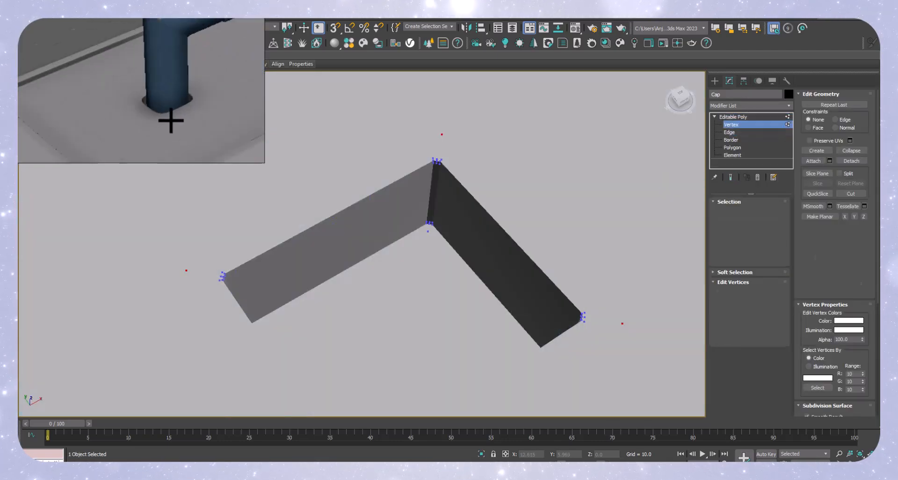
scroll(385, 253, "down", 5)
middle_click_drag(391, 266, 384, 275)
key("F4")
scroll(329, 241, "up", 4)
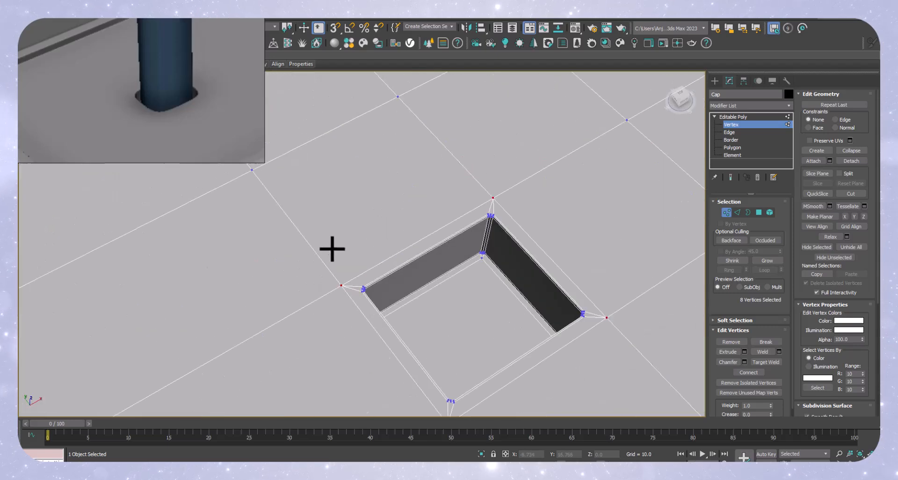
Clear the vertex selection, leave sub-object editing and deselect the cap.
scroll(362, 286, "up", 5)
scroll(369, 289, "down", 5)
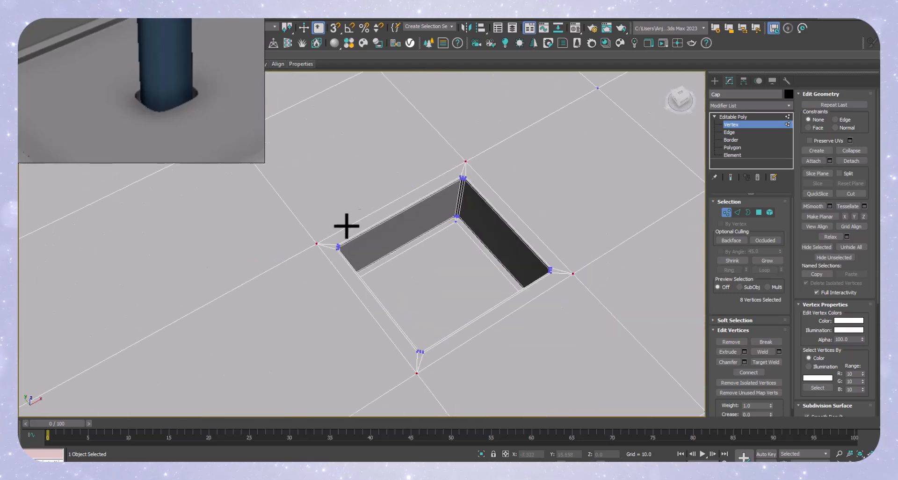
scroll(345, 227, "down", 3)
left_click(646, 392)
scroll(403, 217, "down", 5)
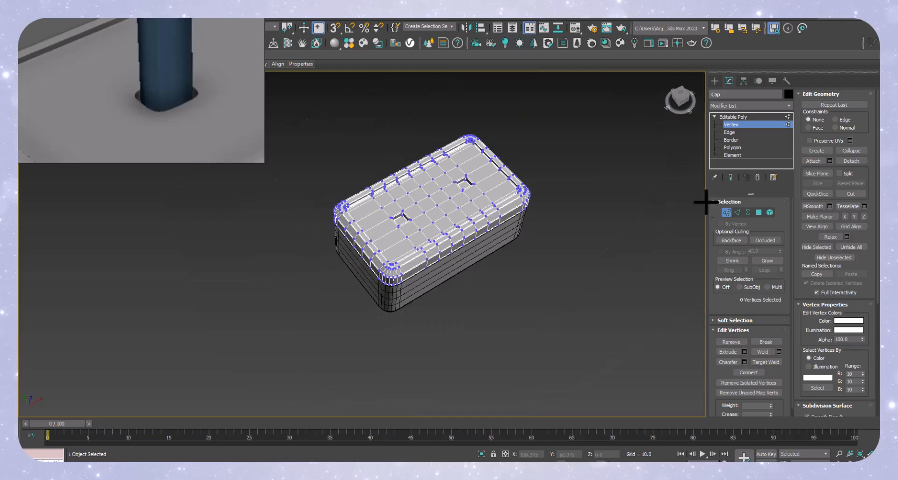
left_click(733, 211)
left_click(736, 212)
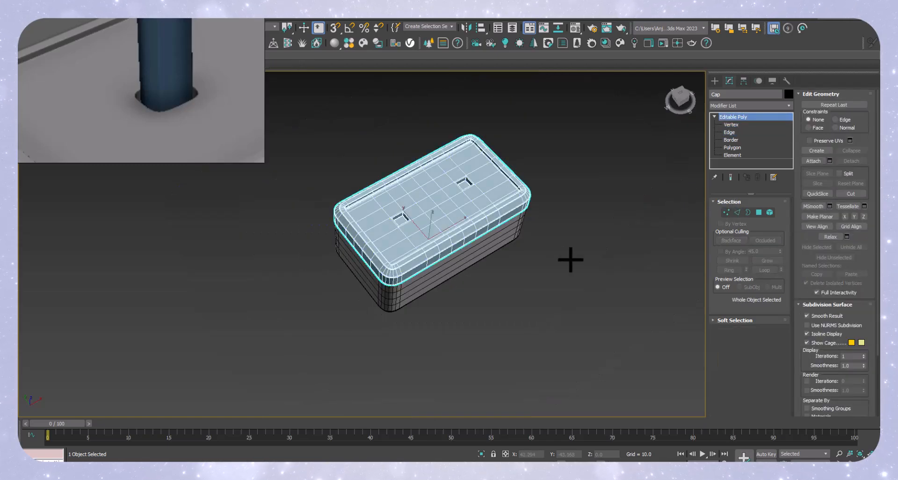
left_click(569, 259)
Bring the whole handle into view in the reference image, and select and isolate the cap.
middle_click_drag(162, 131, 138, 206)
scroll(138, 206, "up", 3)
scroll(145, 105, "down", 4)
scroll(145, 105, "down", 1)
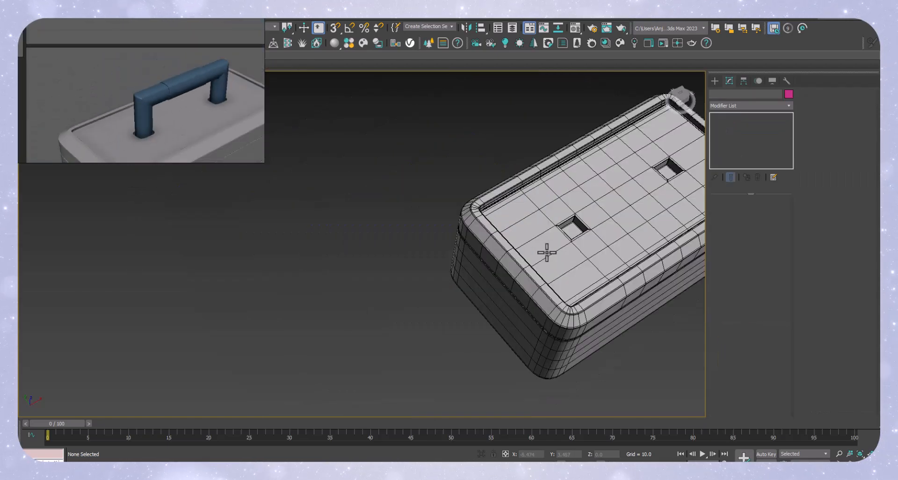
middle_click_drag(524, 252, 391, 252)
scroll(420, 210, "up", 3)
middle_click_drag(431, 211, 382, 245)
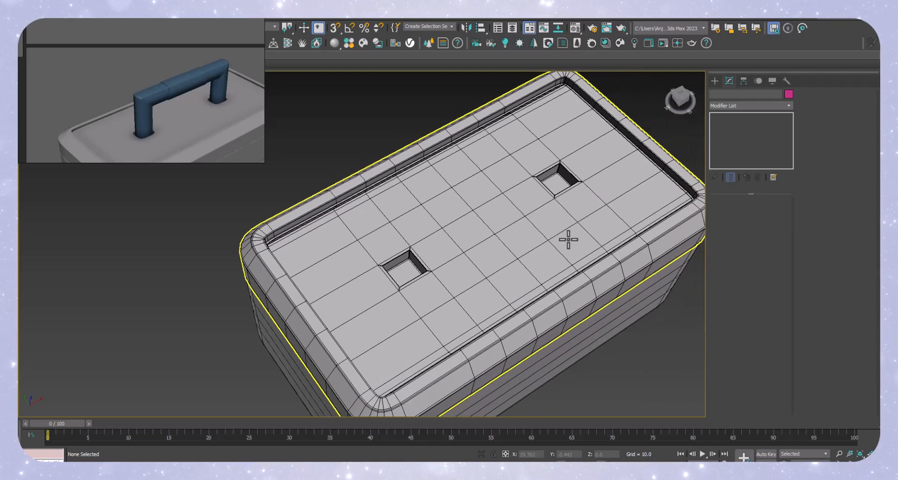
left_click(569, 236)
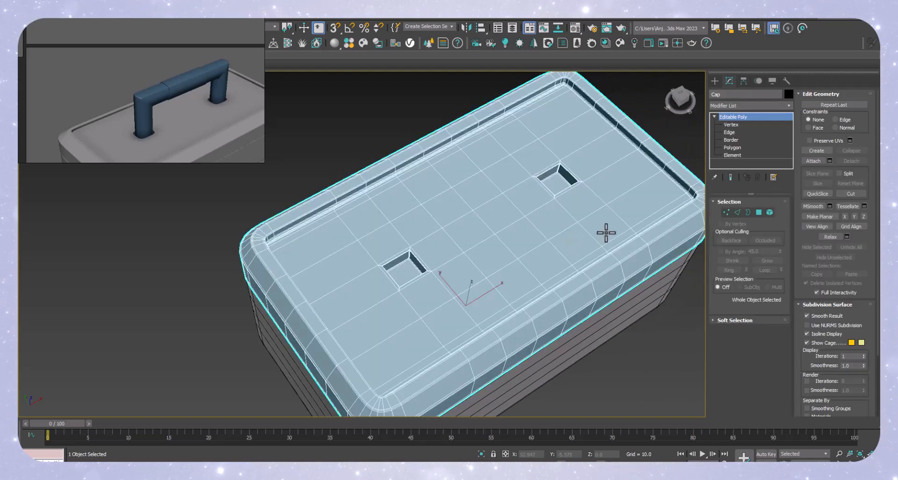
key("alt+q")
middle_click_drag(411, 229, 463, 235)
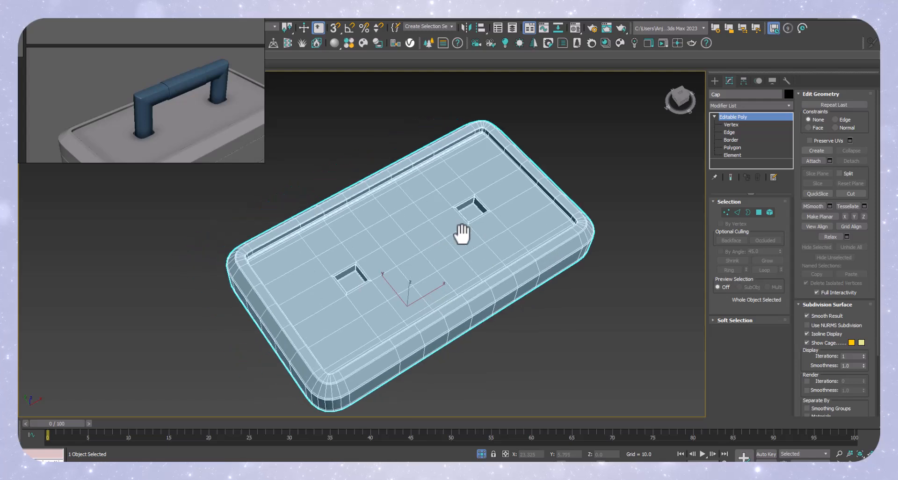
Switch to polygon editing and select the floor polygons of both square recesses.
left_click(759, 212)
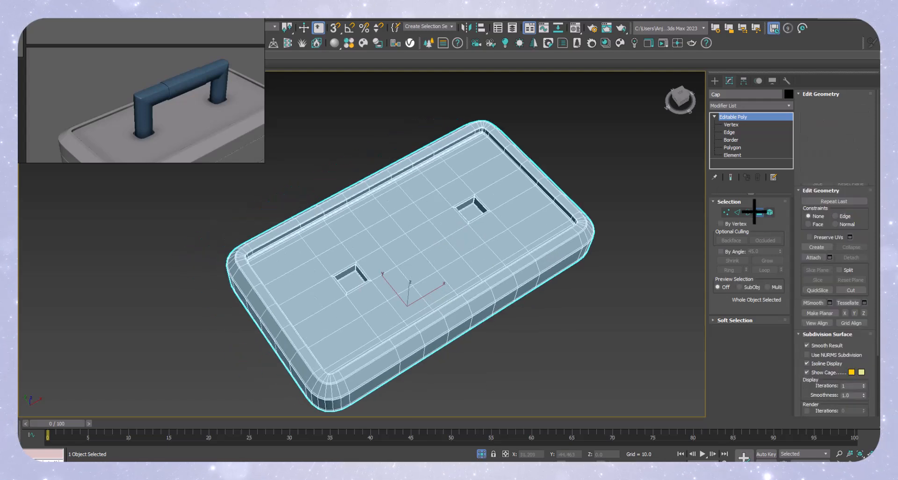
scroll(368, 267, "up", 5)
left_click(356, 280)
scroll(357, 280, "down", 8)
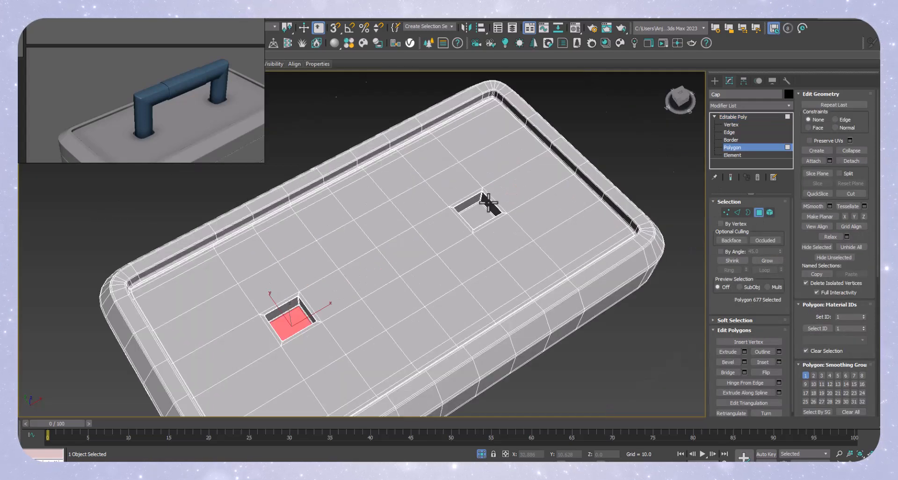
scroll(475, 218, "up", 8)
left_click(478, 218, "ctrl")
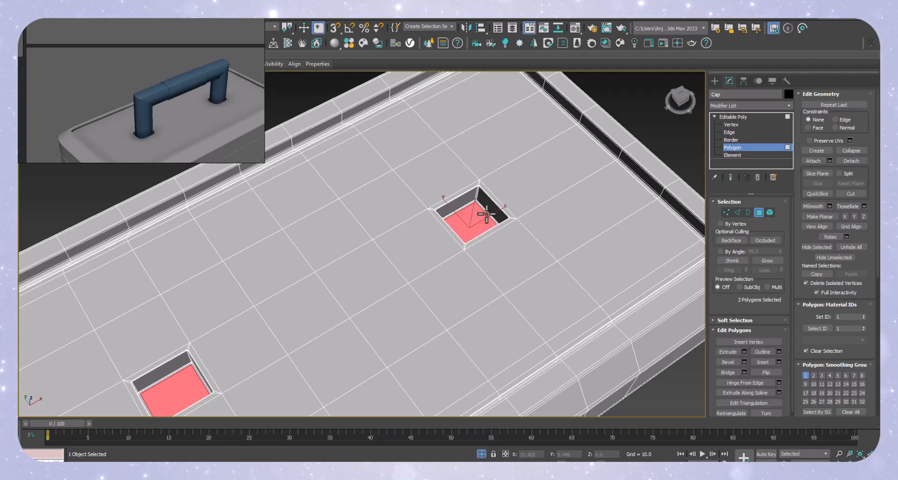
scroll(486, 214, "down", 5)
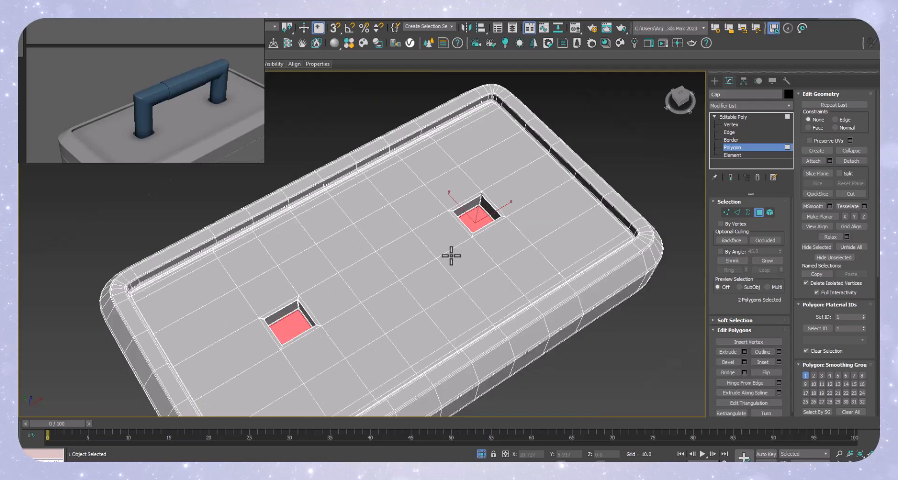
mouse_move(429, 282)
middle_mouse_down()
mouse_move(494, 240)
mouse_move(424, 275)
middle_mouse_up()
Extrude the floor polygons of both square recesses upward by 20 to form two posts.
key("shift+e")
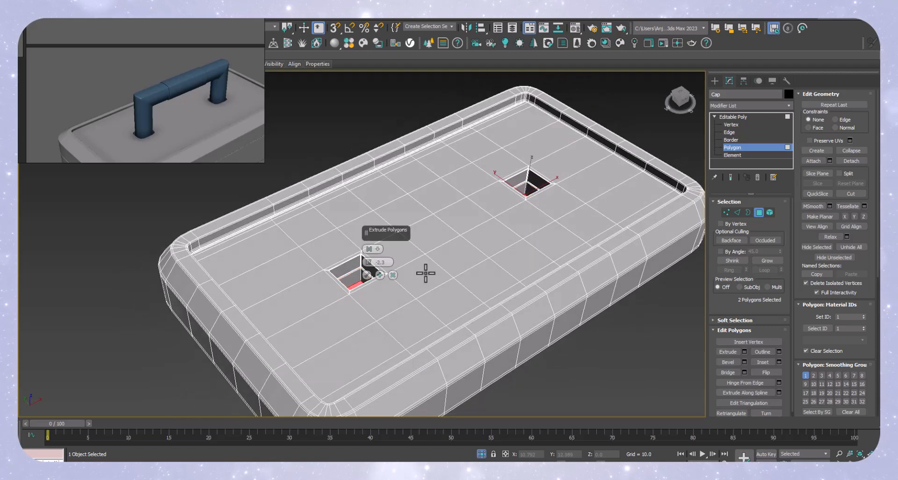
left_click_drag(368, 261, 359, 154)
scroll(315, 262, "up", 5)
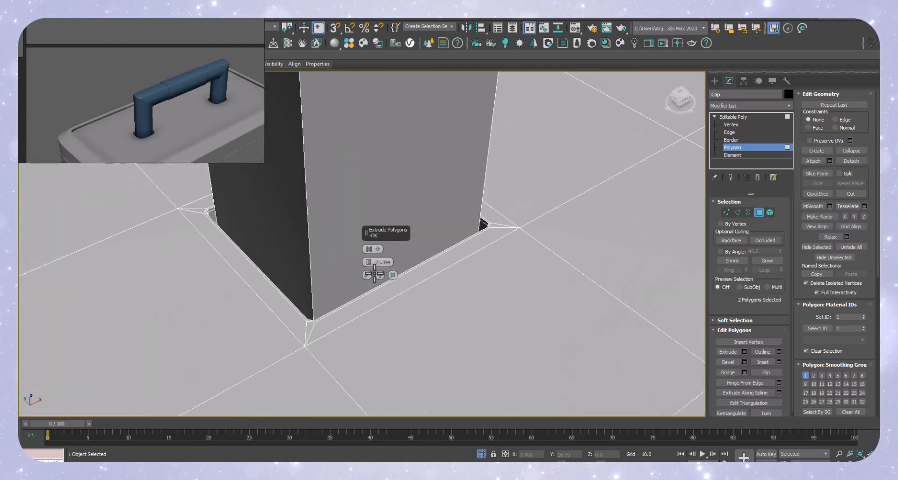
scroll(269, 300, "down", 7)
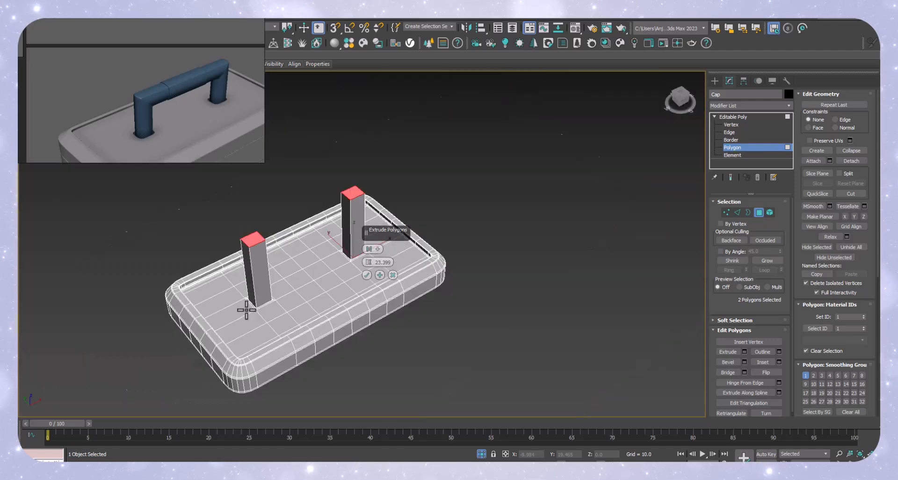
scroll(266, 250, "up", 2)
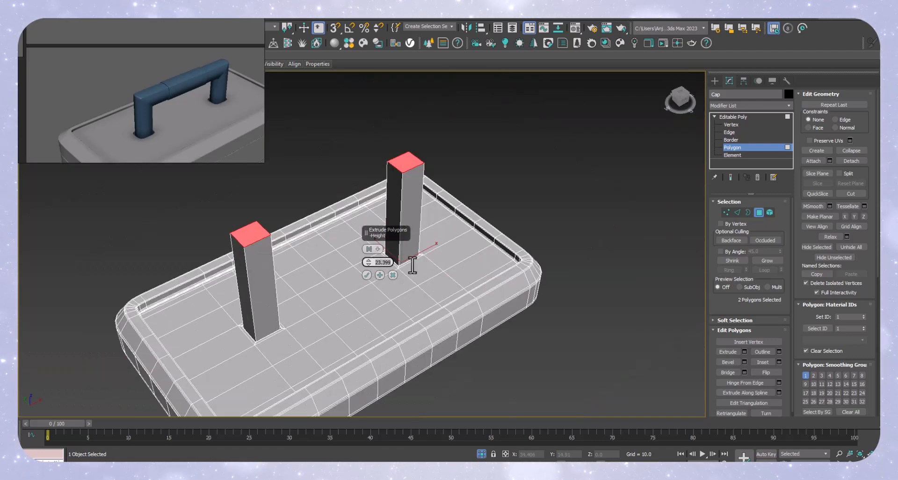
key("Return")
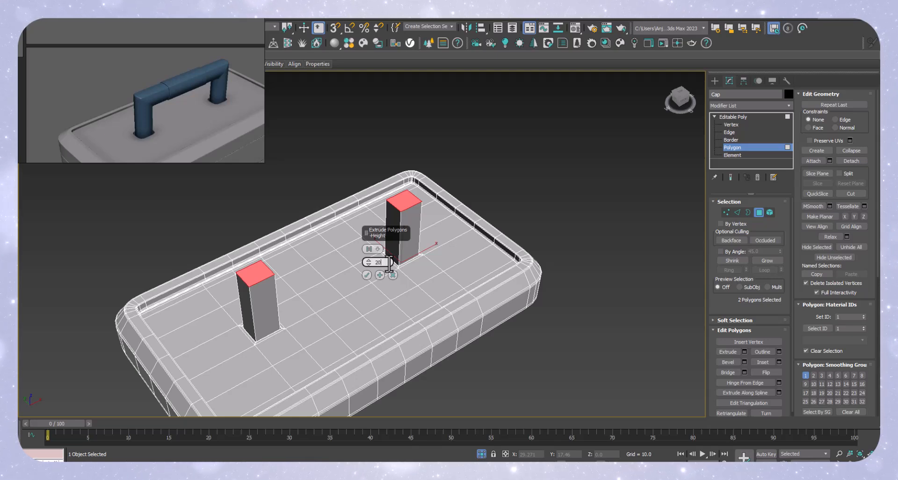
key("Return")
left_click(369, 275)
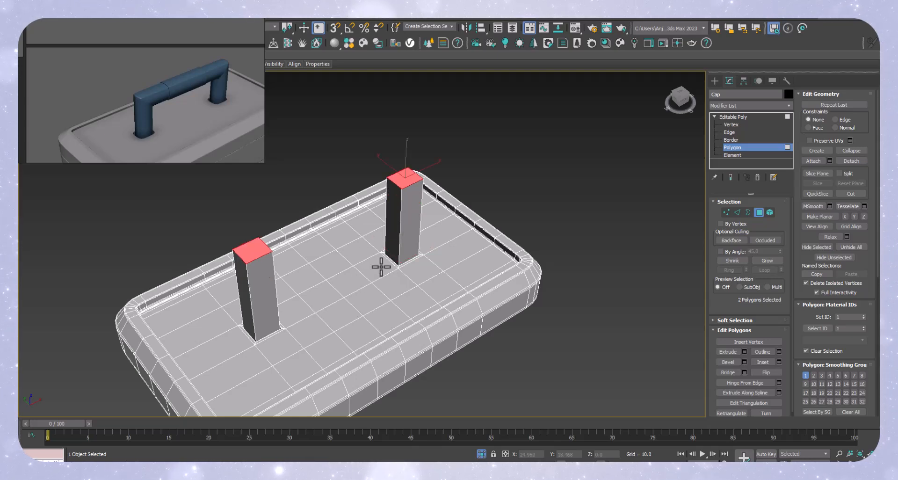
Select all polygons of both extruded posts and detach them from the cap as Object001.
middle_click_drag(357, 251, 344, 231, "alt")
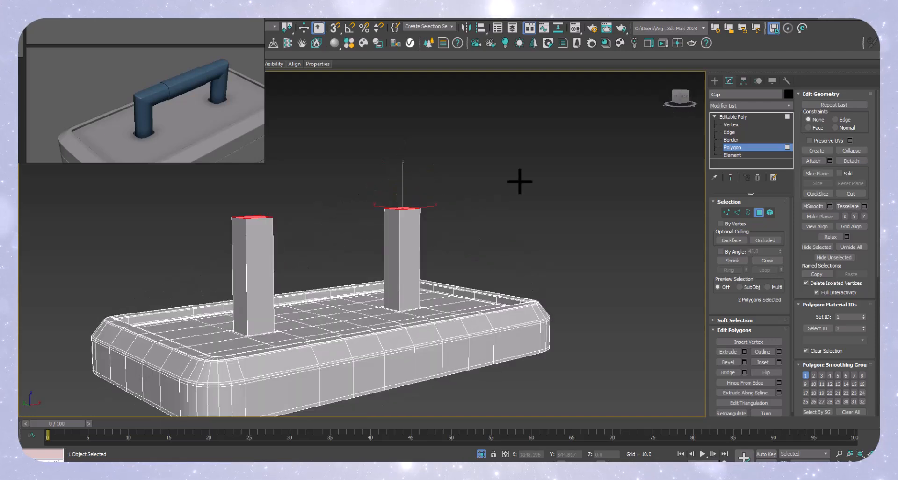
left_click_drag(185, 244, 185, 245)
middle_click_drag(401, 239, 406, 252)
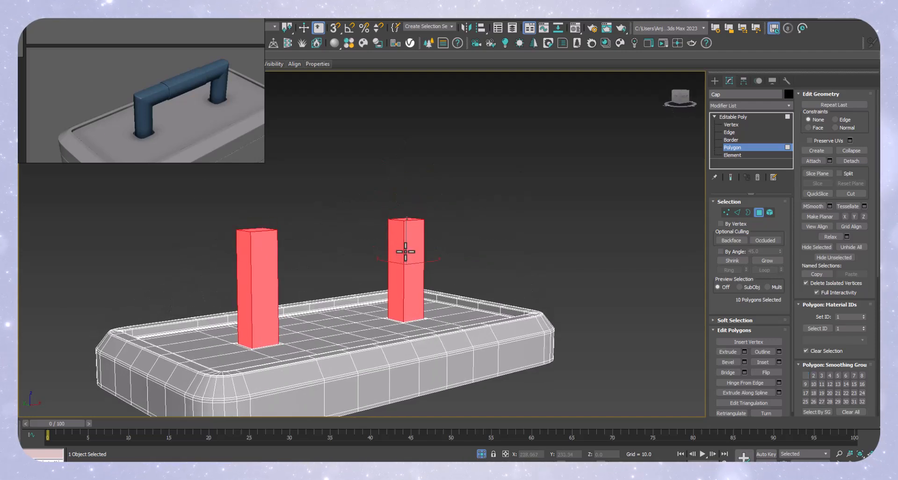
key("alt+d")
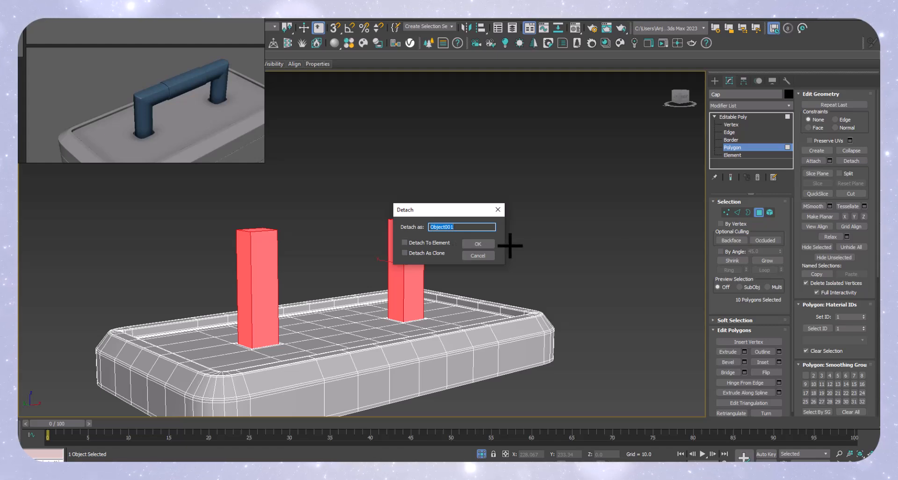
left_click(478, 244)
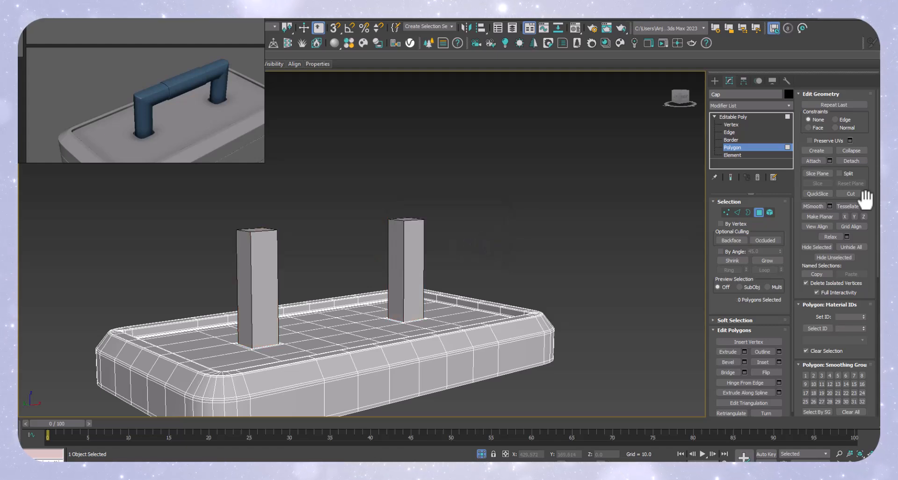
Leave polygon editing on the cap, select the detached posts object and remove it from view.
left_click(760, 212)
left_click(266, 281)
left_click_drag(522, 203, 345, 267)
middle_click_drag(357, 271, 377, 319, "alt")
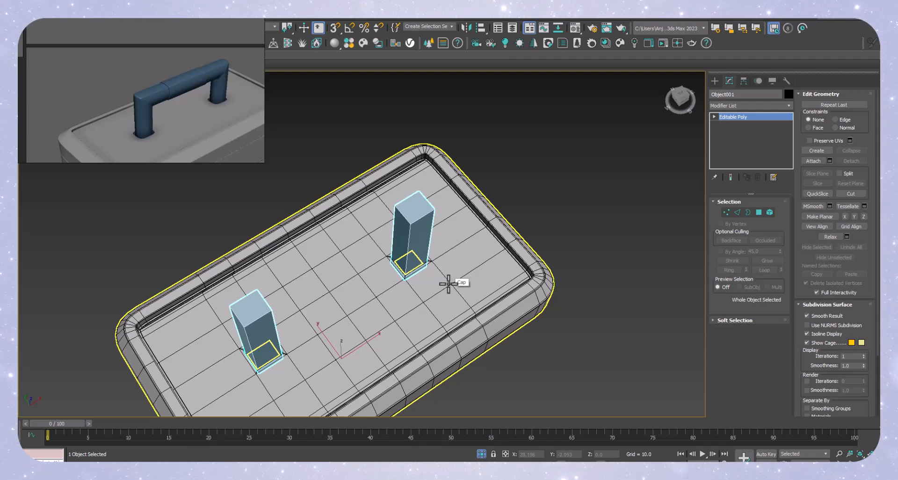
middle_click_drag(471, 225, 473, 223)
scroll(525, 231, "down", 6)
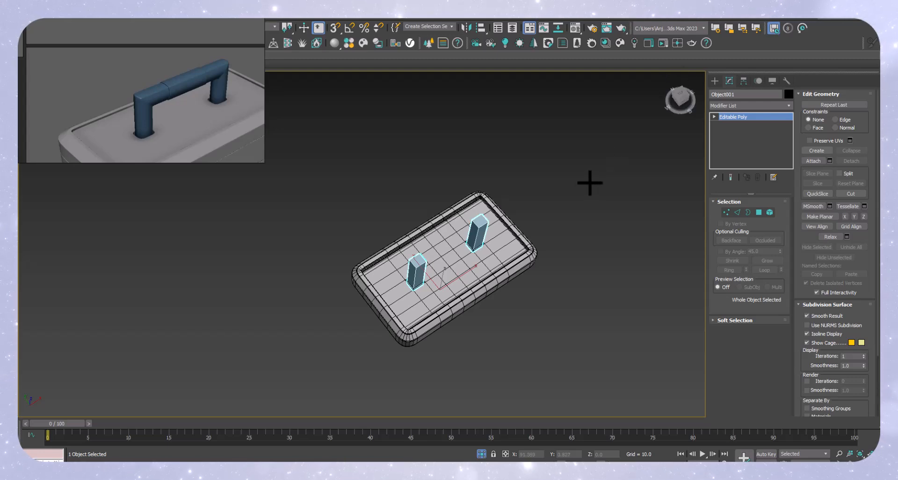
key("c")
scroll(482, 238, "up", 4)
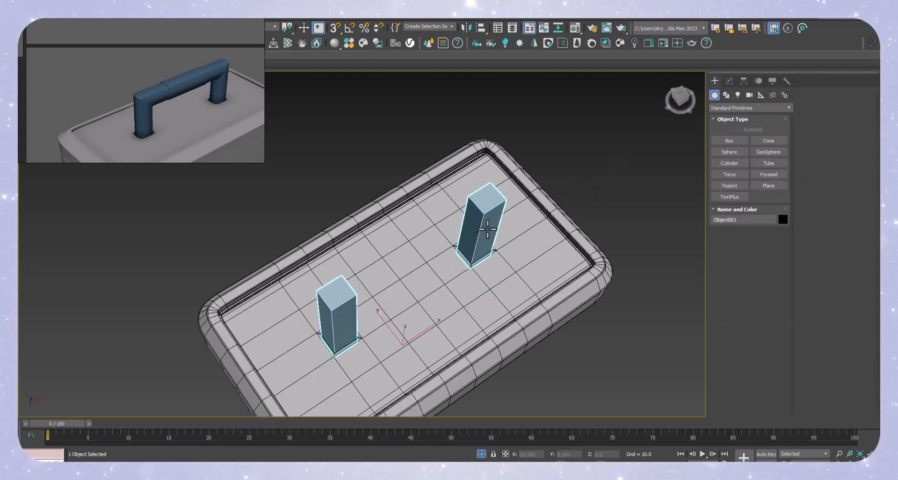
key("Delete")
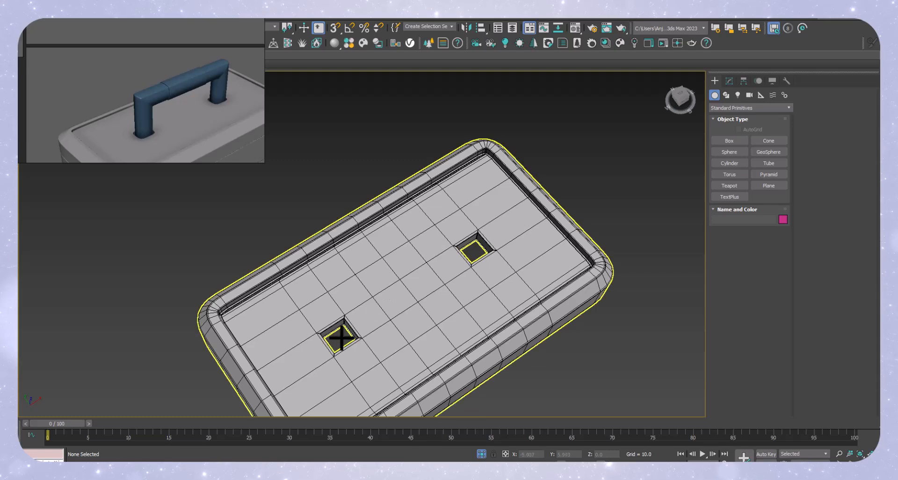
Select the open borders at the floors of both cap recesses, cap them and leave border editing.
scroll(345, 326, "up", 6)
scroll(360, 307, "down", 5)
scroll(375, 289, "up", 5)
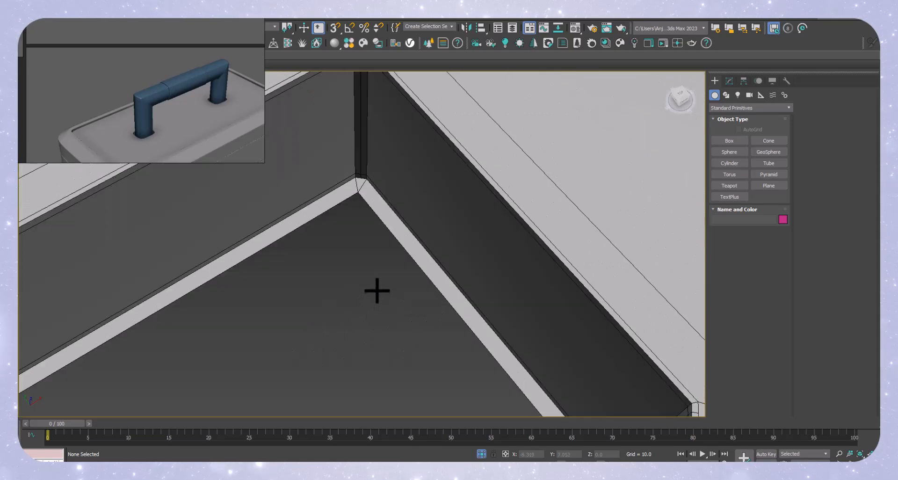
left_click(401, 244)
scroll(404, 240, "down", 4)
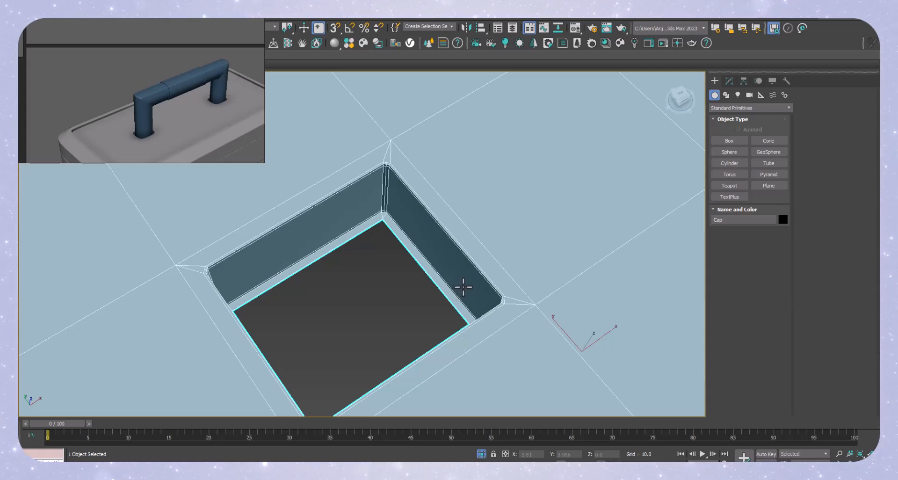
key("3")
scroll(418, 263, "down", 5)
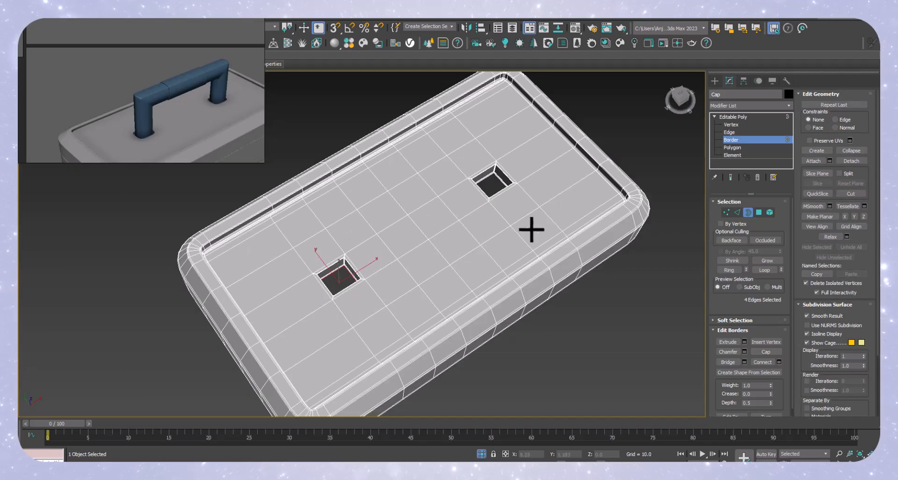
scroll(496, 161, "up", 5)
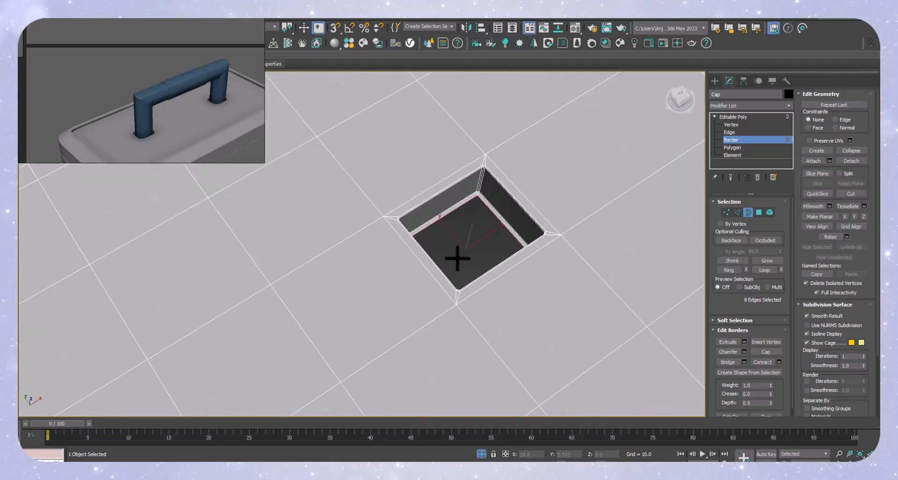
key("alt+p")
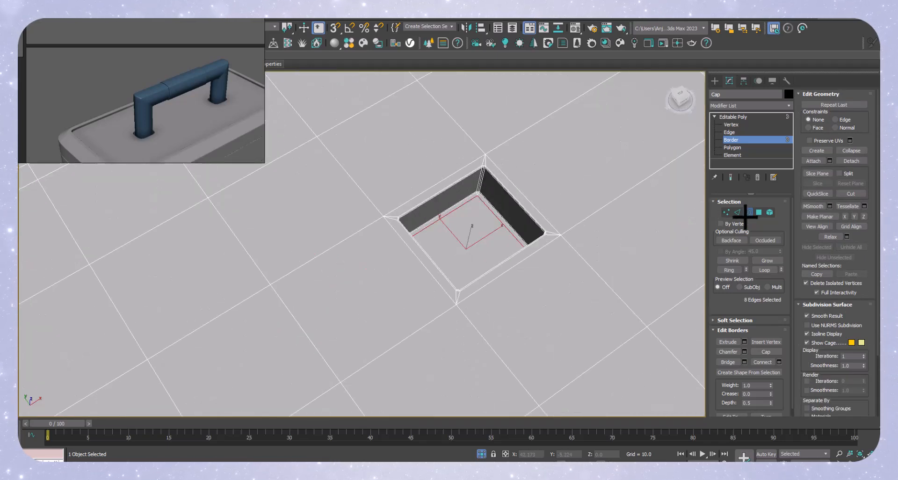
key("3")
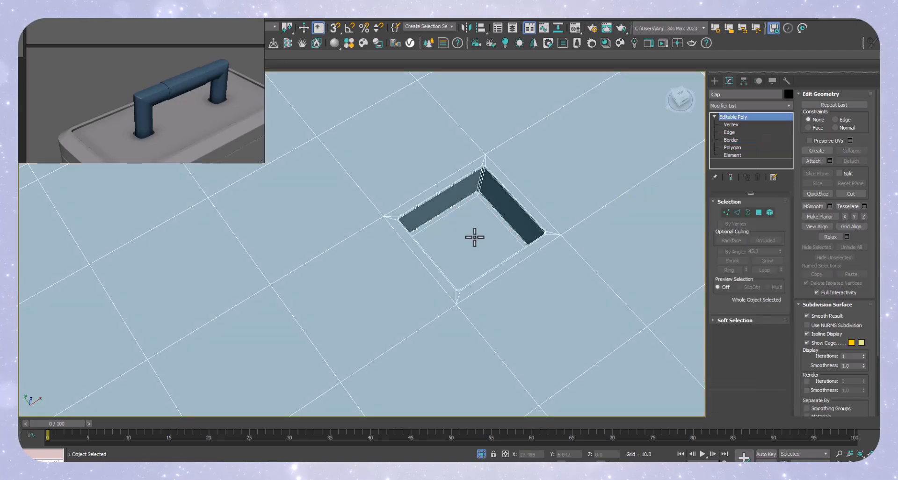
Deselect the cap, bring the posts and toolbox body back into view, and select and isolate the posts.
scroll(485, 253, "down", 3)
scroll(485, 253, "down", 5)
left_click(601, 164)
scroll(480, 258, "up", 3)
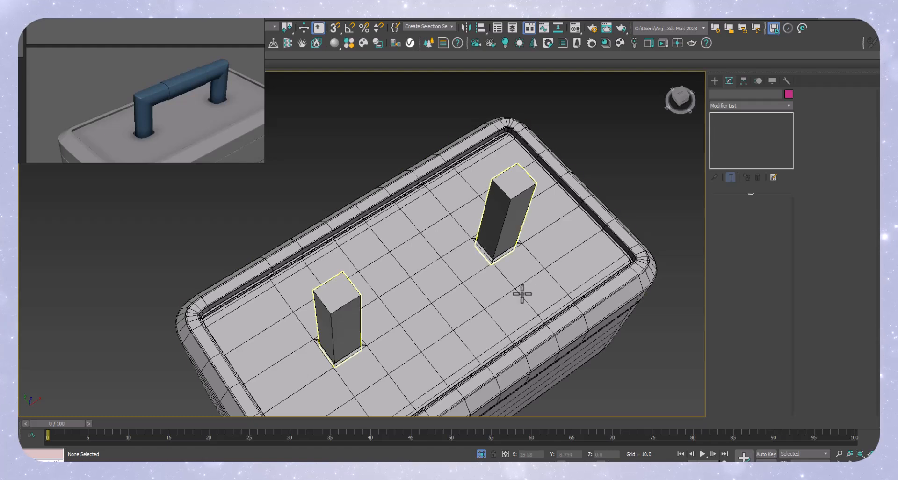
left_click(510, 182)
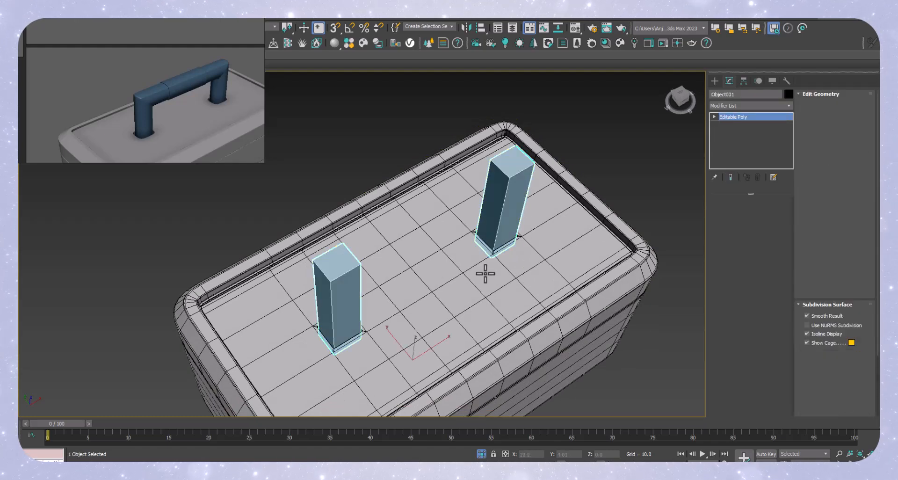
key("alt+q")
Cap the open bottom borders of both posts, then leave border editing and deselect the object.
middle_click_drag(397, 297, 396, 250, "alt")
left_click(748, 212)
scroll(327, 228, "down", 5)
left_click_drag(470, 219, 122, 425)
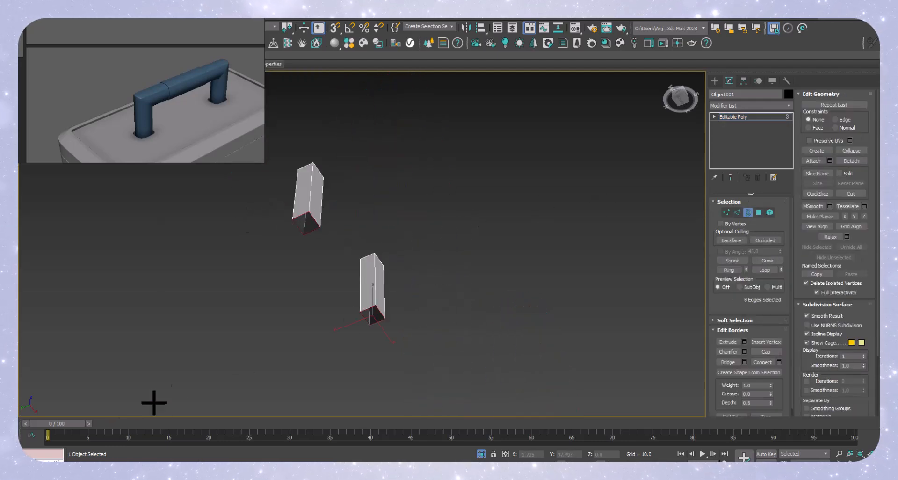
middle_click_drag(260, 333, 259, 360, "alt")
scroll(263, 270, "up", 5)
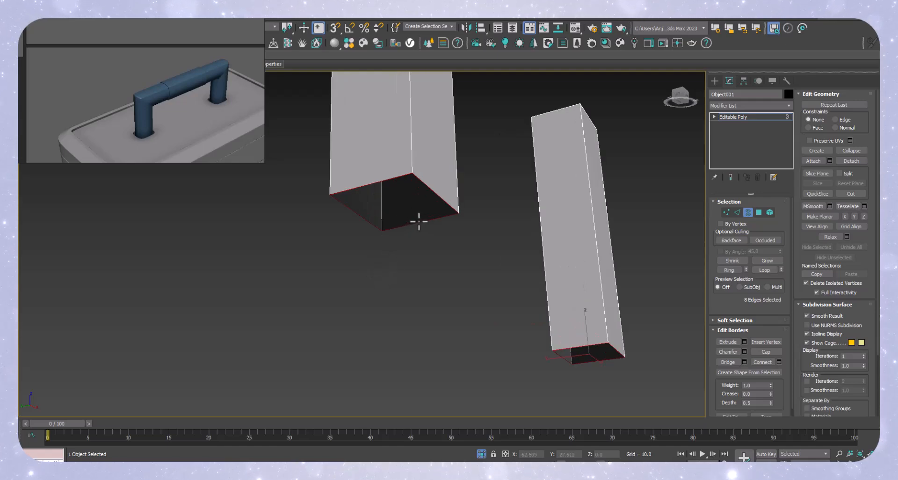
middle_click_drag(455, 226, 414, 206, "alt")
scroll(385, 186, "up", 4)
scroll(416, 205, "down", 4)
scroll(424, 203, "up", 2)
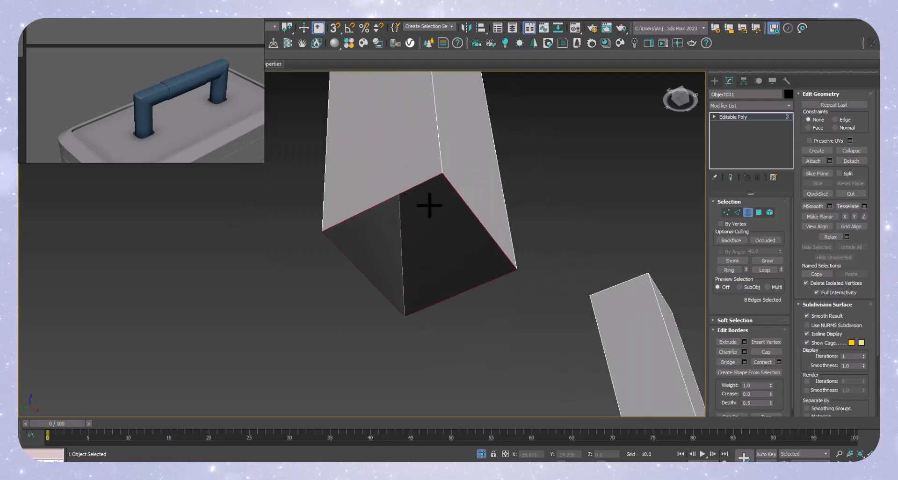
scroll(428, 205, "down", 1)
key("alt+p")
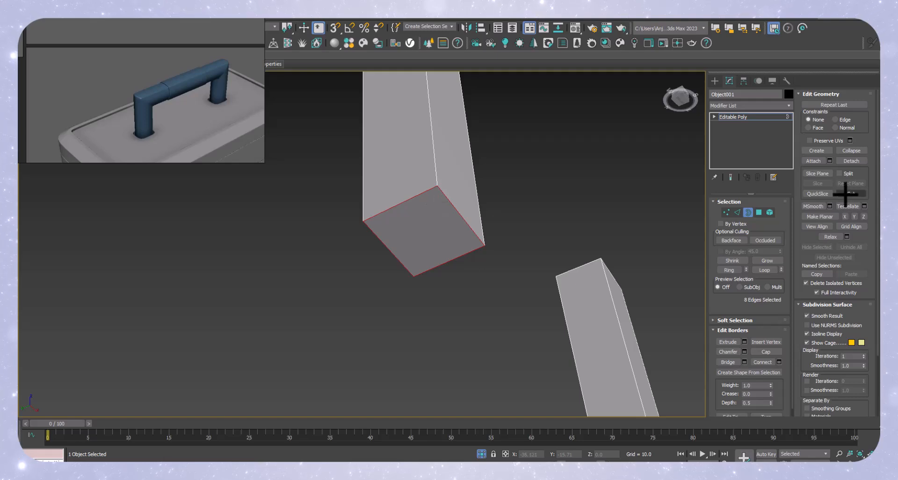
left_click(747, 212)
left_click(326, 244)
Connect the vertical edges of both posts with 1 segment, using pinch 0 and a slide of 49 toward the tops.
scroll(332, 246, "down", 4)
middle_click_drag(387, 212, 380, 279, "alt")
scroll(379, 278, "up", 2)
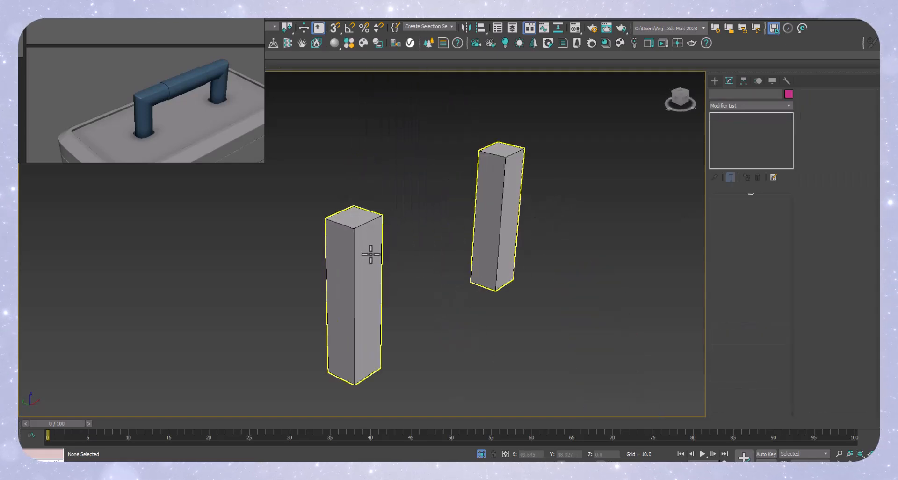
left_click(368, 255)
middle_click_drag(394, 249, 369, 244, "alt")
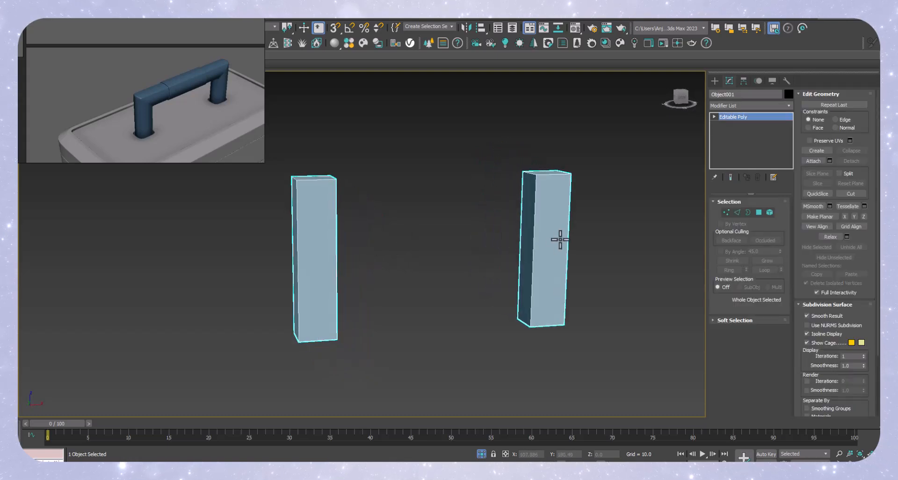
middle_click_drag(578, 252, 541, 254)
key("2")
left_click_drag(526, 241, 192, 252)
key("ctrl+shift+e")
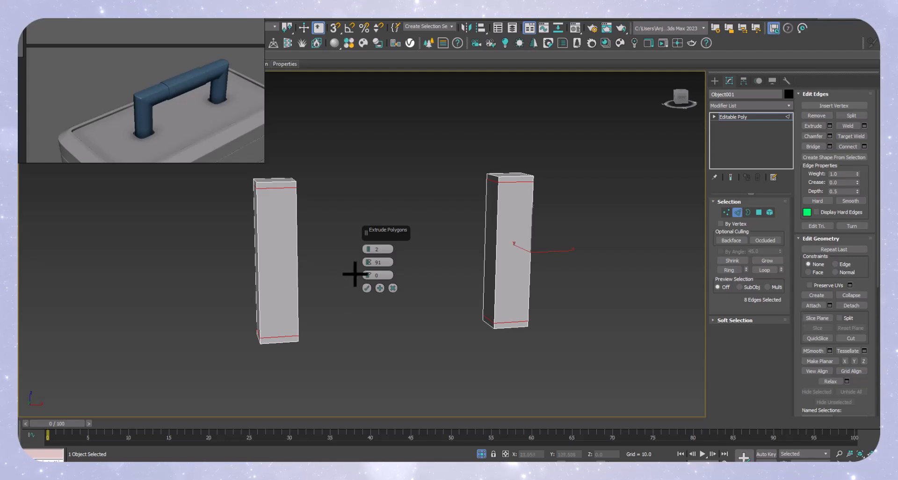
right_click(370, 262)
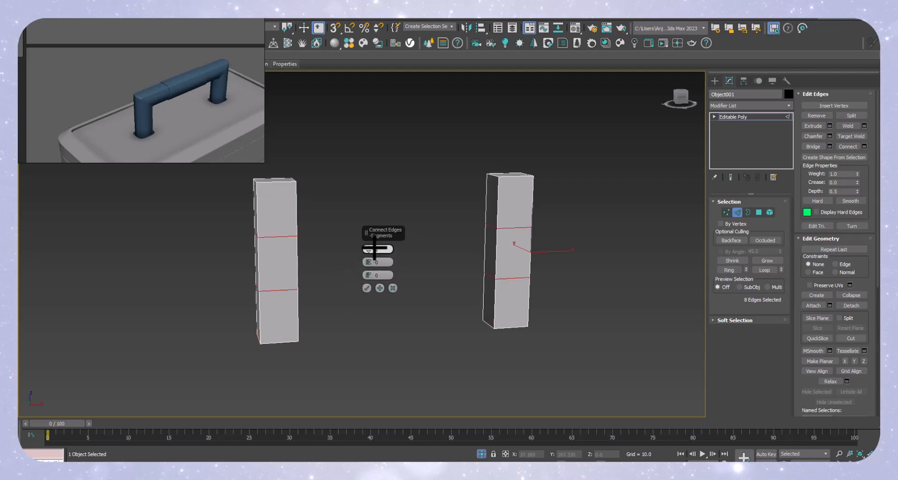
left_click_drag(368, 275, 353, 187)
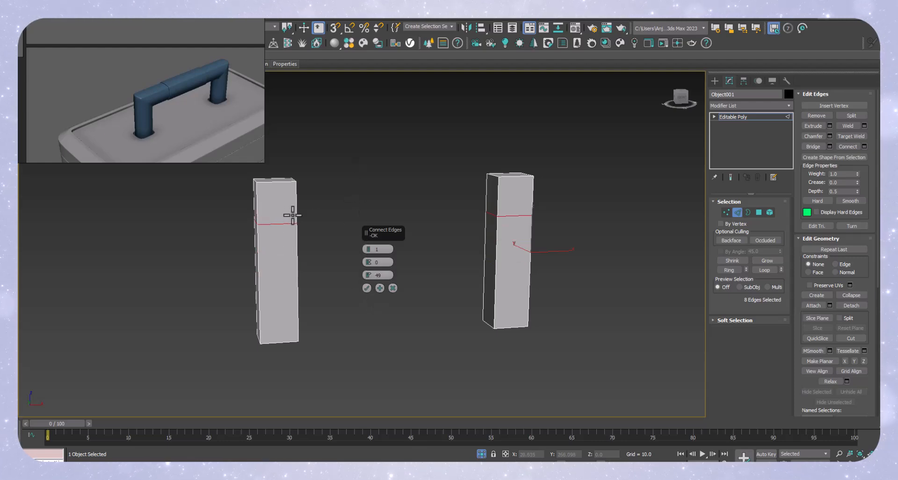
left_click(369, 288)
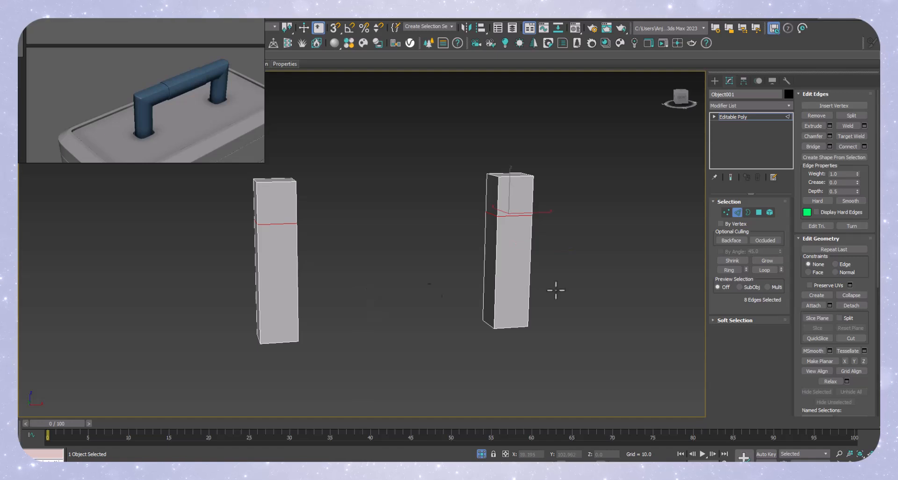
Bridge the facing upper side polygons of the two posts to form the handle's crossbar.
left_click(759, 213)
middle_click_drag(494, 201, 341, 176, "alt")
left_click(354, 156)
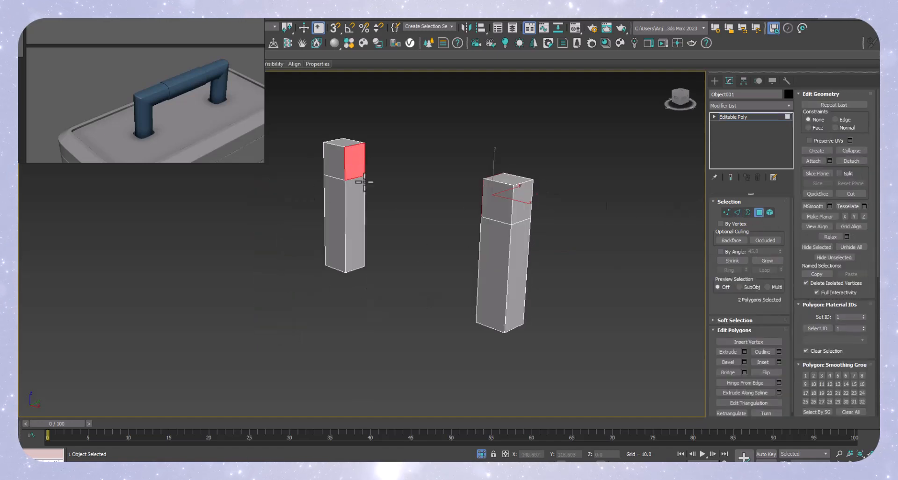
scroll(354, 163, "up", 5)
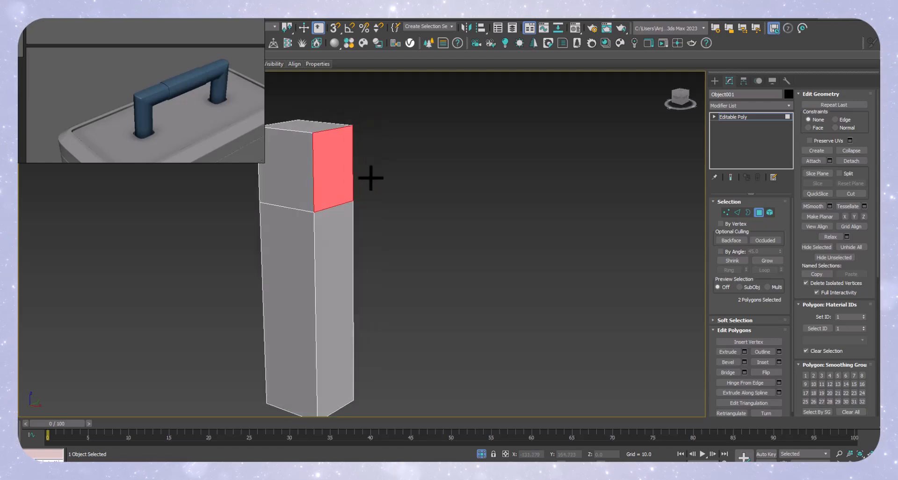
key("shift+b")
left_click(367, 299)
scroll(342, 234, "down", 3)
scroll(342, 234, "down", 2)
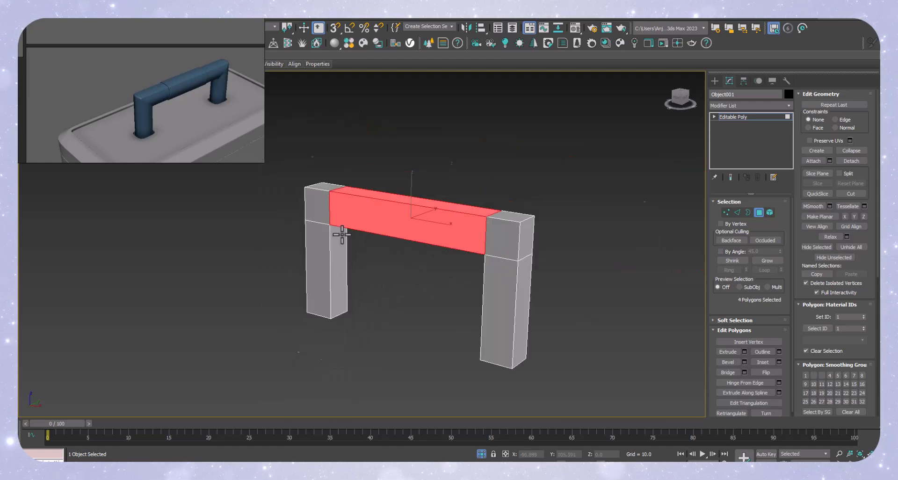
Connect the outer top vertex diagonally to the inner lower vertex on both side faces of the handle's first corner.
left_click(725, 212)
scroll(327, 208, "up", 4)
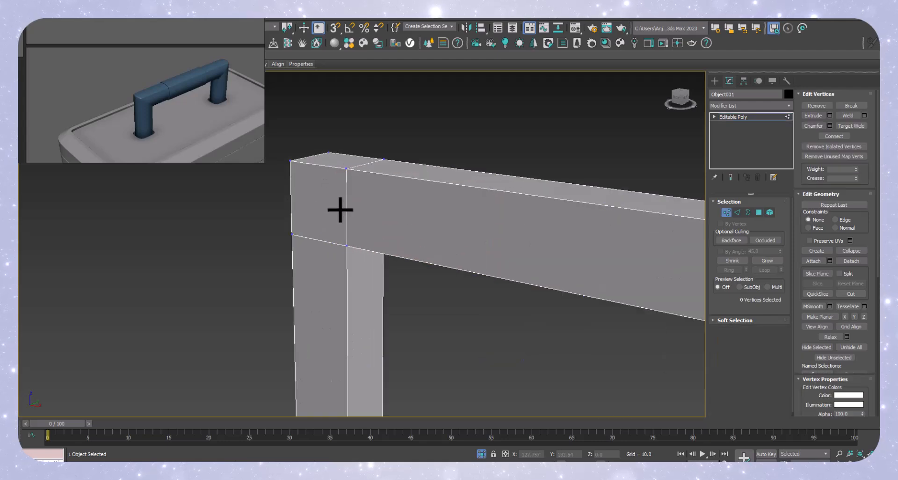
middle_click_drag(348, 215, 278, 193, "alt")
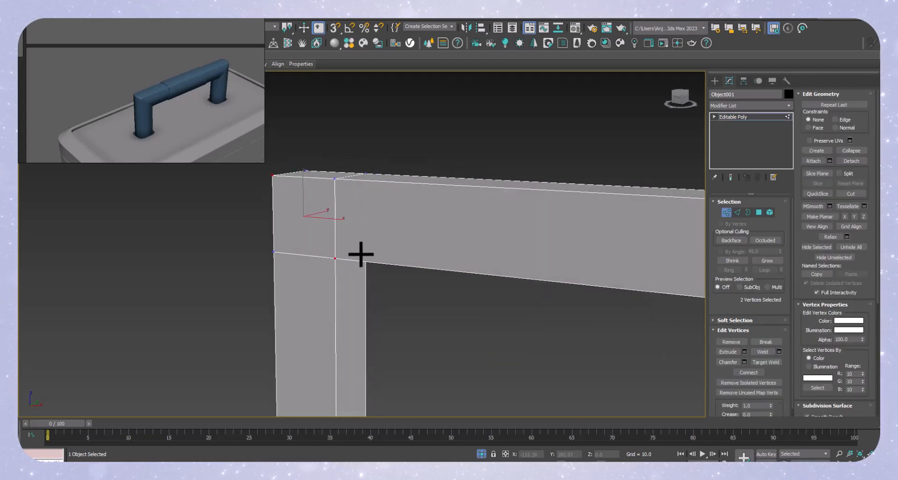
scroll(360, 254, "down", 3)
middle_click_drag(342, 236, 309, 245, "alt")
left_click(332, 265)
left_click(364, 204, "ctrl")
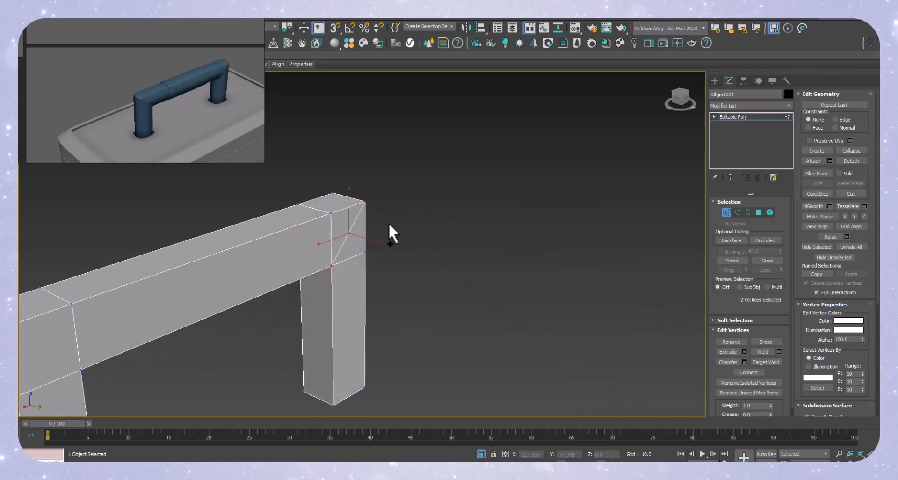
Add the same diagonal edge between opposite vertices on both side faces of the handle's second corner.
scroll(389, 223, "down", 5)
scroll(326, 256, "up", 3)
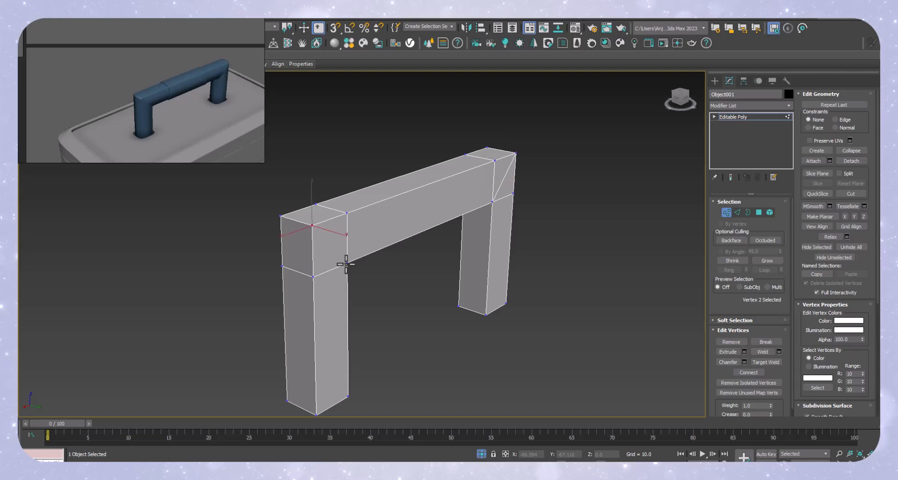
left_click(347, 265, "ctrl")
middle_click_drag(290, 256, 312, 272, "alt")
left_click(282, 277)
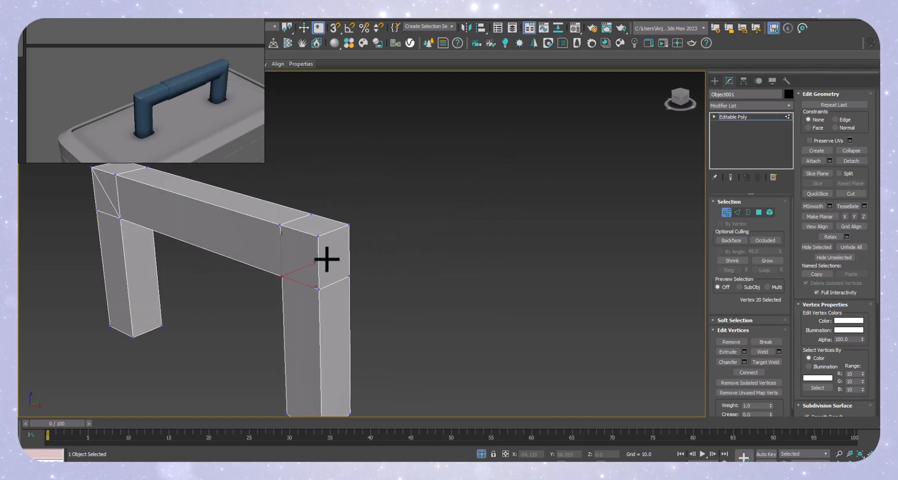
left_click(319, 236, "ctrl")
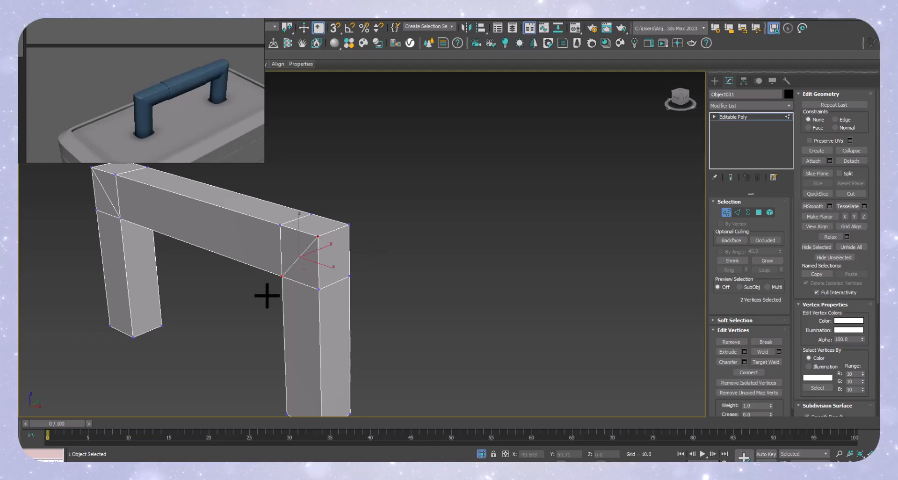
middle_click_drag(303, 281, 444, 277)
Remove the leftover horizontal and vertical edge loops around both handle corners, keeping the diagonal mitre edges.
left_click(738, 212)
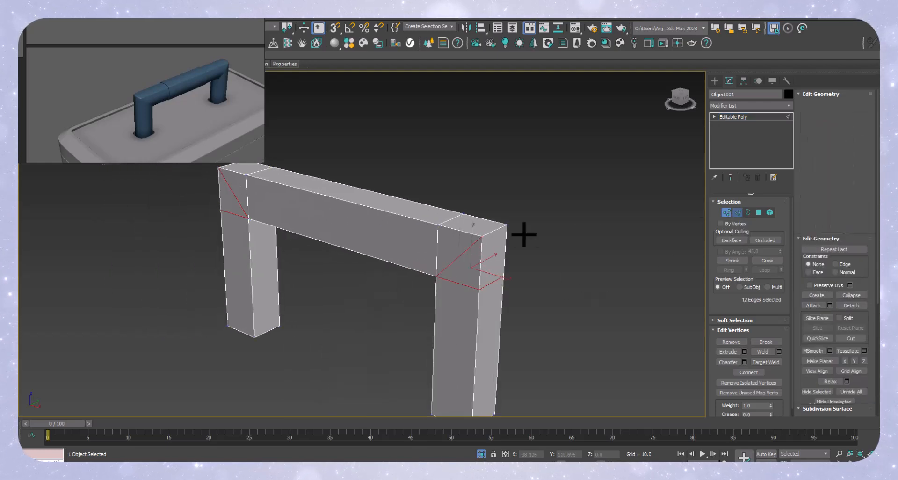
double_click(464, 285, "ctrl")
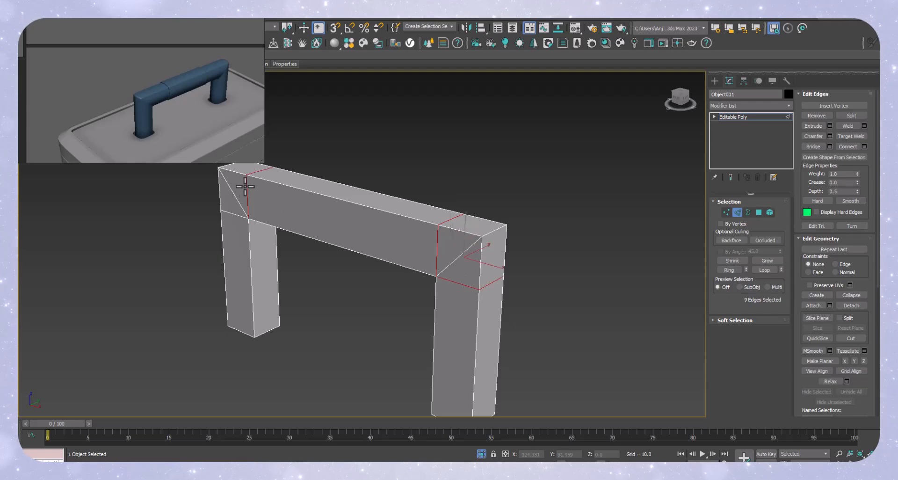
middle_click_drag(230, 213, 333, 202, "alt")
left_click(334, 199)
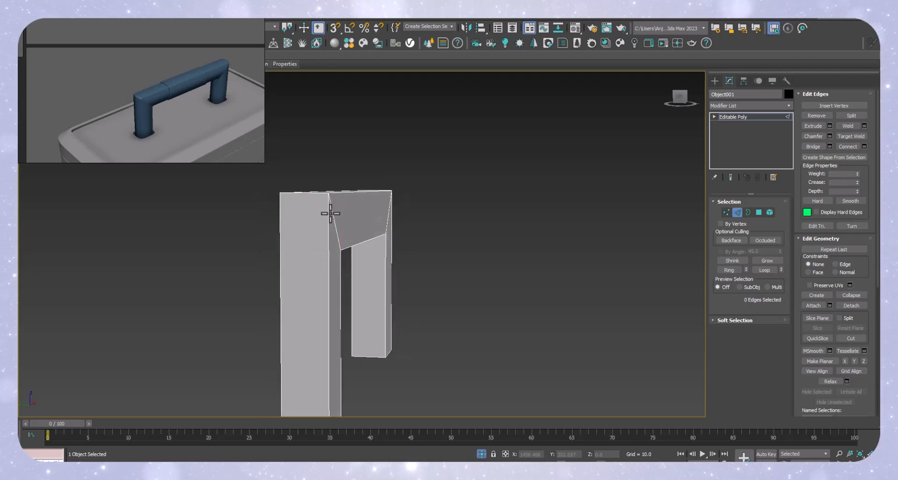
middle_click_drag(375, 225, 299, 220, "alt")
scroll(265, 201, "up", 3)
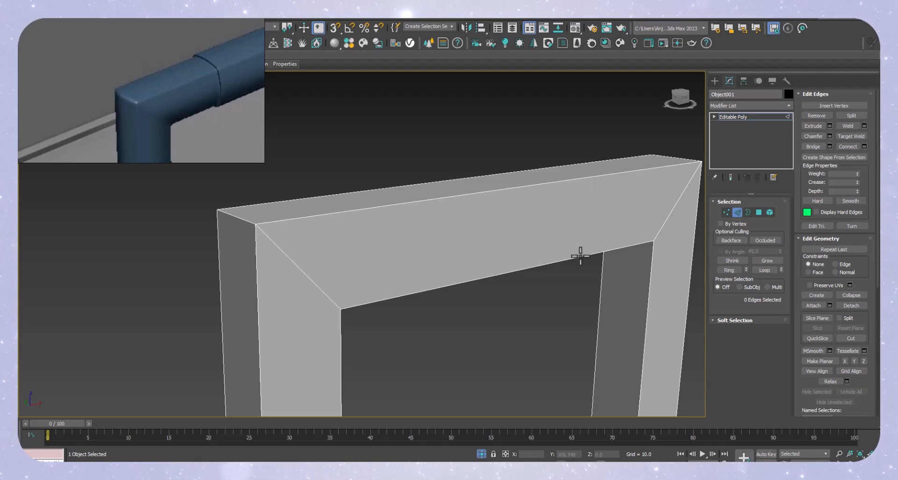
Delete the bottom cap polygons of both handle posts.
left_click(290, 266)
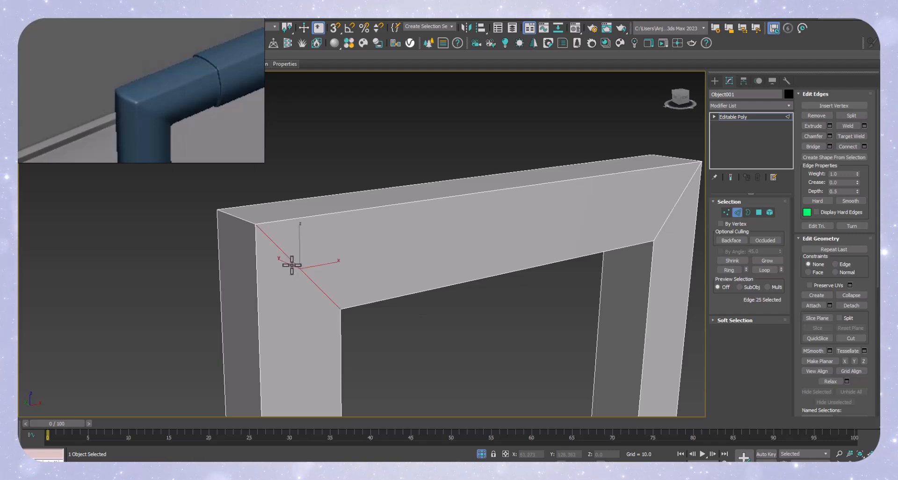
scroll(299, 267, "down", 4)
middle_click_drag(362, 338, 367, 283, "alt")
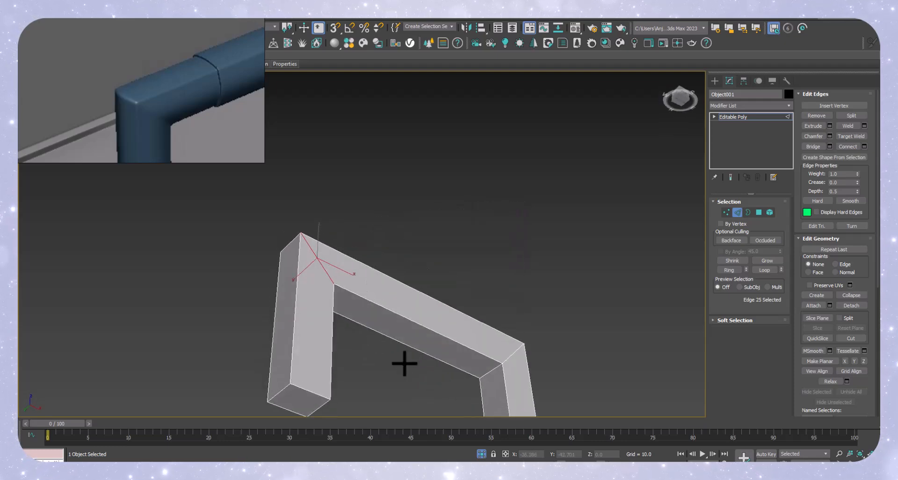
left_click(758, 212)
left_click(299, 397)
middle_click_drag(409, 382, 511, 373, "alt")
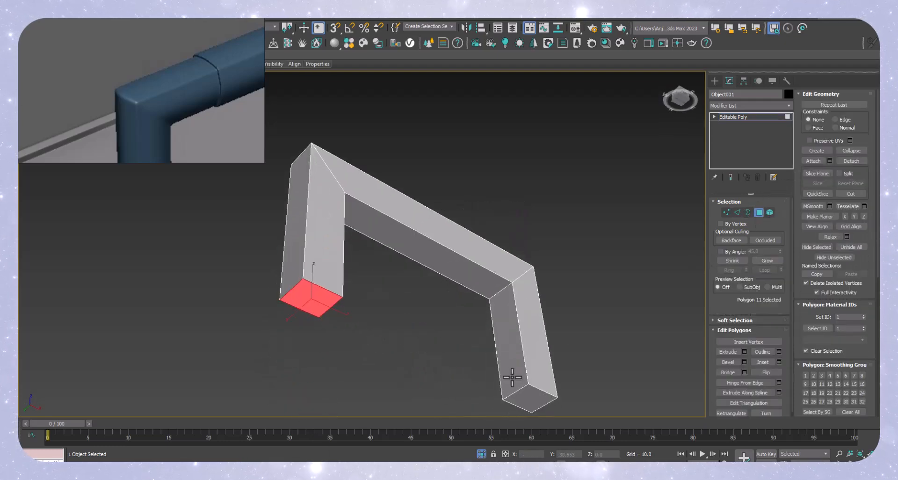
left_click(534, 399, "ctrl")
key("Delete")
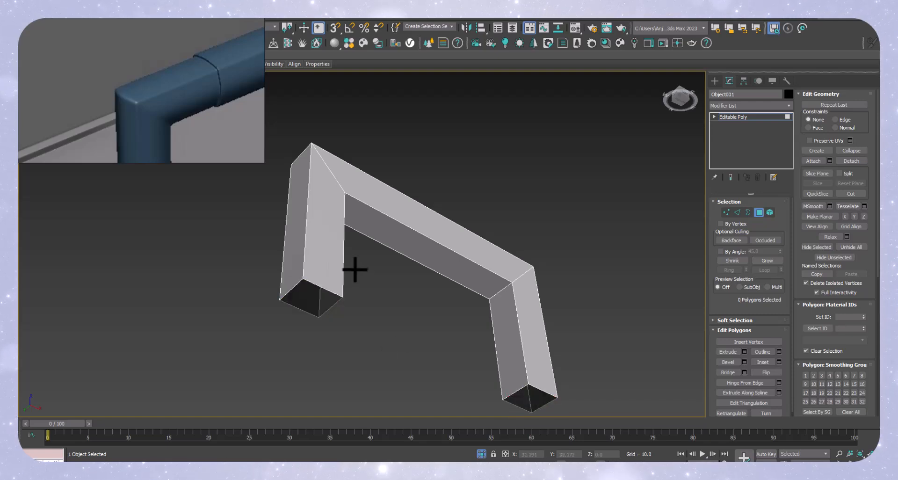
Connect the cross edges on the handle's front and back faces with 1 segment, pinch 0 and slide 0.
middle_click_drag(352, 256, 327, 211, "alt")
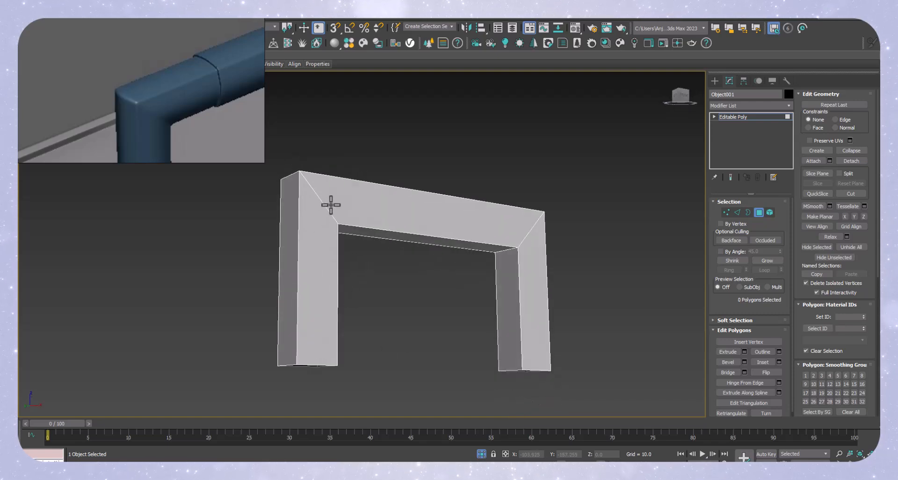
key("2")
left_click(327, 212)
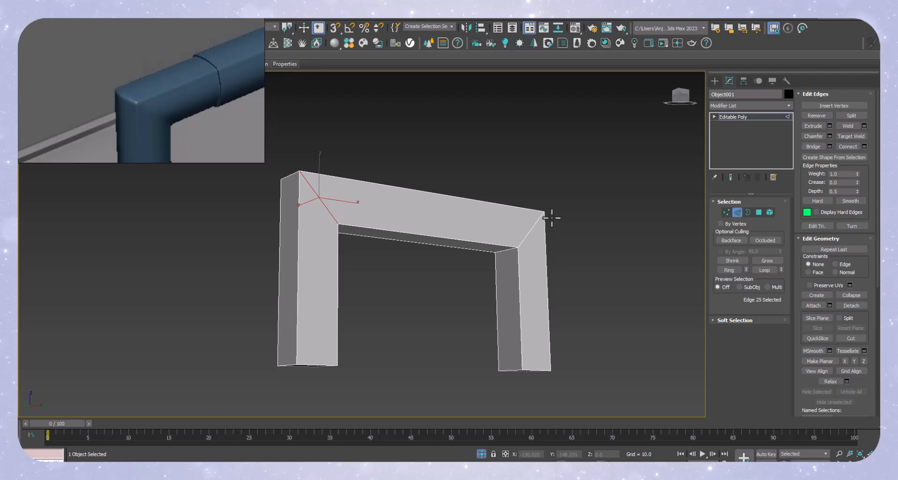
middle_click_drag(375, 236, 370, 218, "alt")
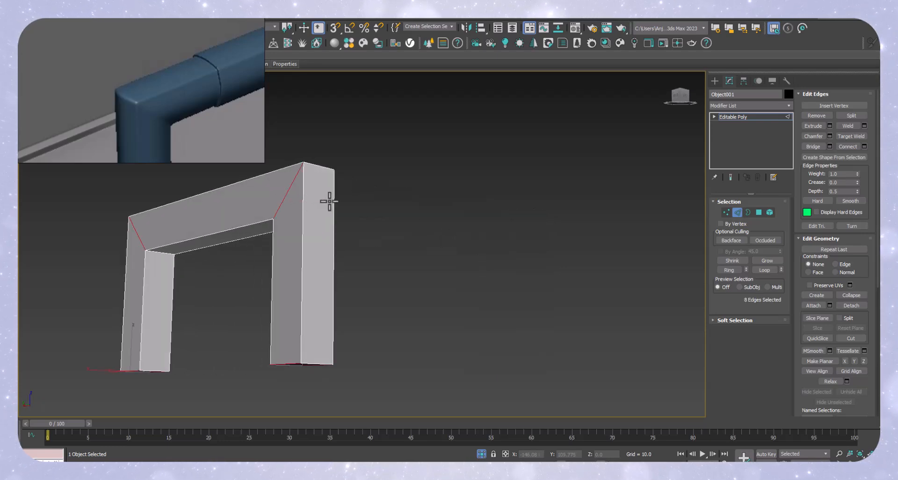
key("ctrl+shift+e")
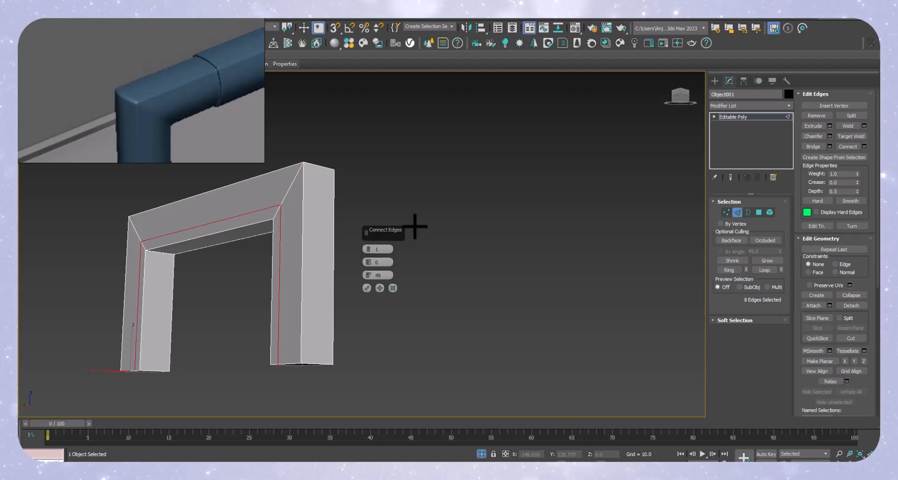
right_click(369, 275)
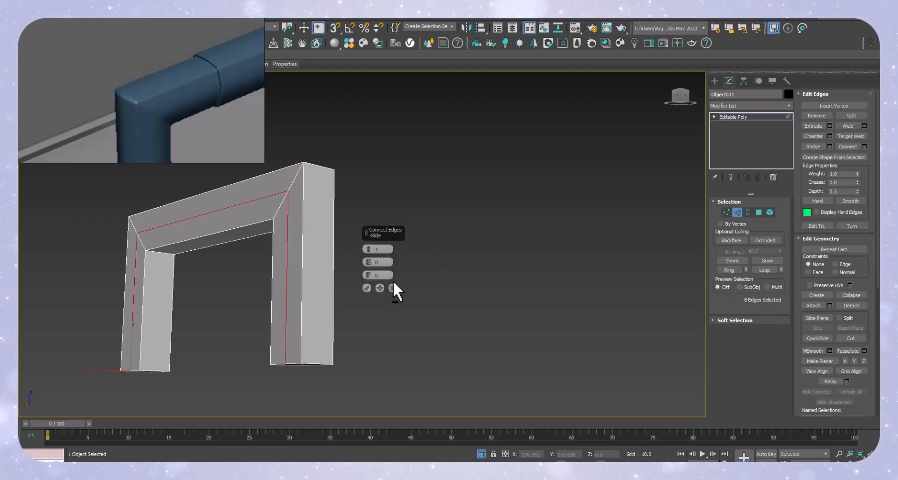
left_click(367, 288)
Try to scale the new centre edges on the front and back faces outward along the Y axis.
scroll(323, 228, "up", 3)
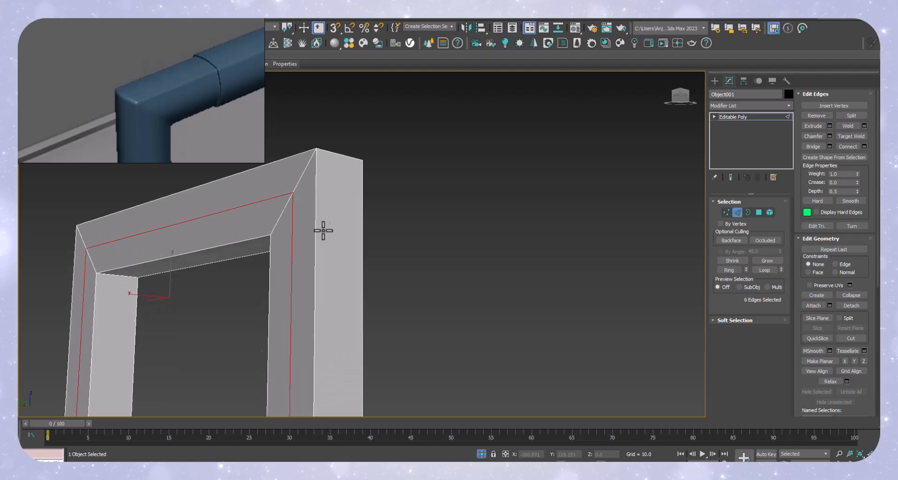
middle_click_drag(176, 304, 135, 308, "alt")
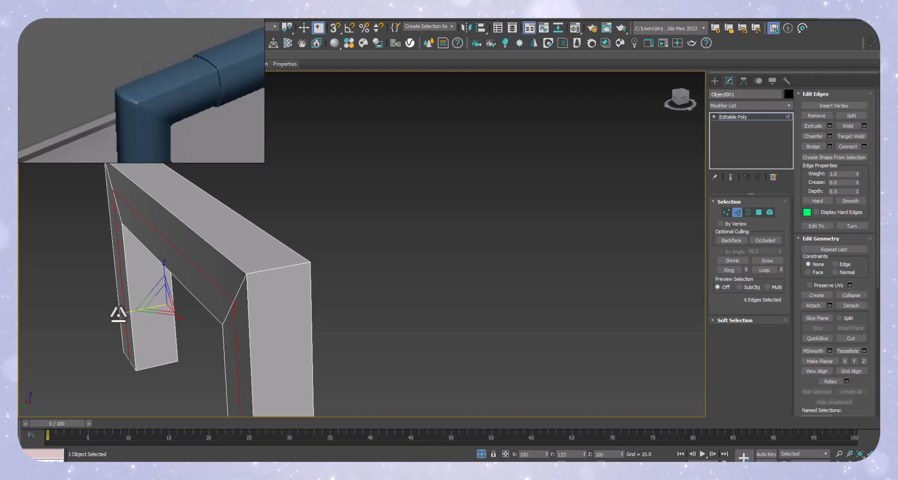
middle_click_drag(191, 300, 236, 261, "alt")
scroll(229, 283, "up", 5)
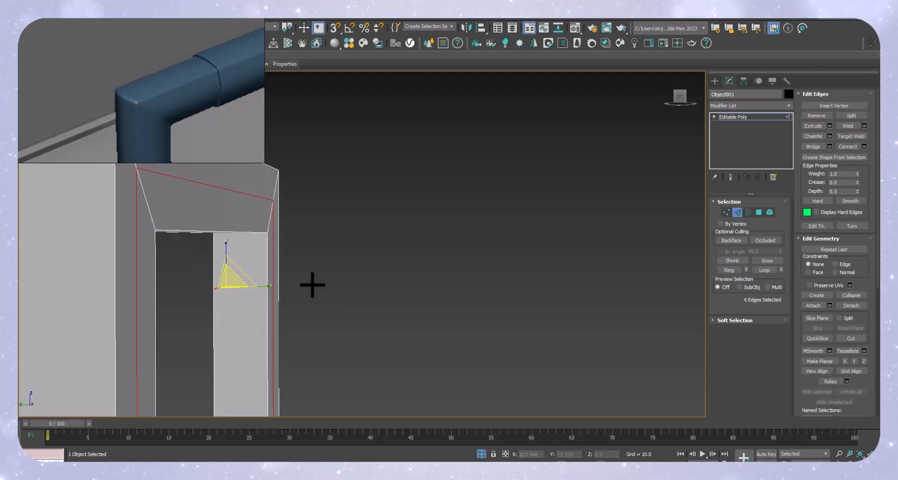
scroll(327, 284, "down", 8)
middle_click_drag(348, 283, 320, 325, "alt")
scroll(281, 273, "up", 5)
left_click_drag(336, 331, 381, 350)
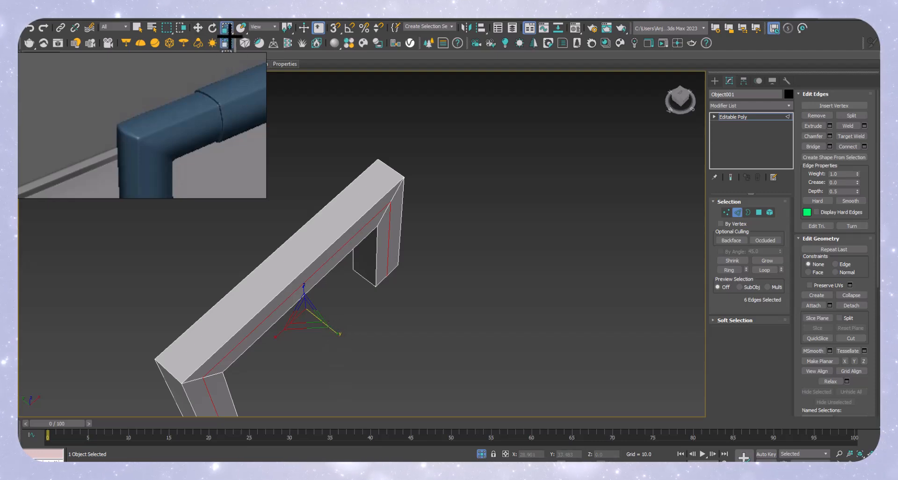
Extrude the centre edges of the front and back faces with a height of 0.5 and a width of 3.0.
middle_click_drag(390, 294, 392, 290)
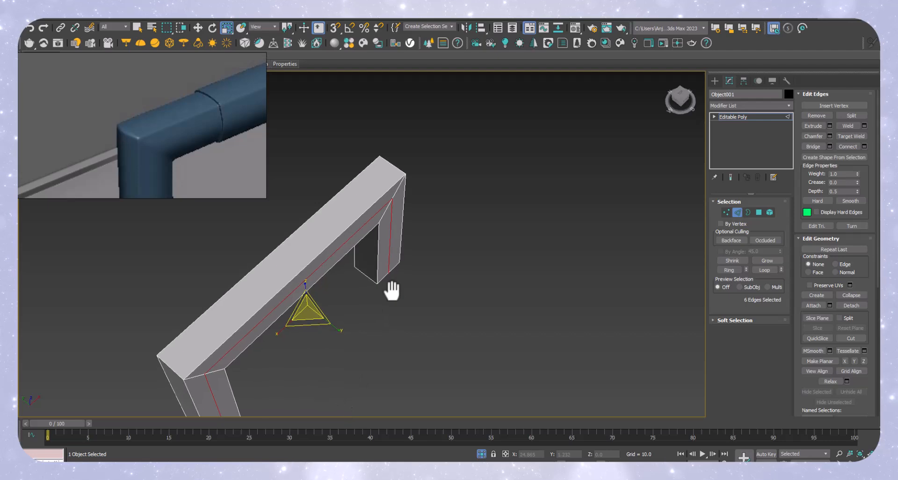
key("shift+e")
middle_click_drag(182, 307, 176, 257, "alt")
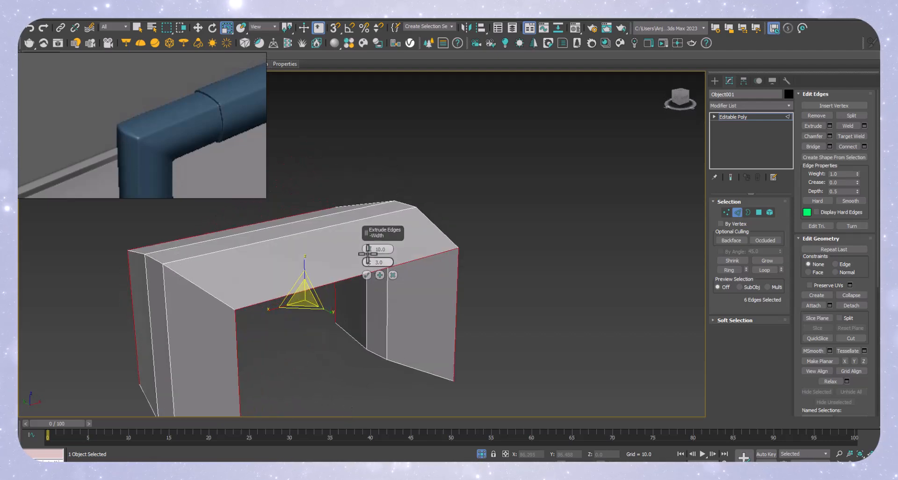
left_click_drag(369, 255, 364, 288)
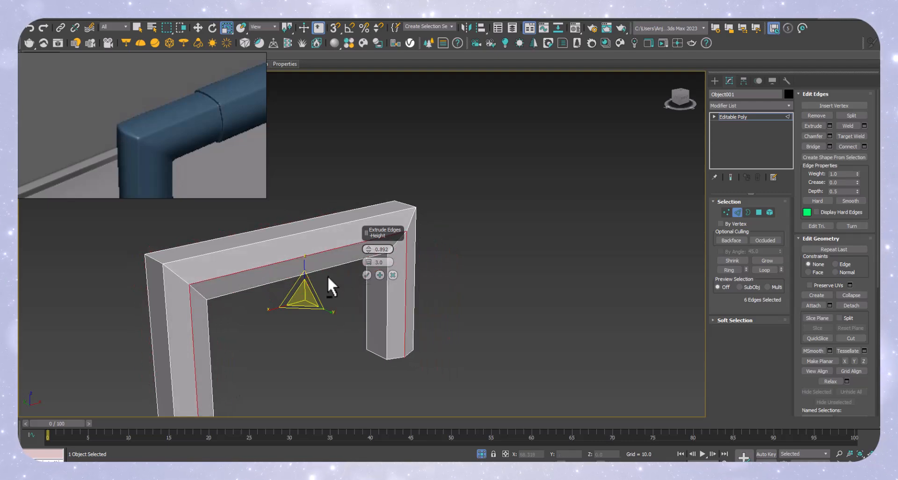
scroll(235, 310, "up", 3)
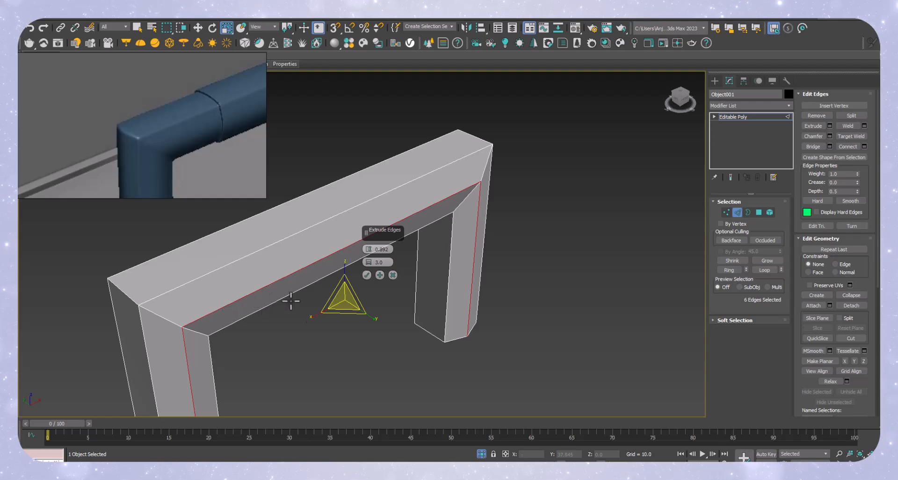
left_click(392, 250)
type(".")
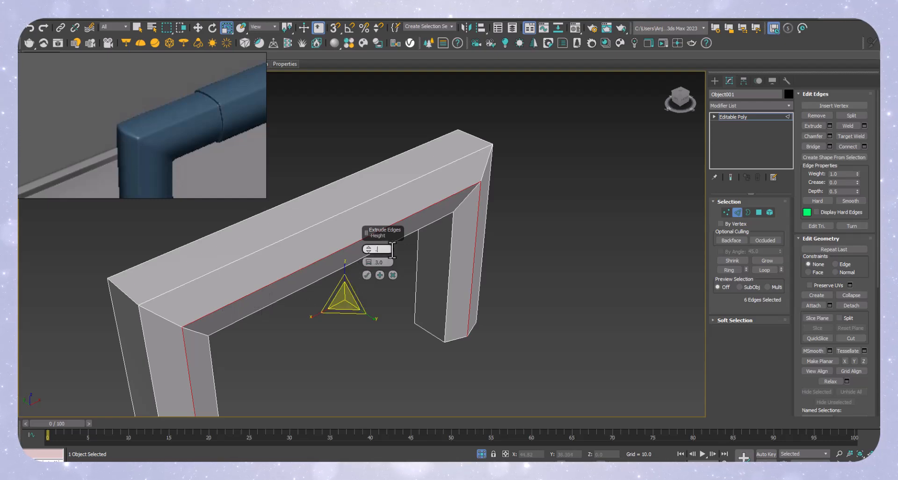
type("5")
middle_click_drag(201, 271, 337, 262, "alt")
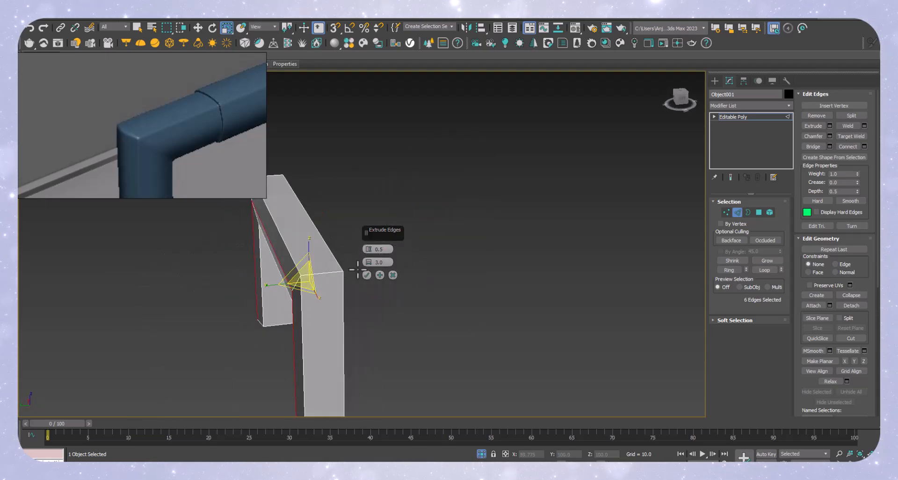
Connect the ring of edges across the handle's outer faces to add a centre line along the top and posts.
left_click(325, 271)
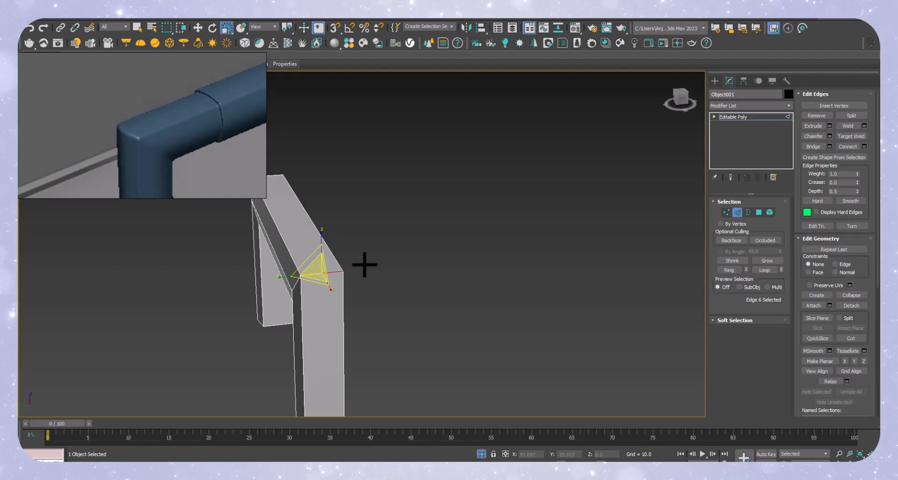
key("alt+r")
key("ctrl+shift+e")
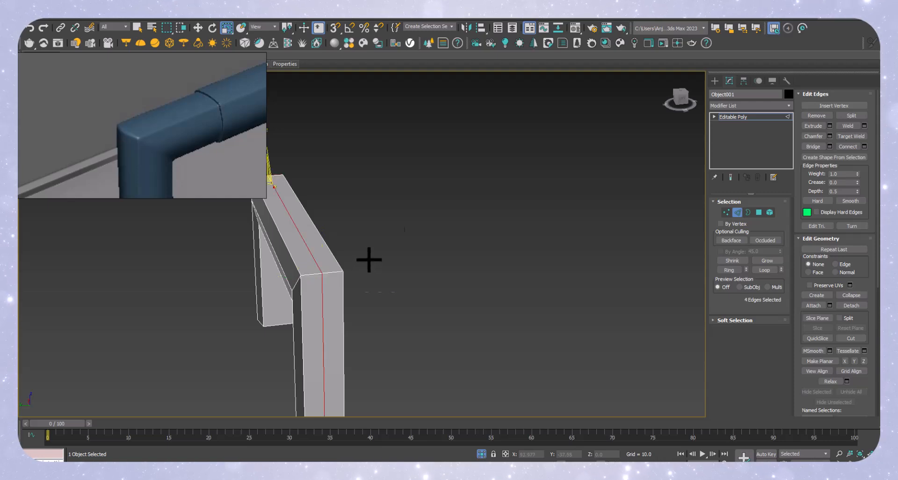
left_click(366, 288)
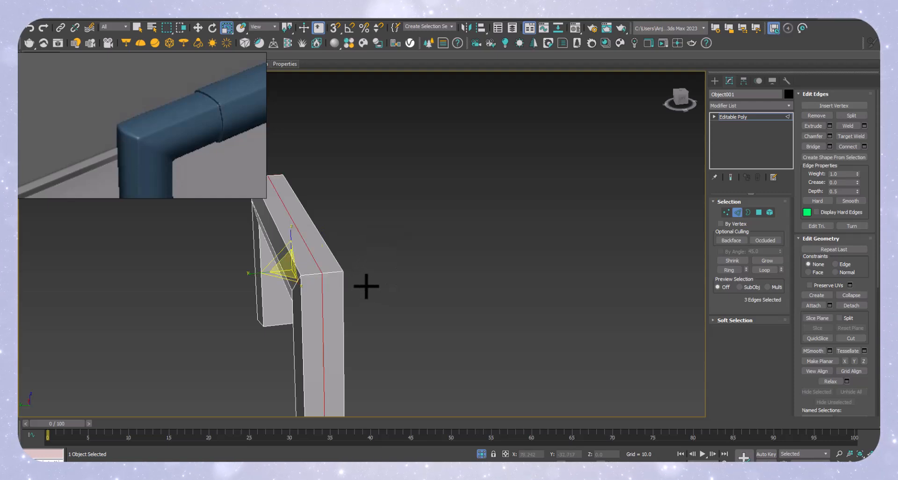
Extrude the centre edges of the handle's outer faces with a height of 0.5 and a width of 3.0.
key("shift+e")
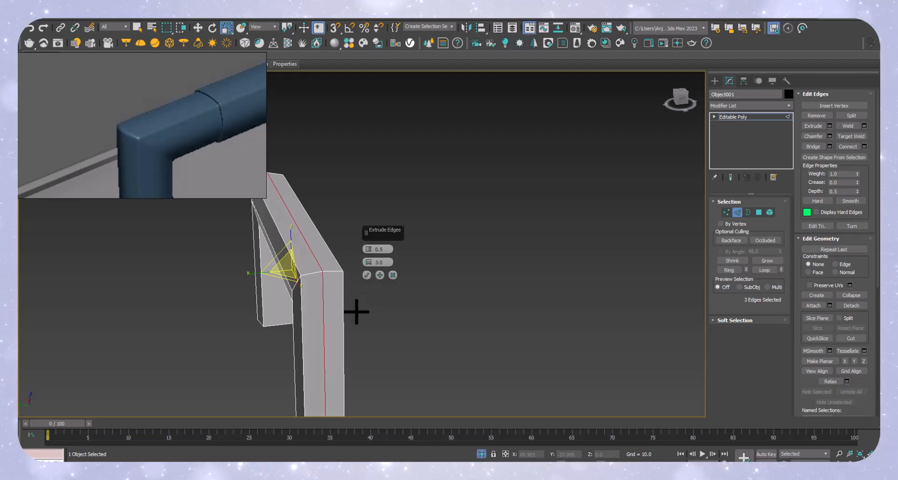
middle_click_drag(325, 277, 294, 256, "alt")
left_click(366, 275)
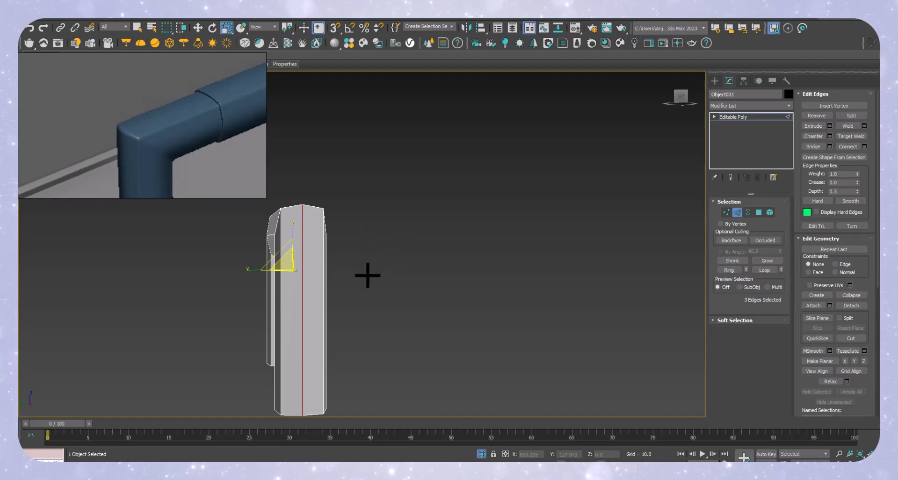
middle_click_drag(355, 260, 394, 272, "alt")
middle_click_drag(276, 226, 227, 250, "alt")
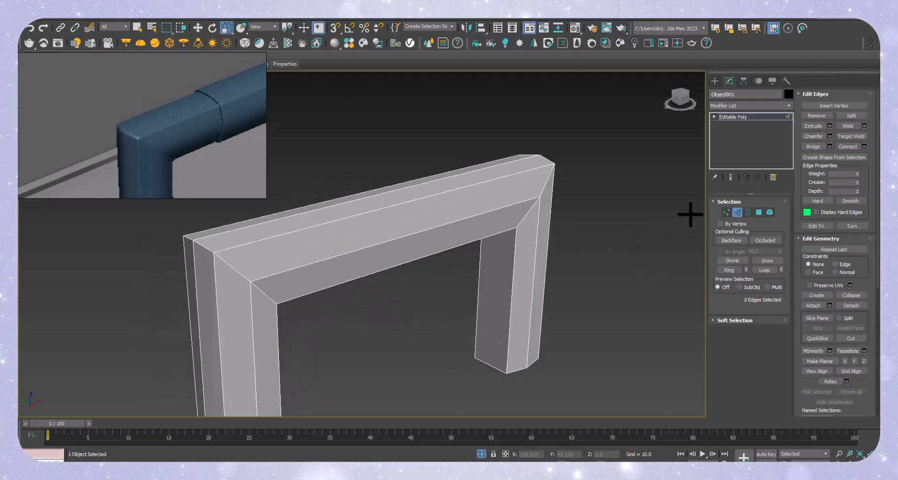
Chamfer the handle's four lengthwise corner edge loops along the crossbar and posts by 0.62 with 2 segments.
double_click(331, 223)
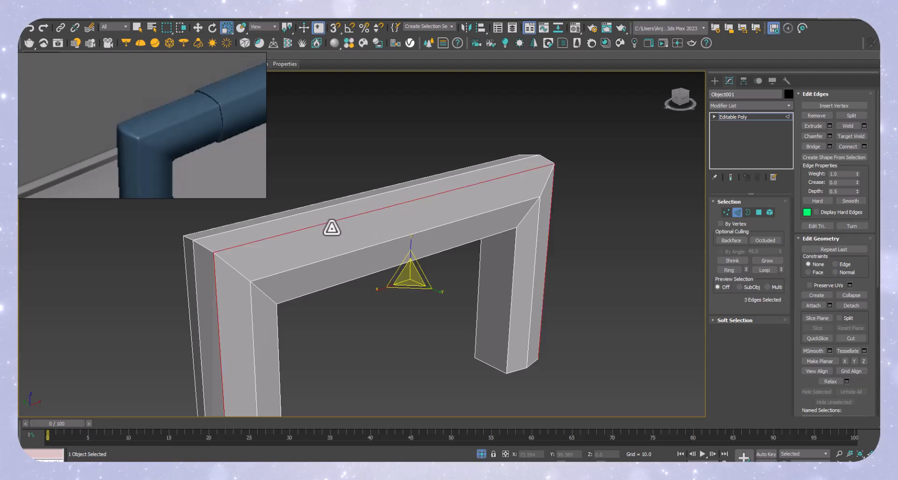
double_click(287, 295, "ctrl")
middle_click_drag(217, 251, 384, 298, "alt")
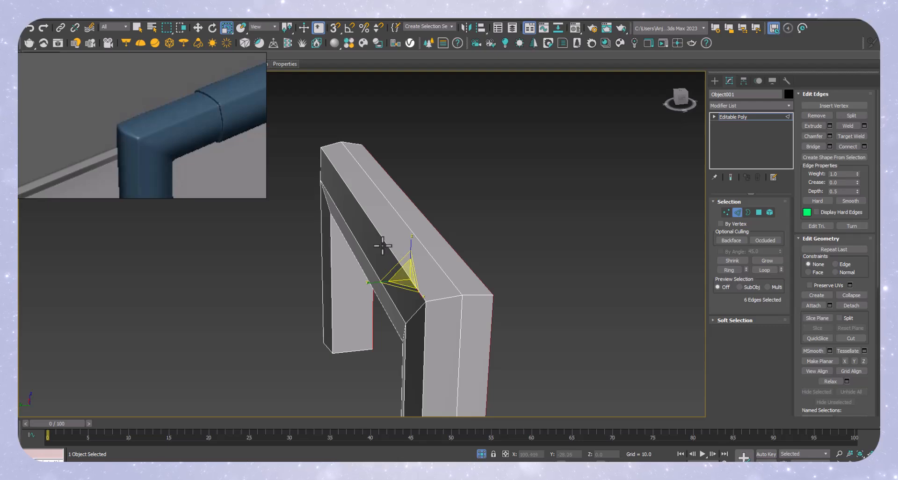
double_click(384, 240, "ctrl")
middle_click_drag(397, 296, 432, 316, "alt")
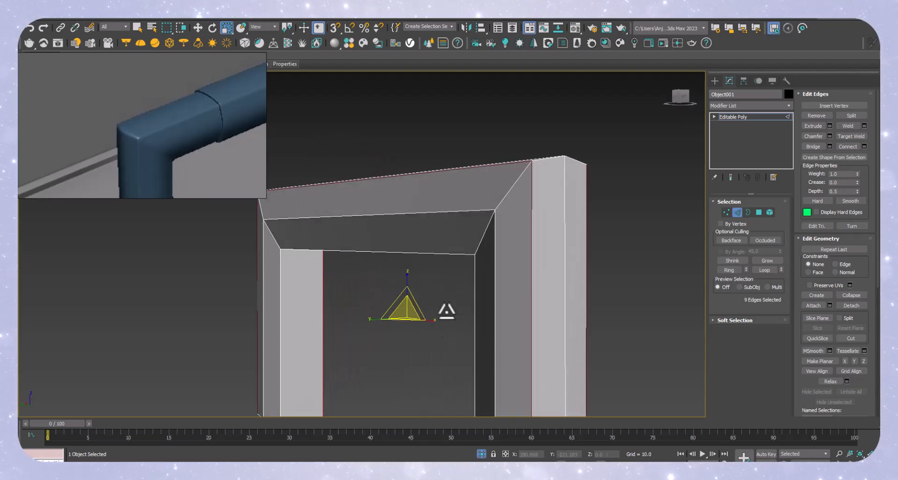
double_click(476, 286, "ctrl")
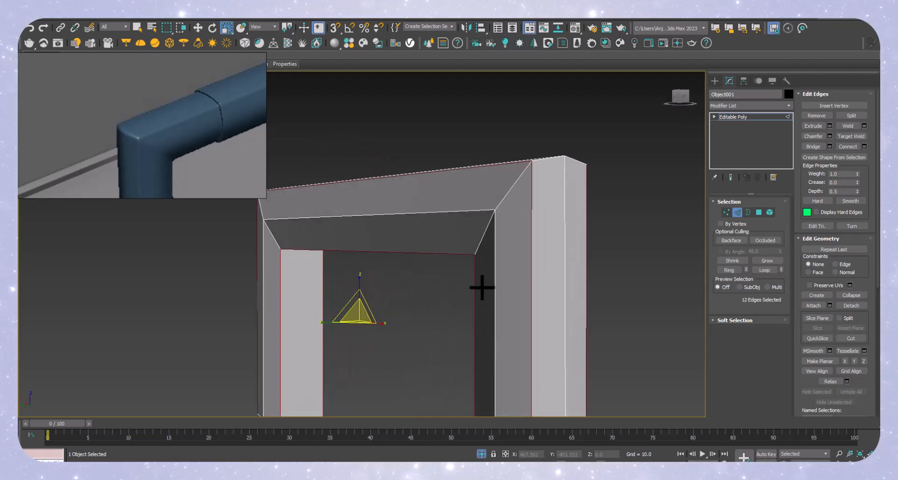
middle_click_drag(481, 286, 469, 280, "alt")
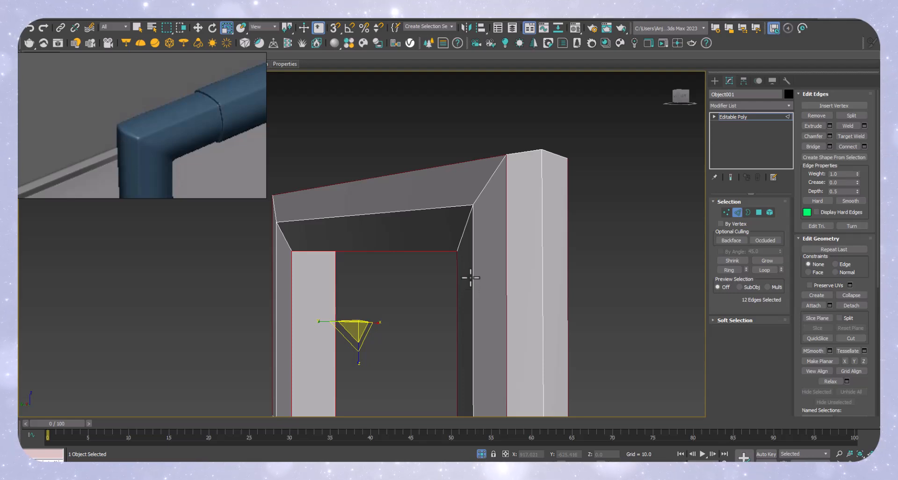
right_click(471, 278)
left_click(398, 320)
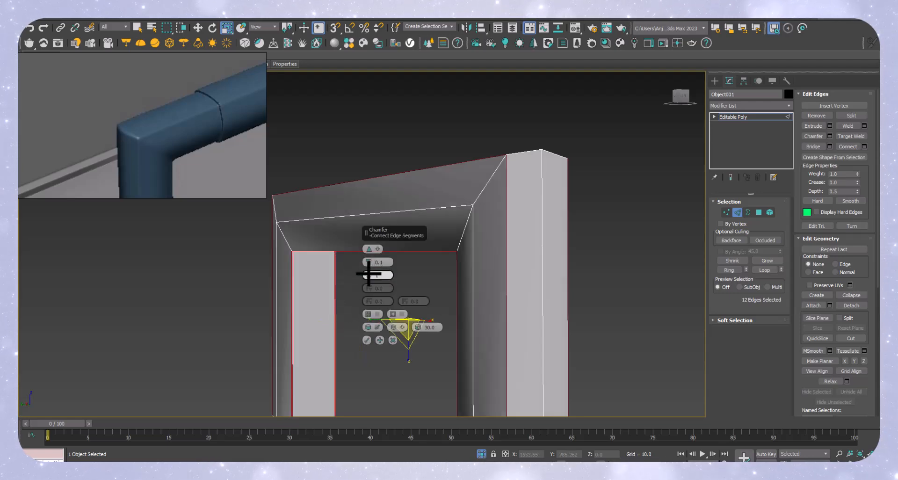
left_click_drag(369, 262, 371, 236)
middle_click_drag(323, 263, 362, 237, "alt")
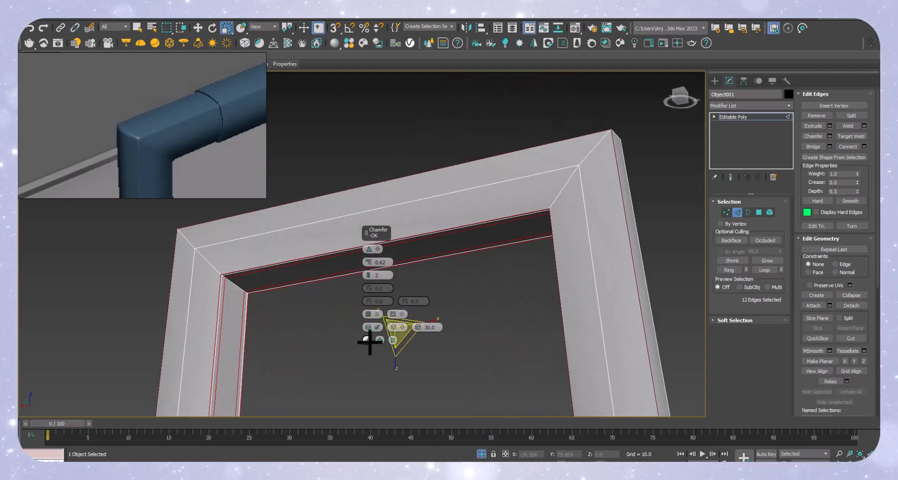
left_click(368, 341)
Chamfer the mitre edge loops at both corners of the handle with an amount of 0.5.
scroll(308, 241, "down", 6)
left_click(521, 223)
mouse_move(405, 267)
middle_mouse_down("alt")
mouse_move(400, 302)
mouse_move(357, 270)
mouse_move(374, 281)
mouse_move(412, 276)
middle_mouse_up("alt")
scroll(357, 270, "up", 2)
double_click(438, 205)
middle_click_drag(230, 216, 420, 268)
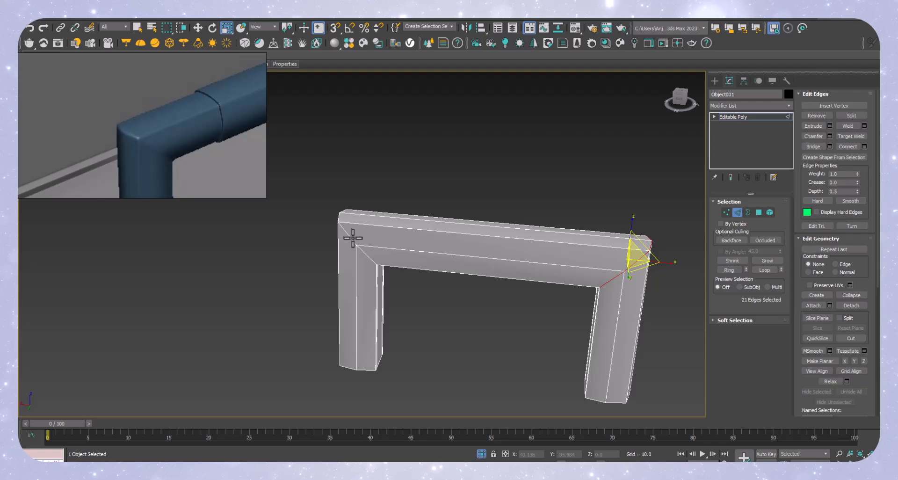
double_click(353, 236, "ctrl")
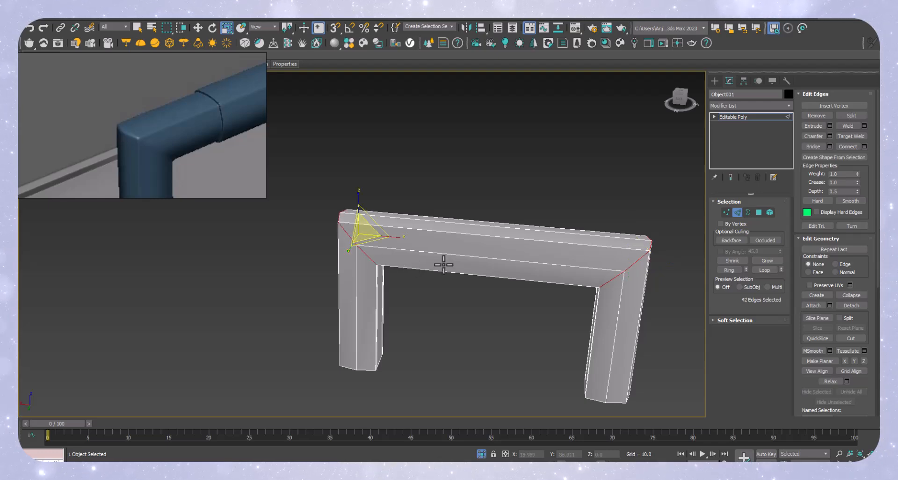
key("ctrl+shift+c")
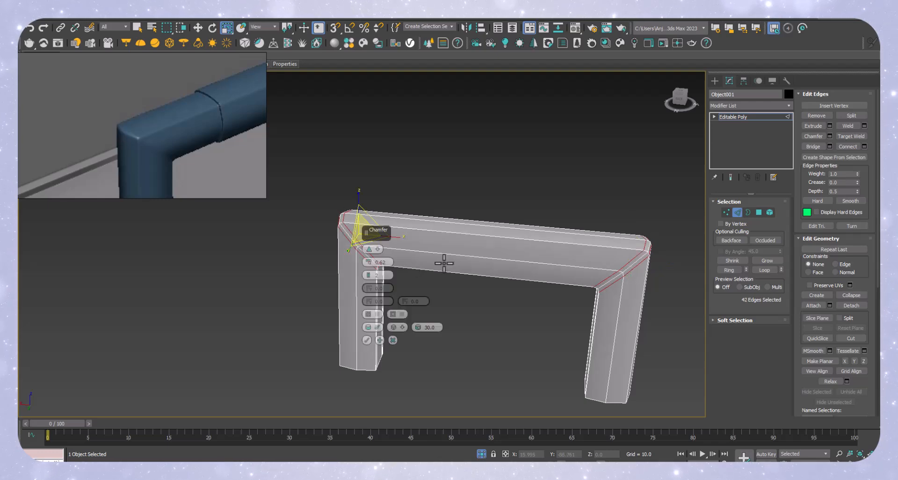
right_click(368, 269)
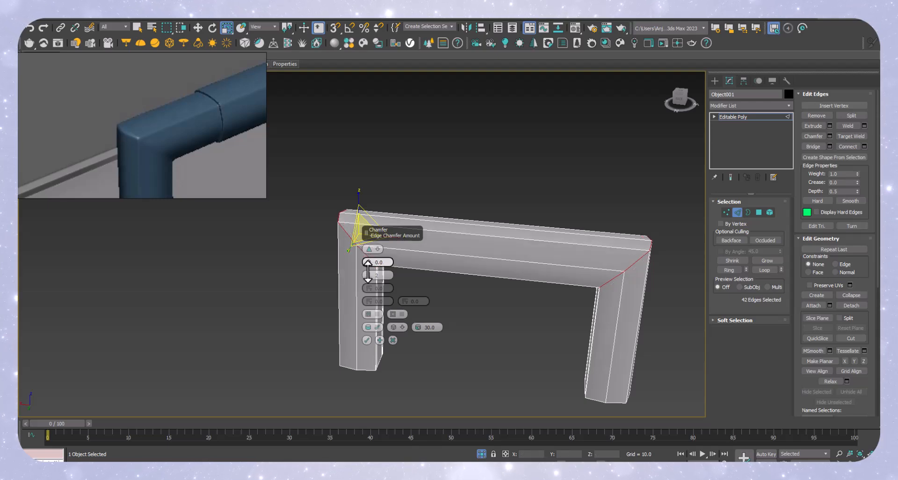
left_click_drag(369, 258, 372, 225)
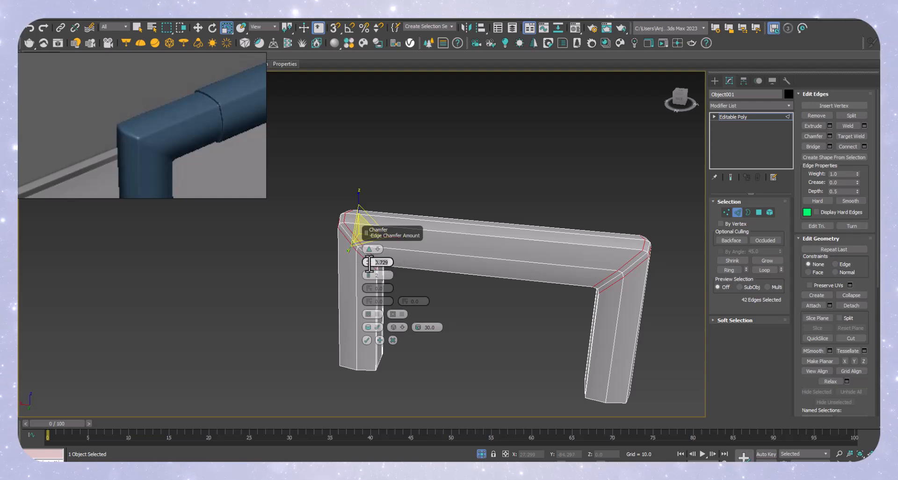
type("5")
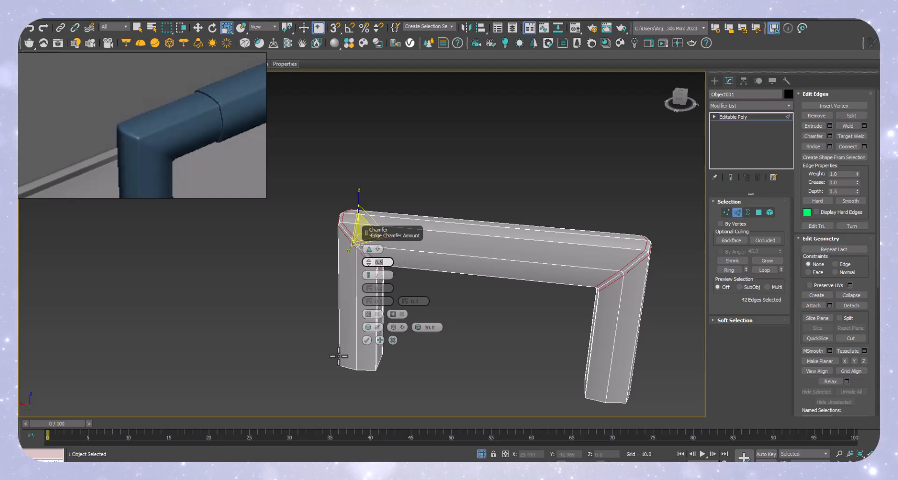
left_click(368, 340)
Apply TurboSmooth to the handle to preview its smoothed shape, and delete the modifier.
middle_click_drag(463, 283, 419, 275)
key("ctrl+t")
left_click(641, 332)
left_click(515, 237)
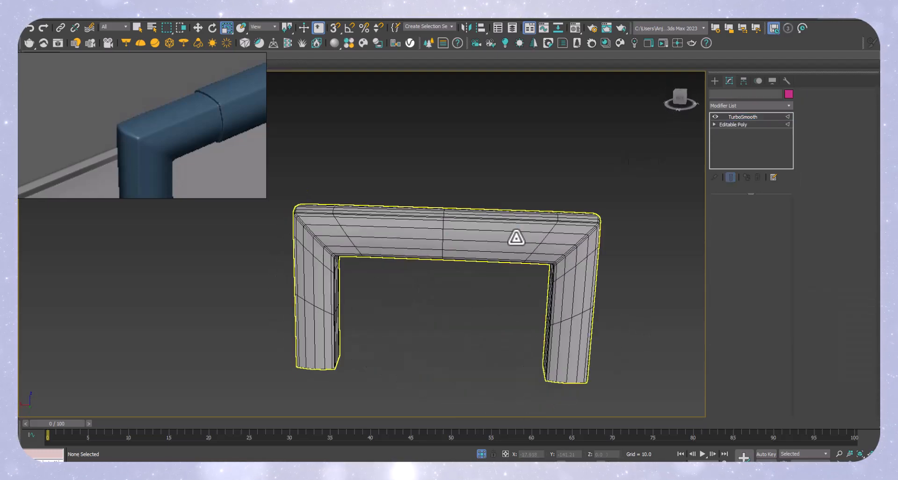
right_click(744, 117)
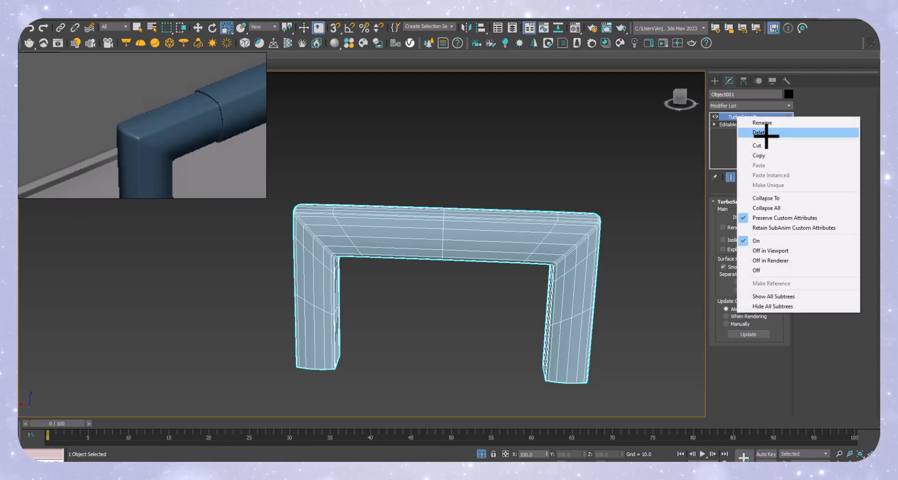
left_click(759, 133)
Connect the ring of lengthwise crossbar edges with 1 segment to add a loop around its middle.
key("2")
middle_click_drag(466, 259, 461, 266, "alt")
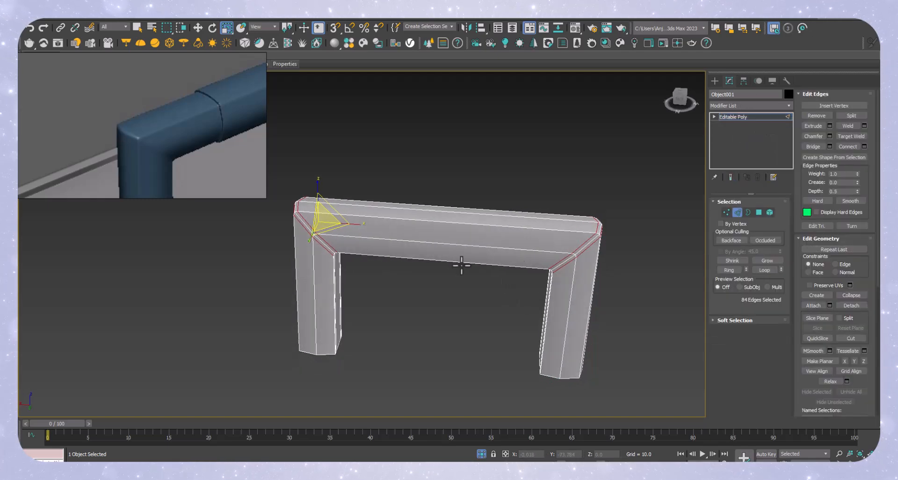
left_click_drag(478, 331, 479, 330)
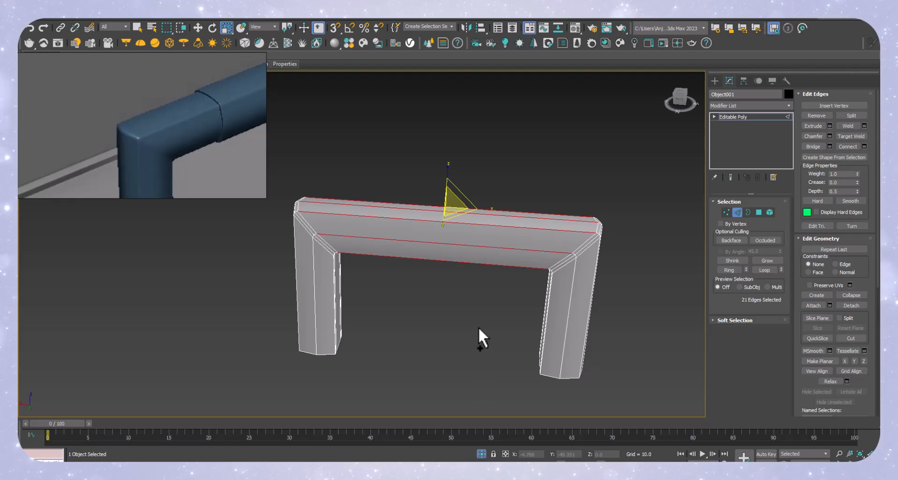
key("ctrl+shift+e")
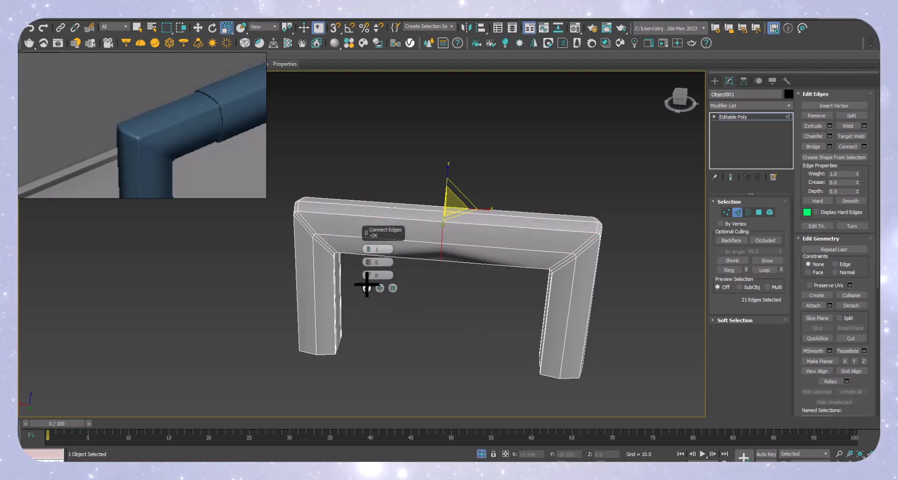
left_click(367, 287)
Chamfer the crossbar's middle edge loop by 4.512 with 0 segments, splitting it into two spaced loops.
middle_click_drag(456, 280, 430, 226, "alt")
scroll(492, 245, "up", 5)
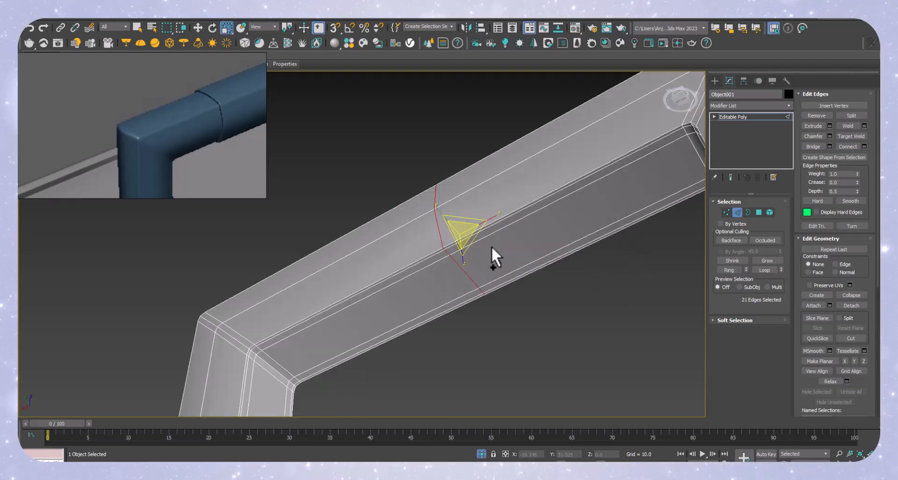
key("ctrl+shift+c")
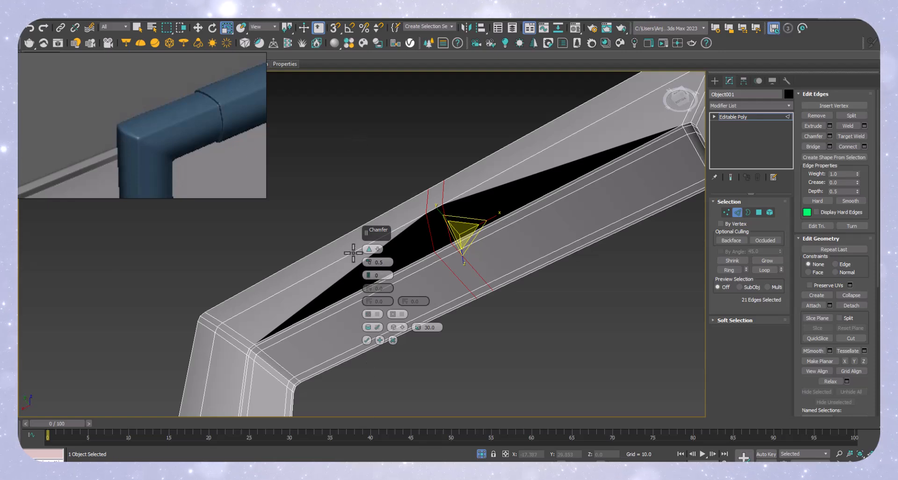
mouse_move(437, 192)
middle_mouse_down("alt")
mouse_move(391, 175)
mouse_move(414, 199)
mouse_move(419, 234)
mouse_move(419, 190)
middle_mouse_up("alt")
left_click_drag(367, 260, 370, 242)
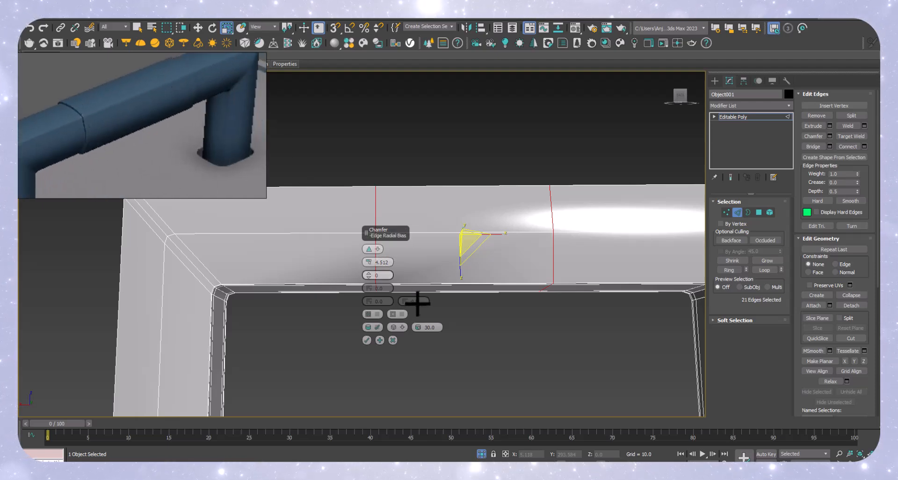
scroll(266, 306, "down", 3)
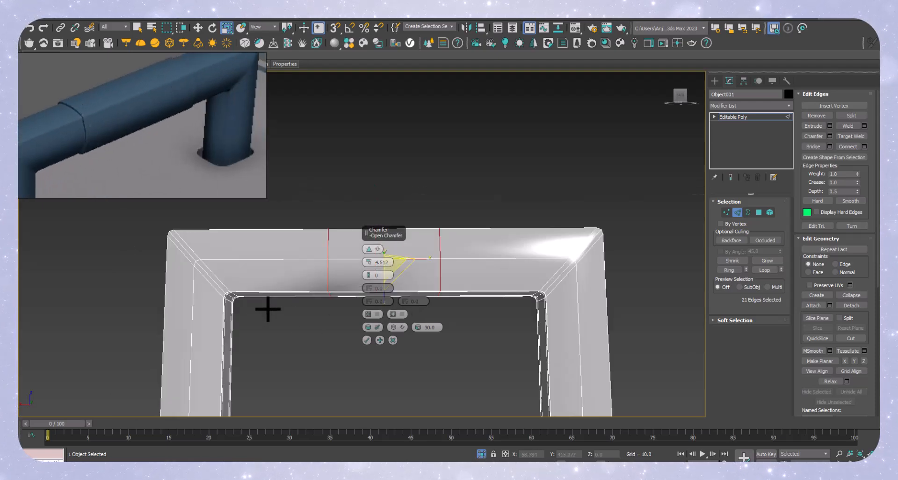
left_click(369, 339)
middle_click_drag(407, 286, 727, 267, "alt")
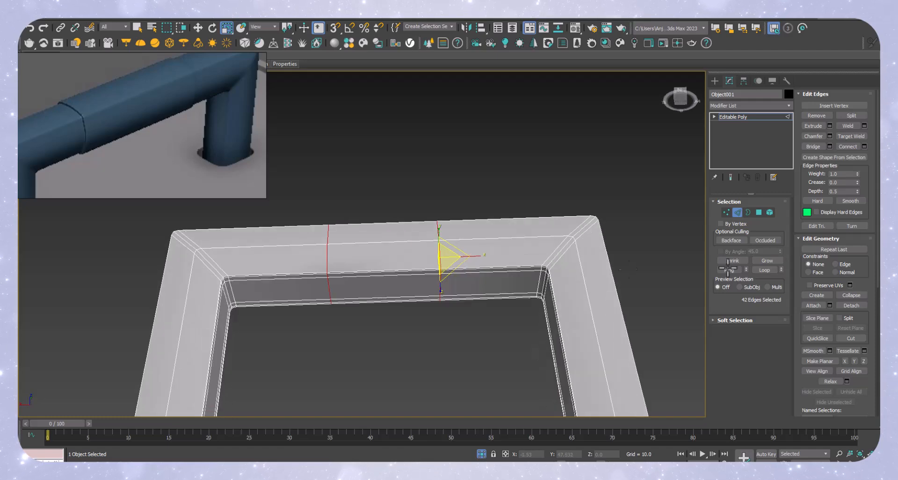
Extrude the polygon band around the middle of the crossbar along local normals by 0.5 to form a raised sleeve.
left_click(761, 214)
left_click_drag(374, 195, 367, 379)
middle_click_drag(366, 379, 419, 354, "alt")
key("w")
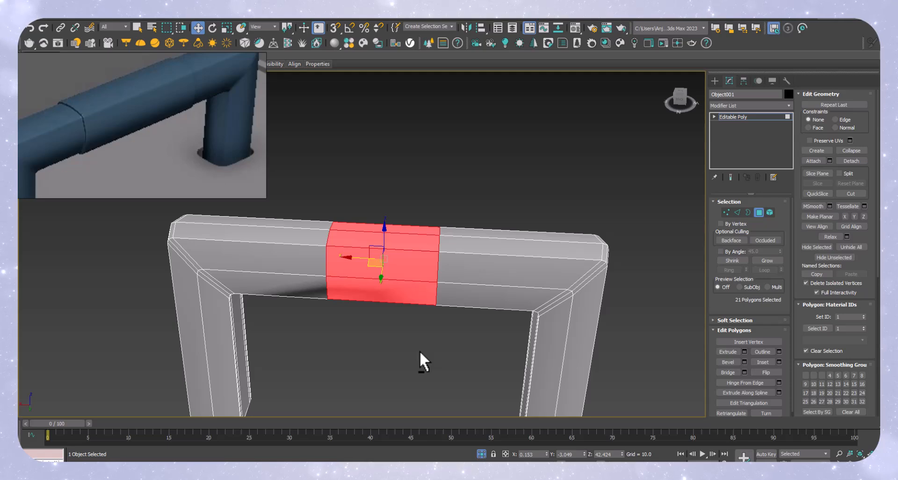
key("shift+e")
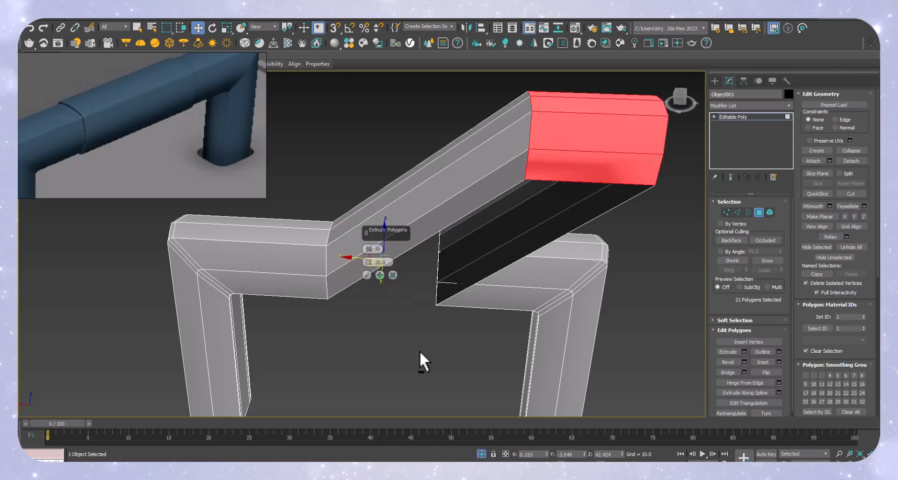
left_click(378, 249)
left_click(394, 263)
scroll(475, 282, "down", 5)
middle_click_drag(531, 287, 421, 281, "alt")
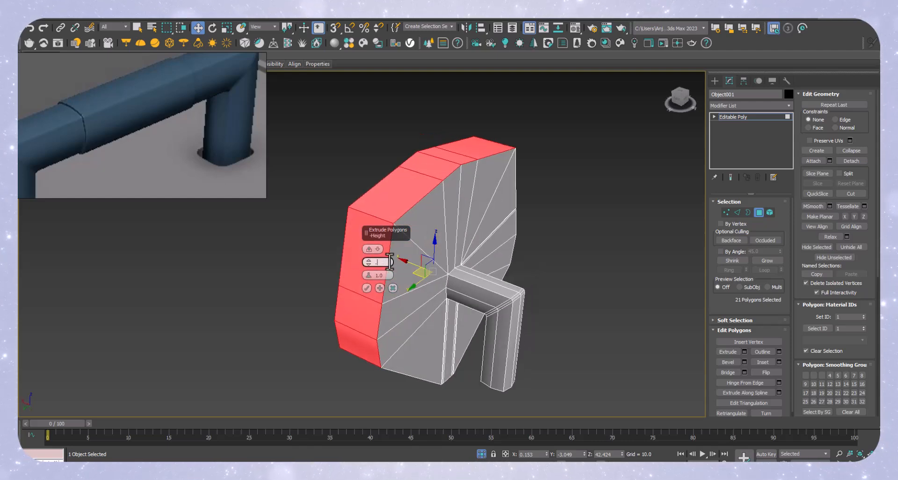
key("Return")
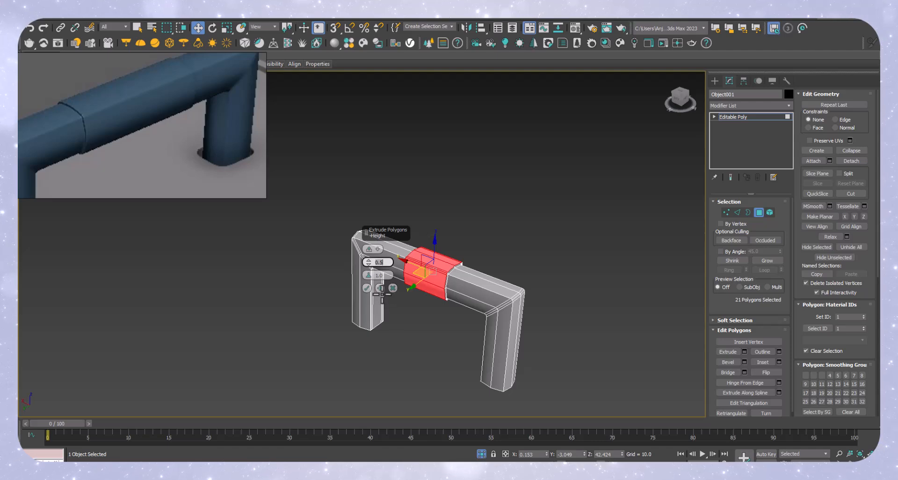
scroll(487, 260, "up", 10)
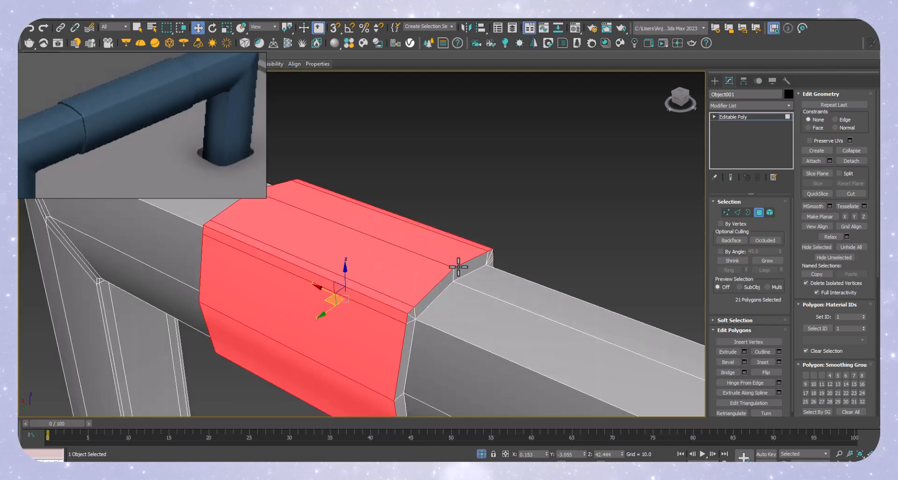
left_click(560, 194)
Examine the corner geometry at the ends of the raised sleeve.
scroll(405, 358, "up", 3)
middle_click_drag(433, 313, 369, 320)
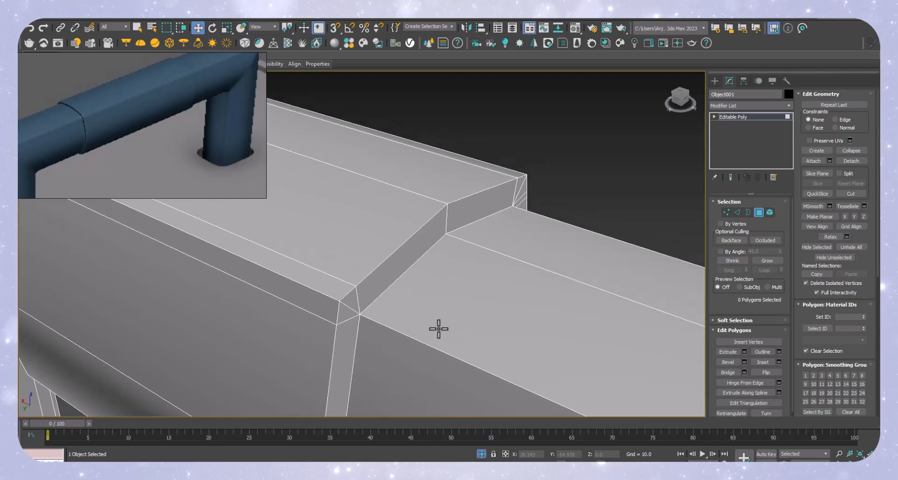
scroll(350, 304, "down", 4)
middle_click_drag(353, 302, 503, 314)
scroll(489, 313, "up", 5)
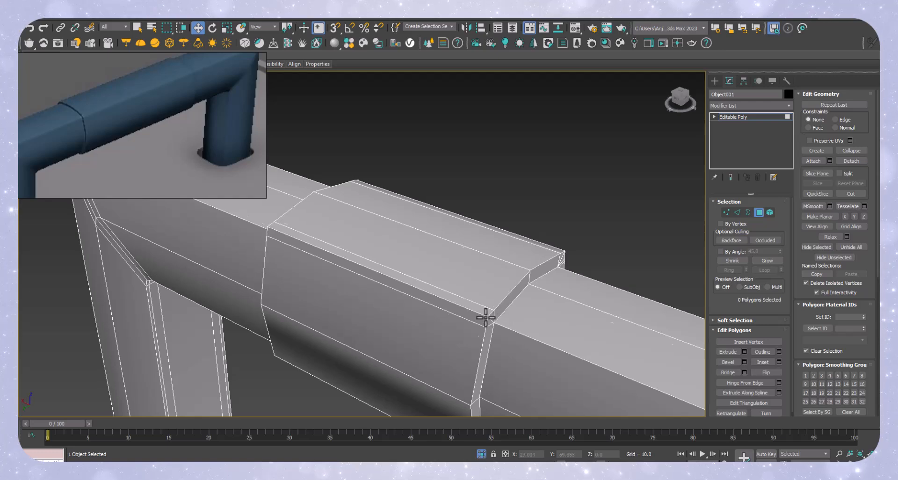
scroll(461, 311, "up", 2)
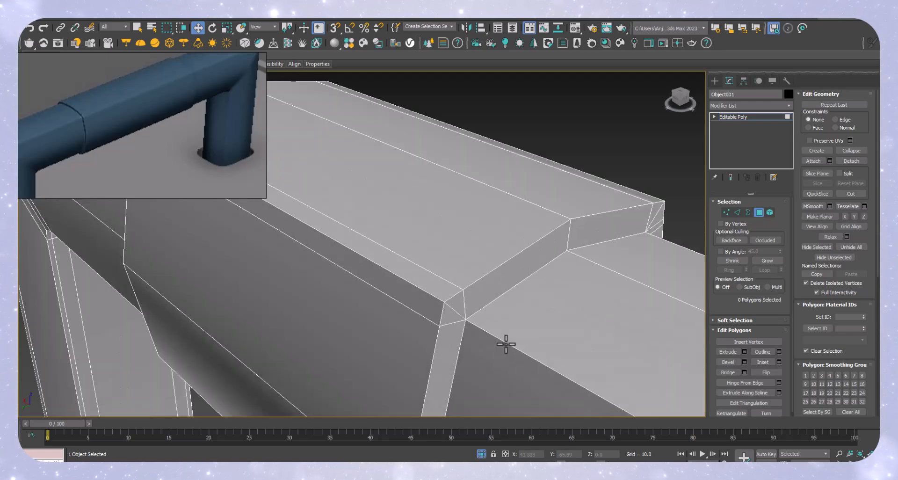
scroll(467, 313, "down", 5)
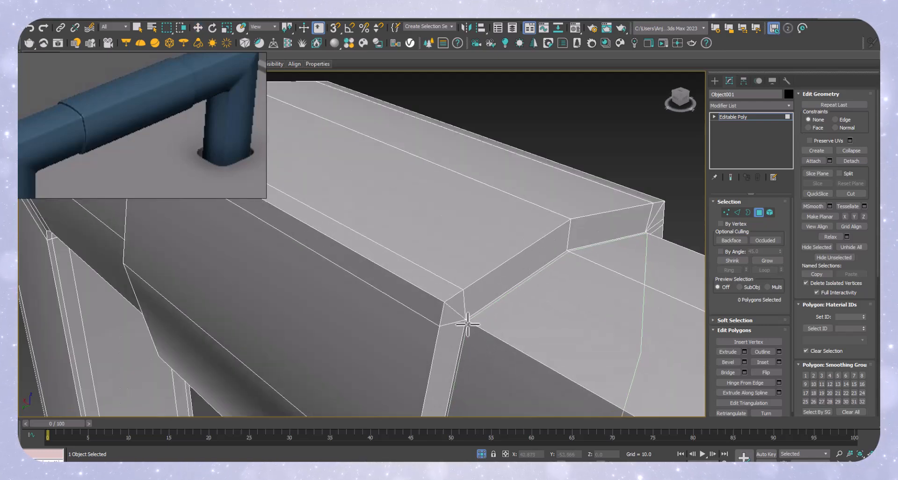
scroll(538, 335, "down", 2)
scroll(525, 341, "up", 6)
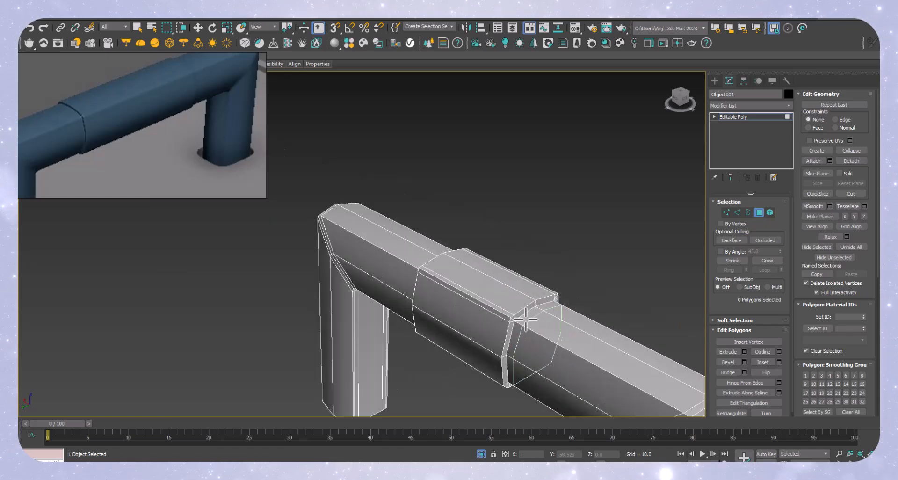
scroll(494, 329, "down", 3)
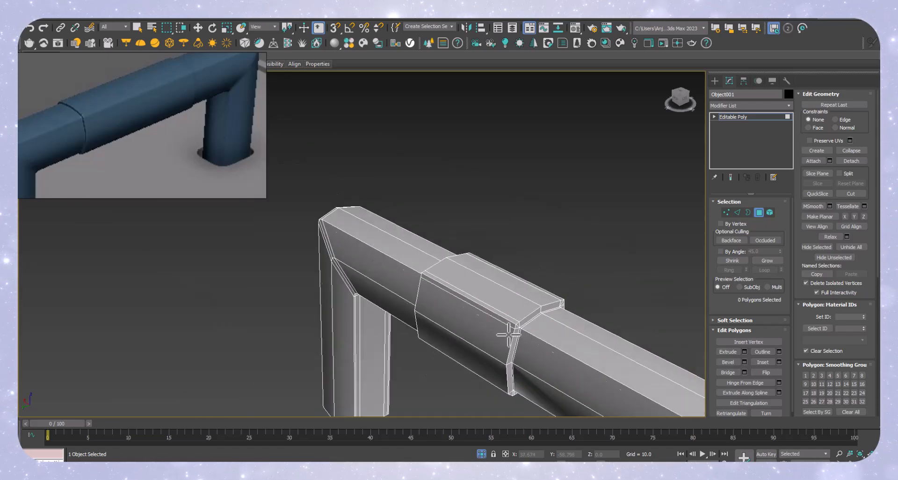
scroll(405, 290, "up", 5)
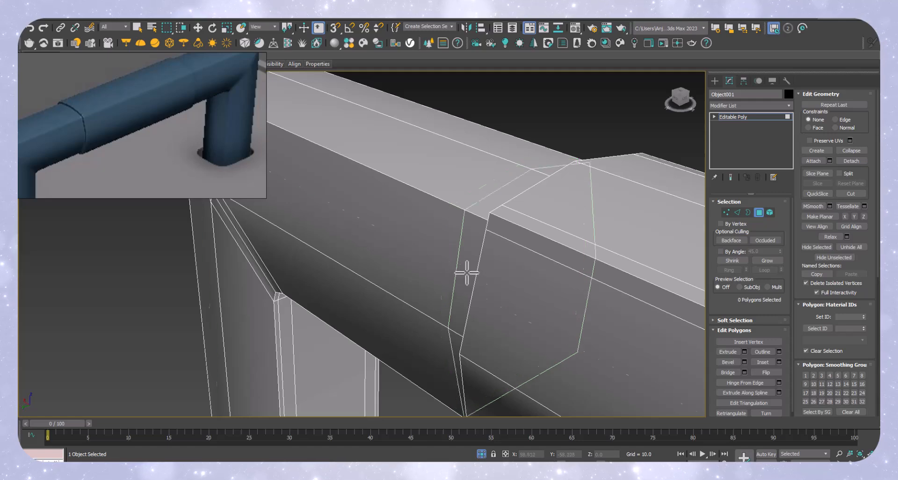
scroll(462, 274, "down", 3)
scroll(658, 326, "up", 5)
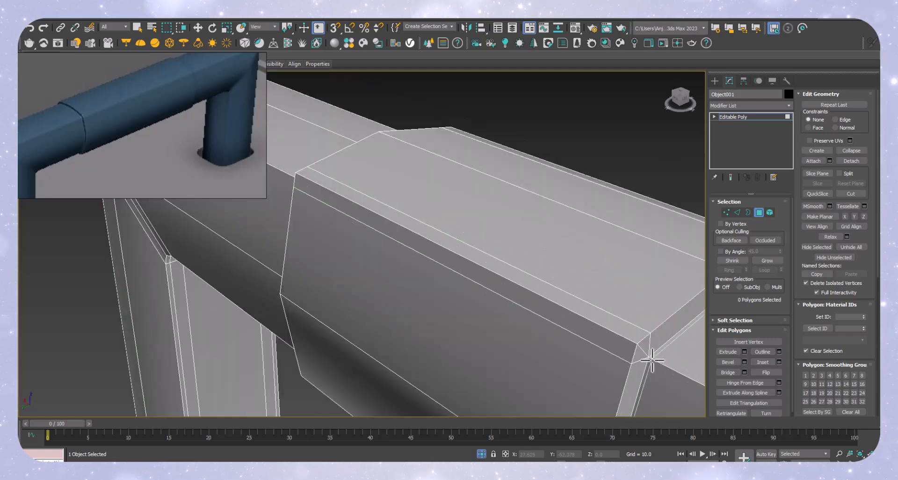
scroll(521, 317, "down", 3)
scroll(509, 321, "up", 5)
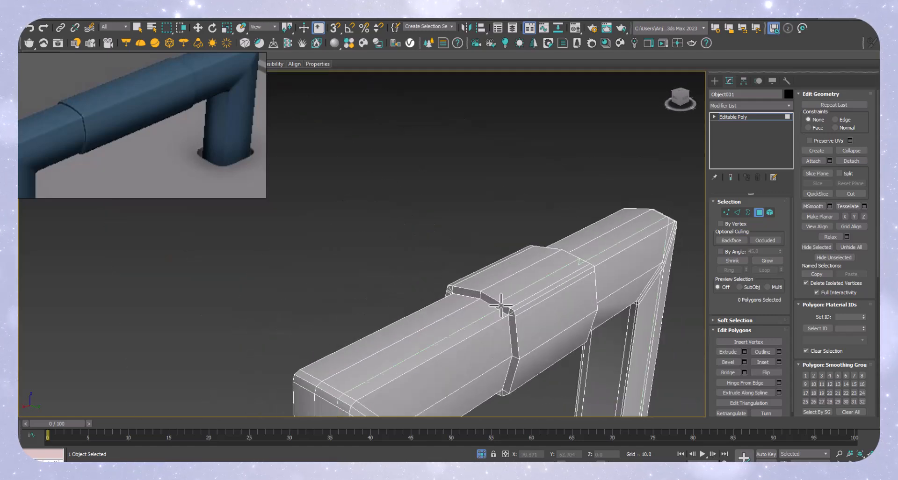
scroll(527, 321, "down", 3)
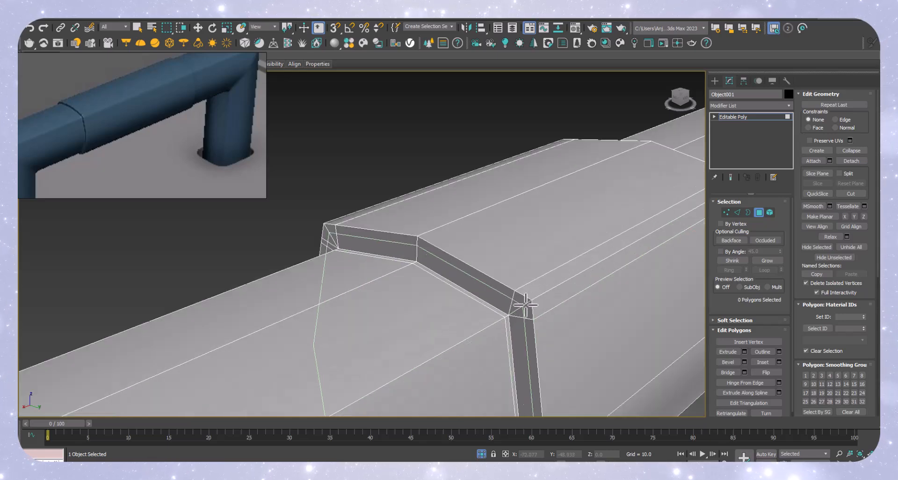
scroll(547, 332, "up", 2)
middle_click_drag(547, 332, 441, 317, "alt")
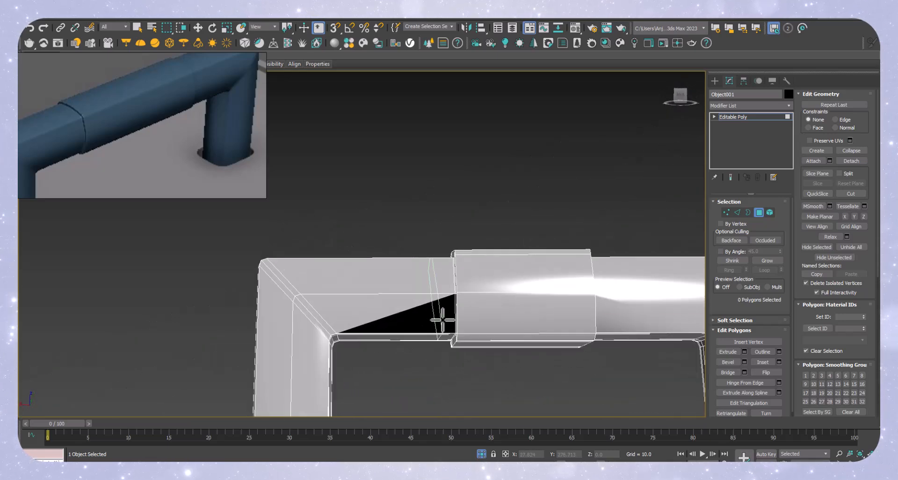
scroll(444, 319, "up", 3)
scroll(345, 310, "down", 4)
middle_click_drag(345, 310, 451, 344, "alt")
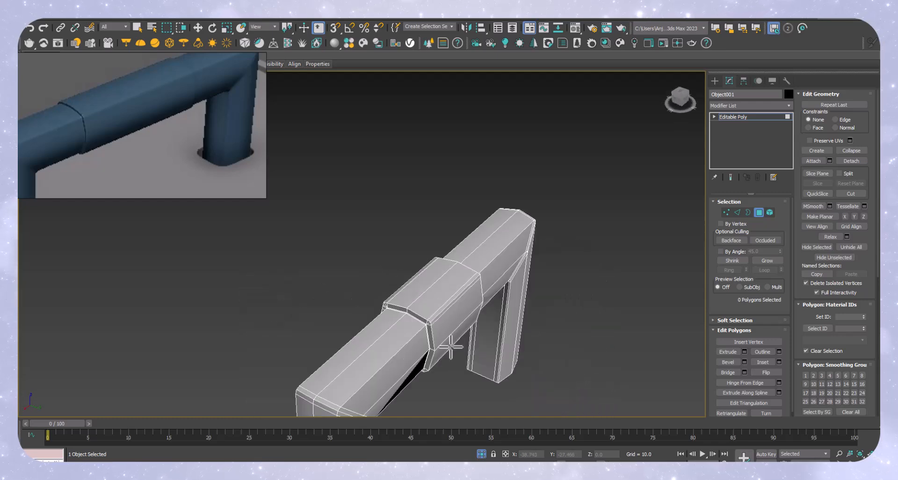
scroll(450, 326, "up", 2)
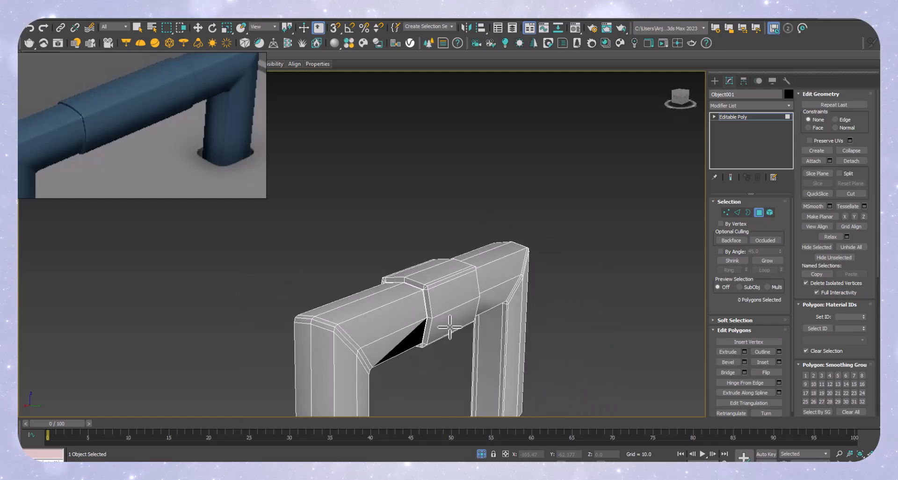
mouse_move(449, 327)
middle_mouse_down("alt")
mouse_move(435, 325)
mouse_move(451, 317)
mouse_move(435, 324)
middle_mouse_up("alt")
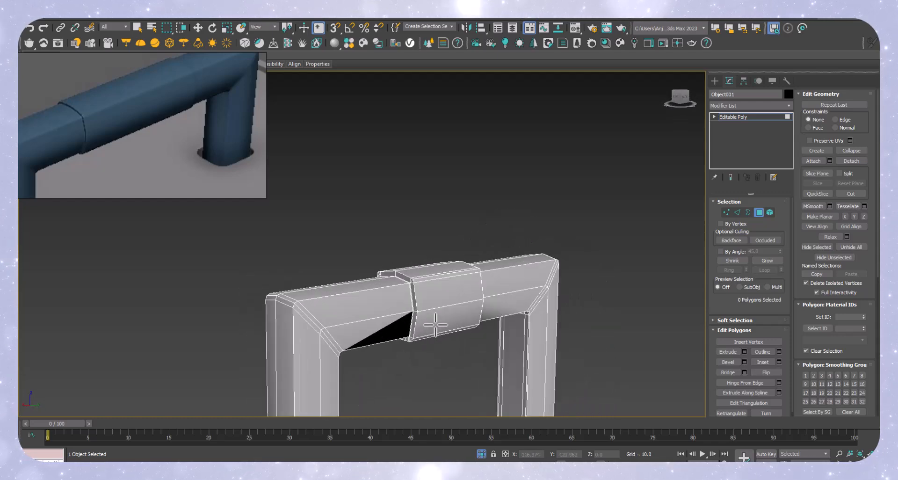
scroll(470, 341, "up", 2)
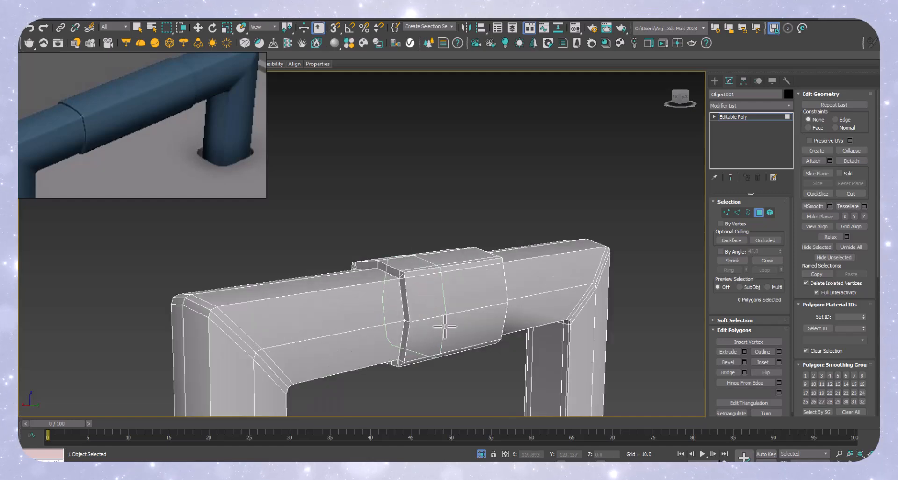
right_click(438, 224)
Remove the two inner lengthwise edge loops along the underside of the crossbar and sleeve.
middle_click_drag(400, 336, 388, 289, "alt")
scroll(363, 321, "up", 2)
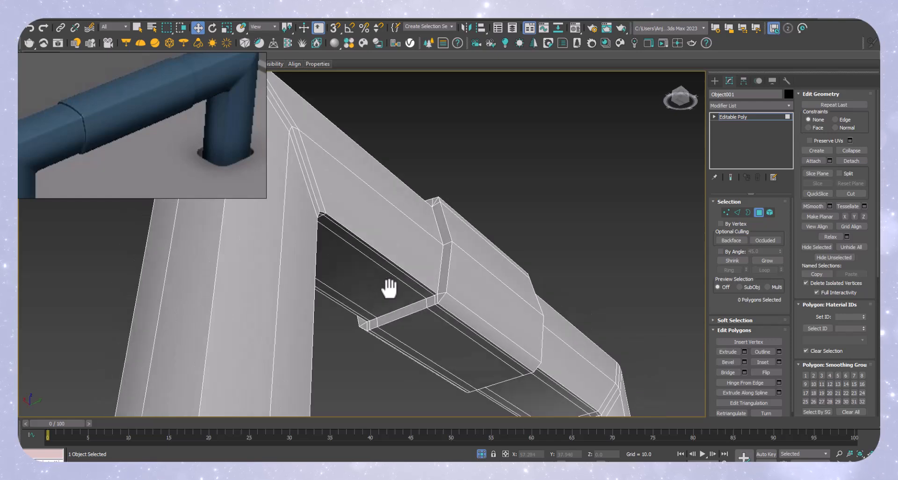
middle_click_drag(444, 314, 354, 307, "alt")
left_click(746, 213)
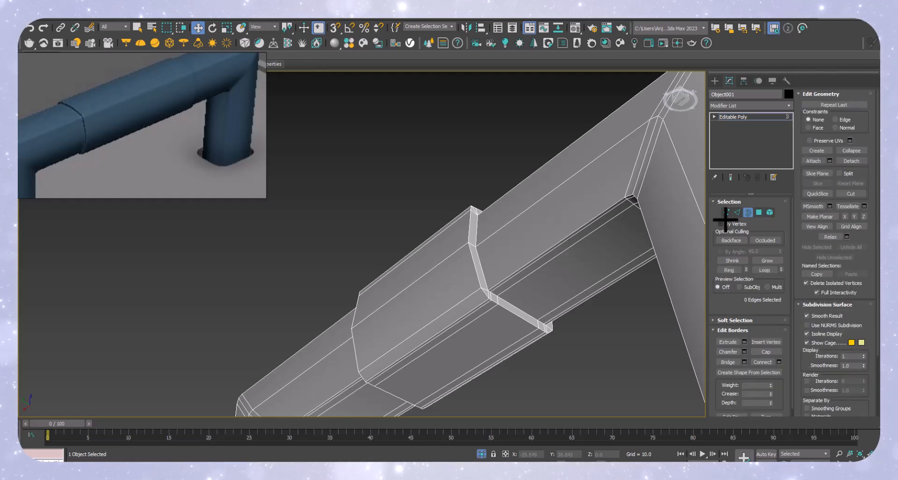
left_click(736, 212)
double_click(571, 247)
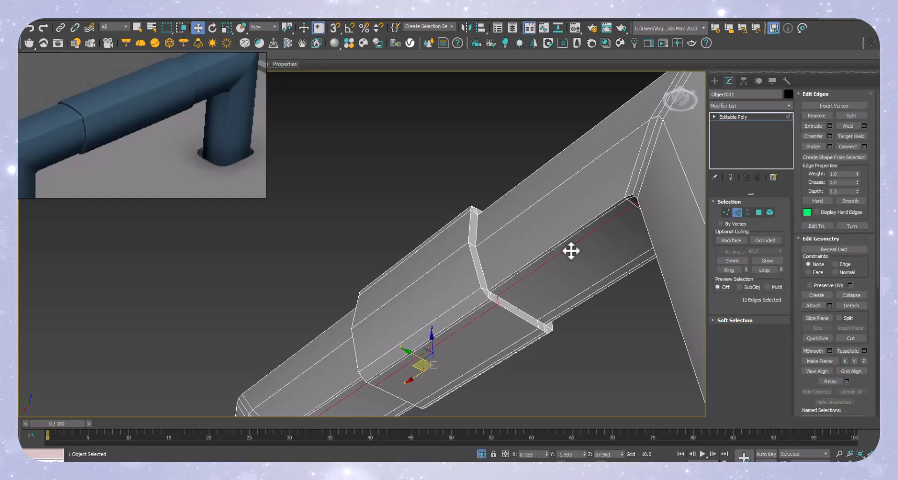
double_click(582, 293, "ctrl")
key("Delete")
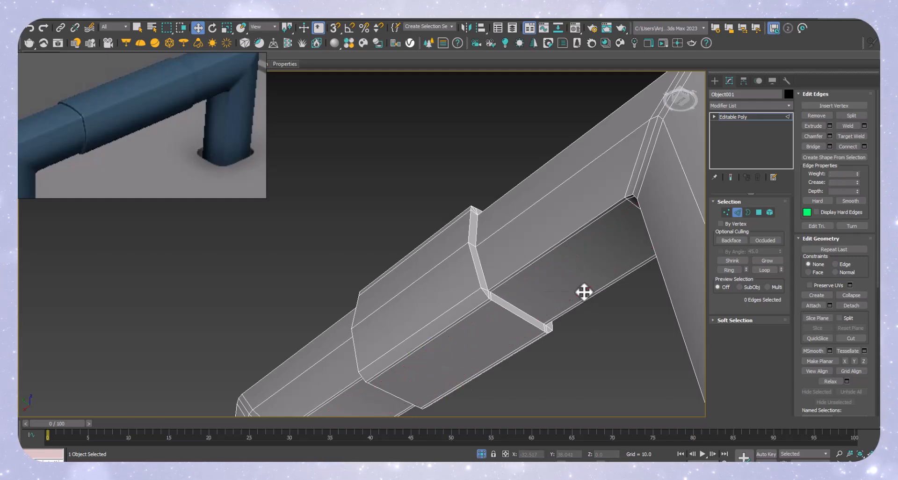
Remove the remaining pair of extra lengthwise loops beside the crossbar's lower corner edges.
scroll(584, 292, "down", 5)
scroll(490, 297, "up", 4)
scroll(489, 298, "up", 3)
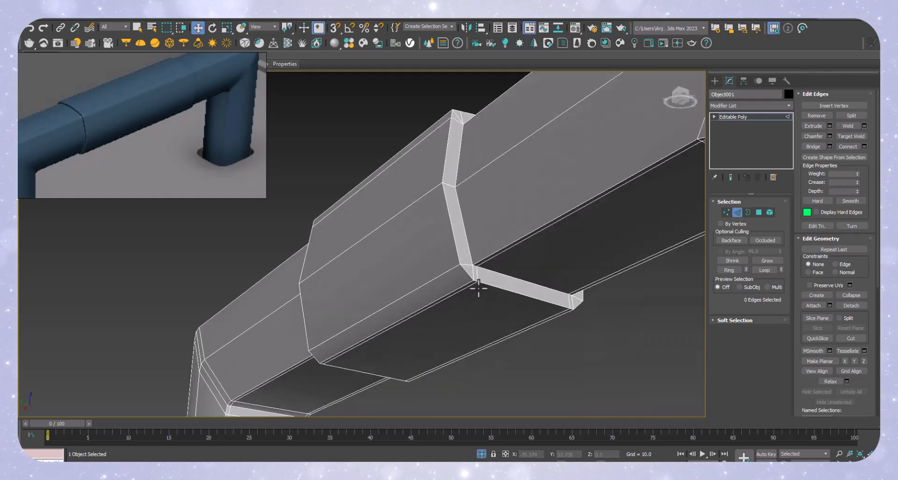
double_click(477, 282)
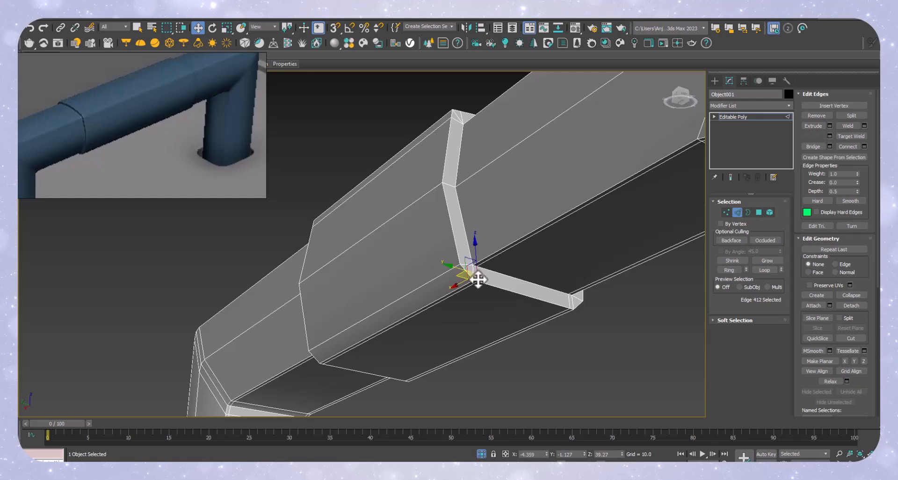
double_click(571, 304, "ctrl")
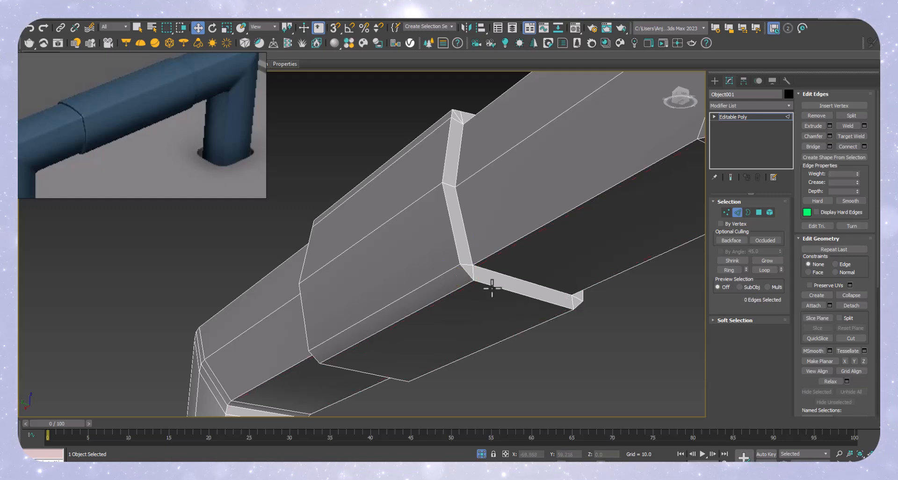
middle_click_drag(471, 282, 537, 328, "alt")
scroll(459, 226, "up", 5)
double_click(470, 235)
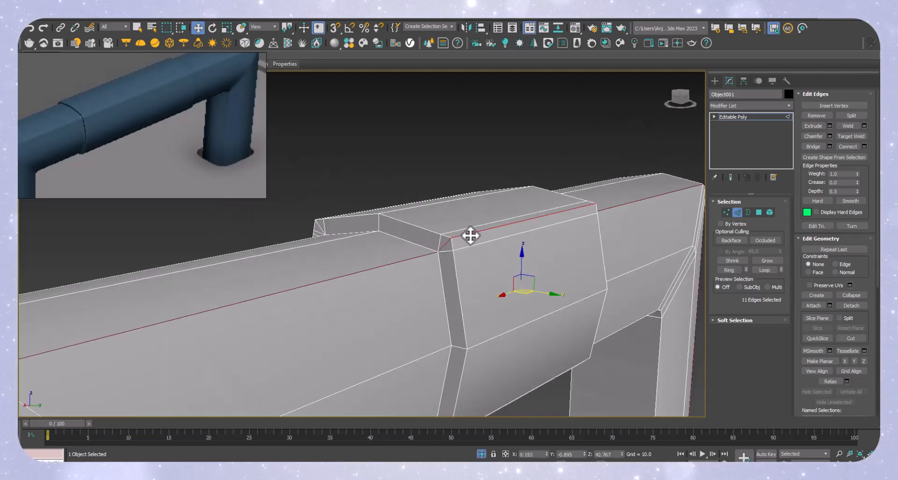
key("ctrl+z")
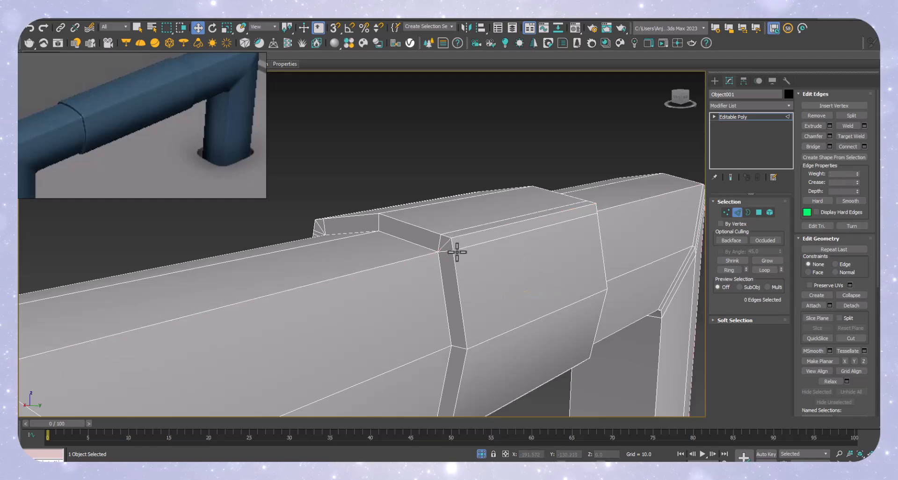
double_click(469, 235)
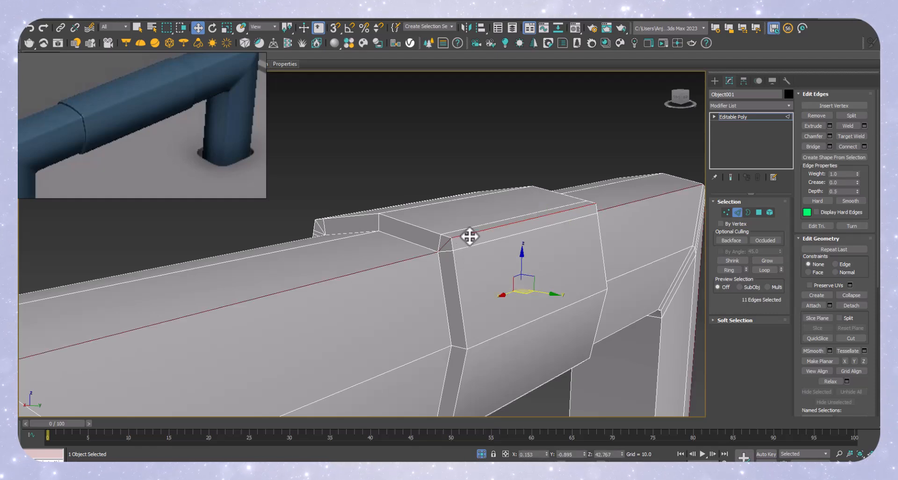
key("ctrl+z")
Remove the extra lengthwise edge loops along one upper corner of the crossbar and sleeve, leaving two loops on the sleeve corner.
scroll(462, 251, "down", 4)
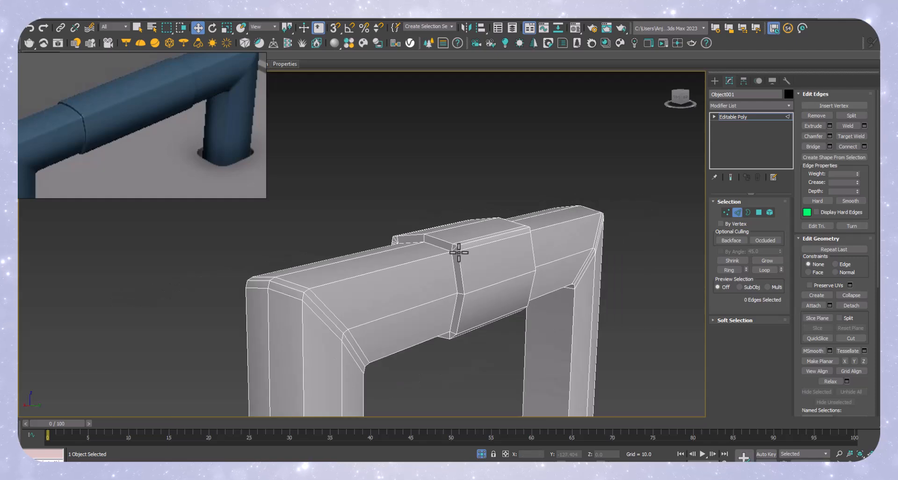
middle_click_drag(459, 251, 518, 264, "alt")
scroll(477, 273, "up", 5)
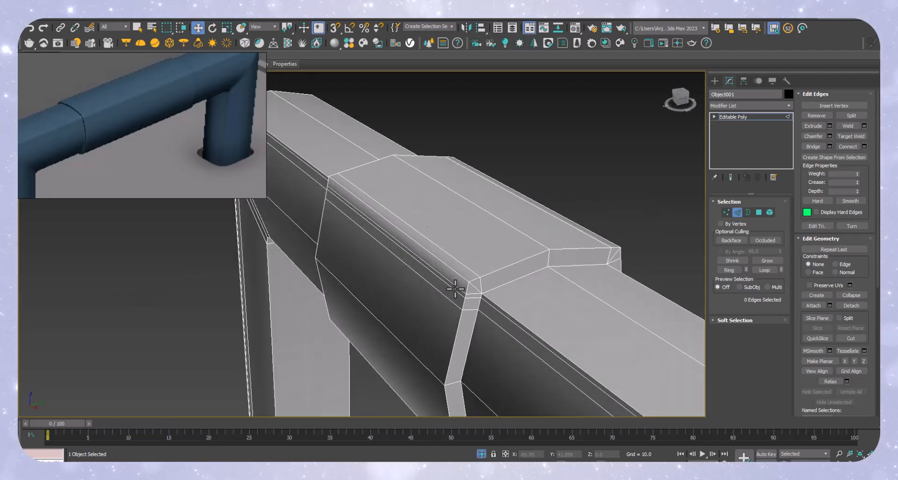
double_click(455, 289)
key("ctrl+z")
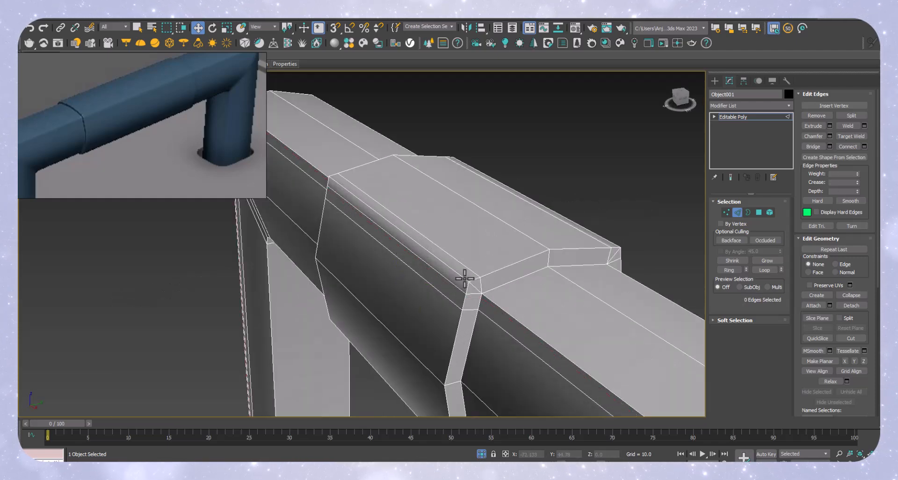
double_click(464, 279)
key("ctrl+BackSpace")
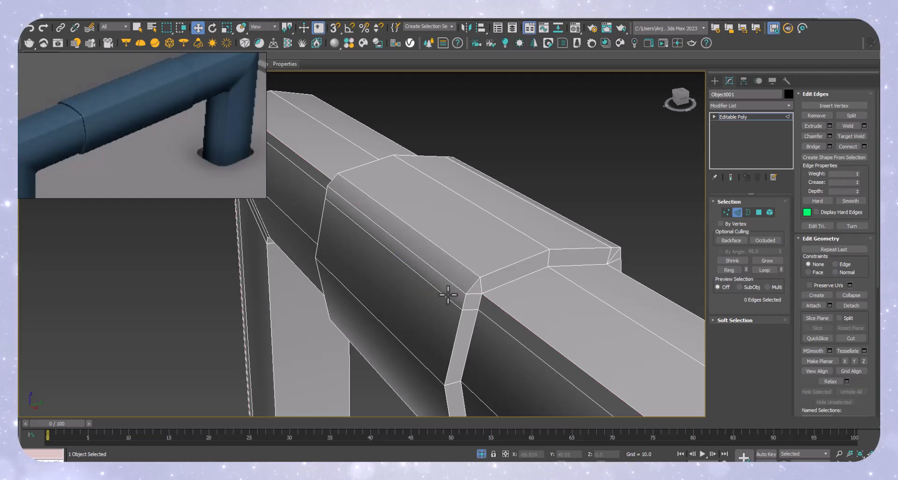
double_click(448, 293)
key("ctrl+BackSpace")
Try removing each of the two remaining loops on that upper sleeve corner in turn, undoing each removal.
double_click(457, 286)
key("ctrl+BackSpace")
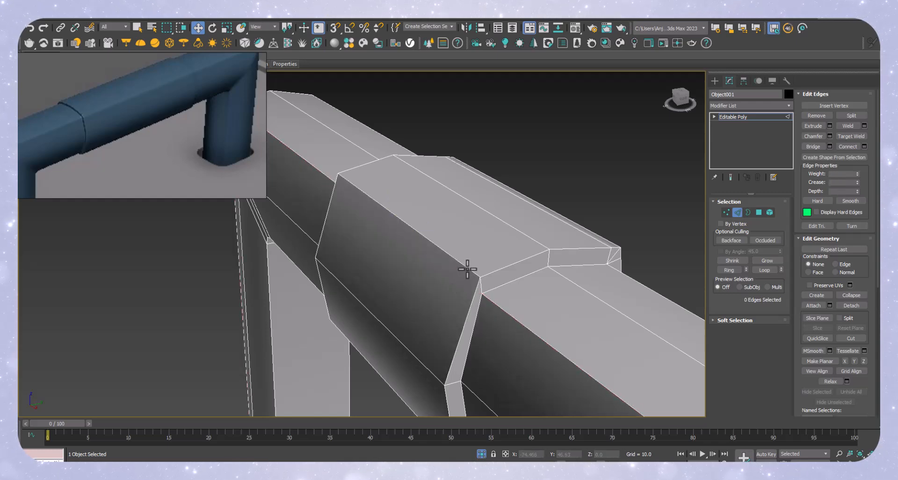
key("ctrl+z")
double_click(469, 267)
key("ctrl+BackSpace")
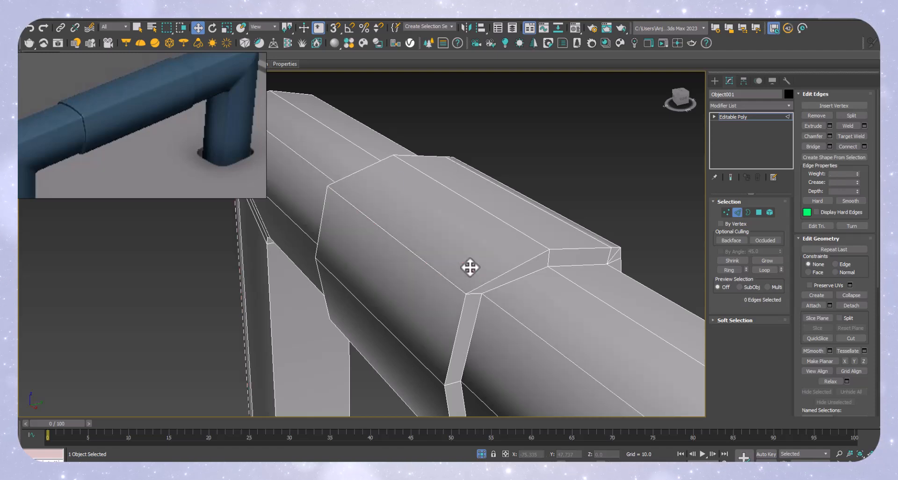
key("ctrl+z")
Remove the middle lengthwise edge loop running along the crossbar's opposite upper corner and through the sleeve's end face.
middle_click_drag(469, 266, 539, 260, "alt")
left_click(629, 260)
scroll(526, 253, "up", 2)
double_click(534, 250)
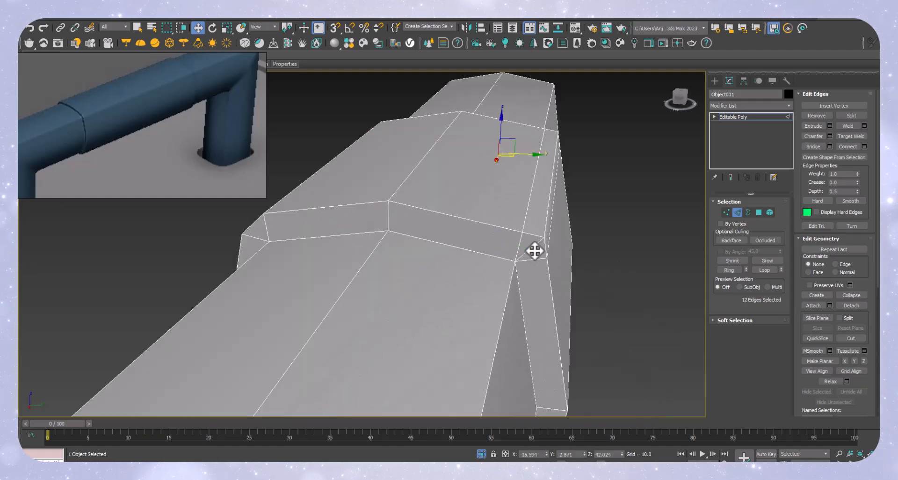
left_click(538, 244, "alt")
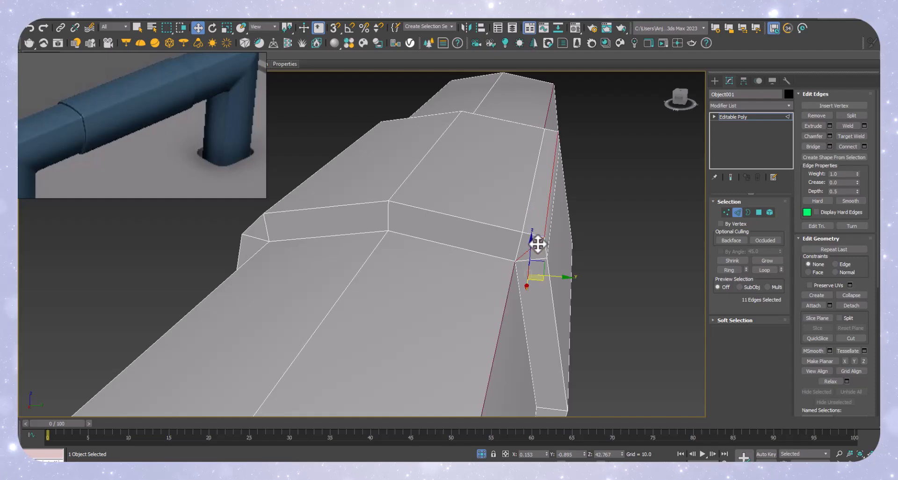
key("BackSpace")
Weld the two neighbouring vertices at one end of the sleeve's upper corner into one, with a threshold of 1.0.
scroll(547, 243, "down", 3)
middle_click_drag(537, 282, 473, 276, "alt")
scroll(462, 279, "down", 3)
scroll(476, 294, "up", 3)
scroll(473, 276, "up", 2)
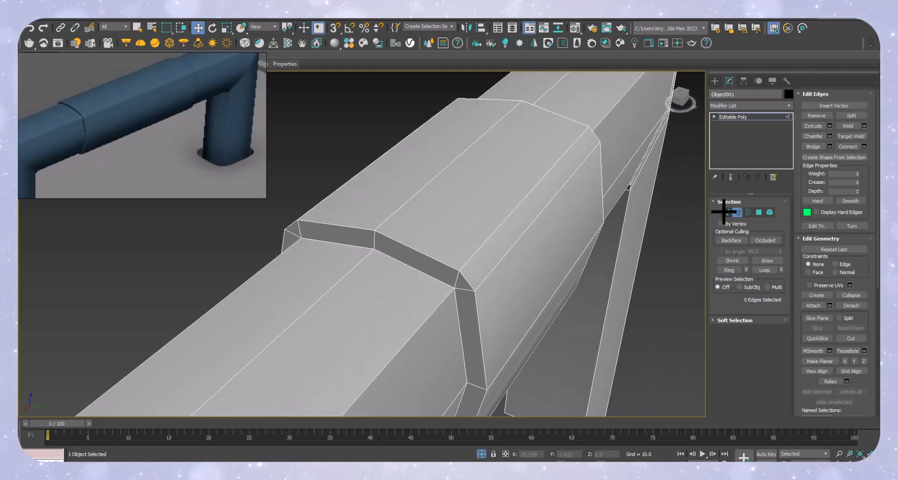
left_click(725, 213)
left_click(458, 271)
left_click(474, 291, "ctrl")
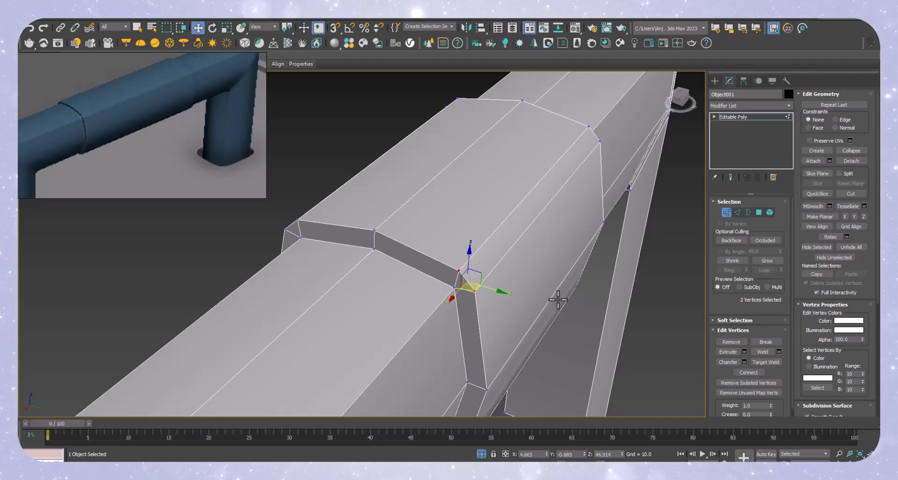
key("ctrl+shift+w")
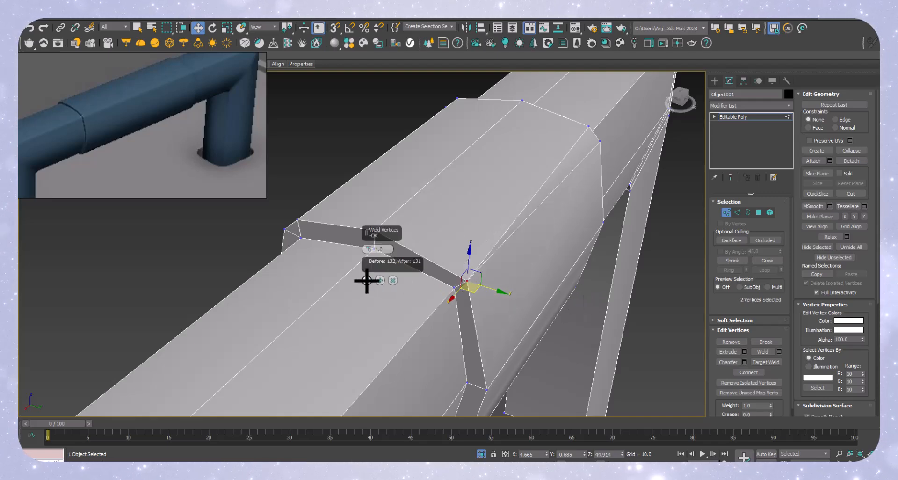
left_click(367, 281)
Weld the paired vertices on both upper corners at the sleeve's opposite end, with a threshold of 1.0.
middle_click_drag(556, 279, 156, 313, "alt")
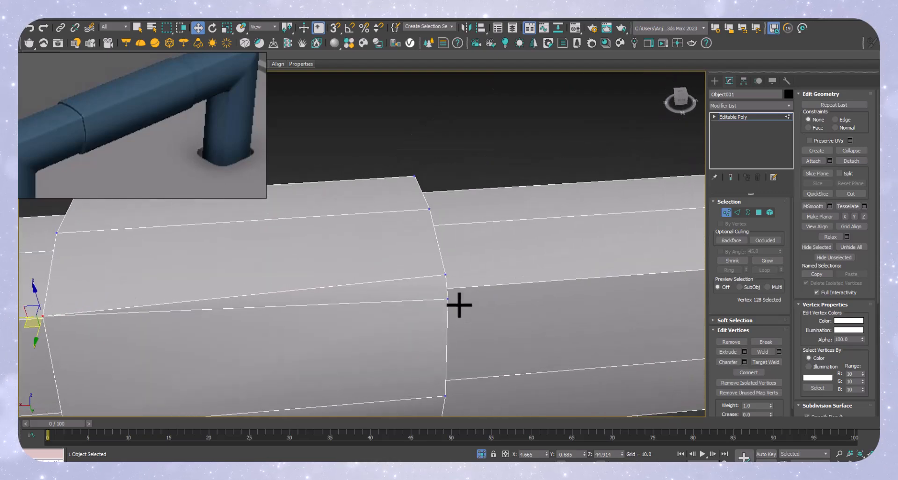
left_click(444, 276, "ctrl")
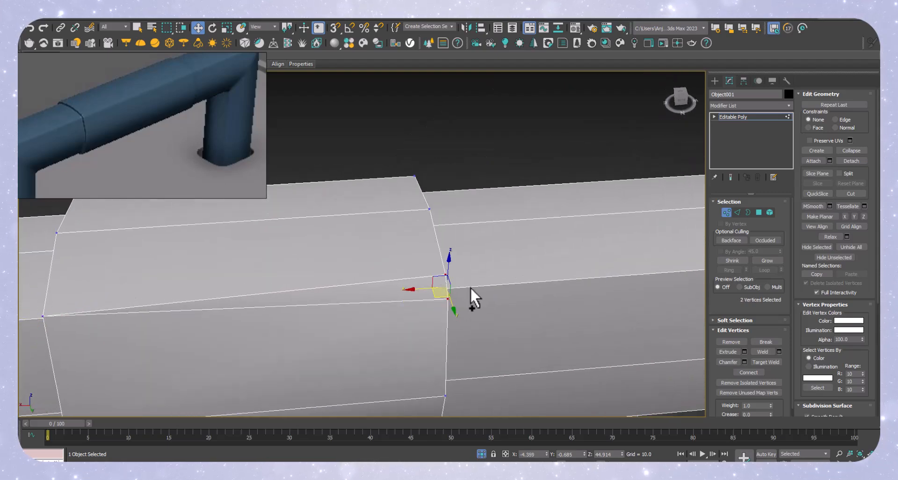
key("ctrl+shift+w")
middle_click_drag(476, 301, 483, 251, "alt")
scroll(481, 241, "up", 5)
left_click(509, 244, "ctrl")
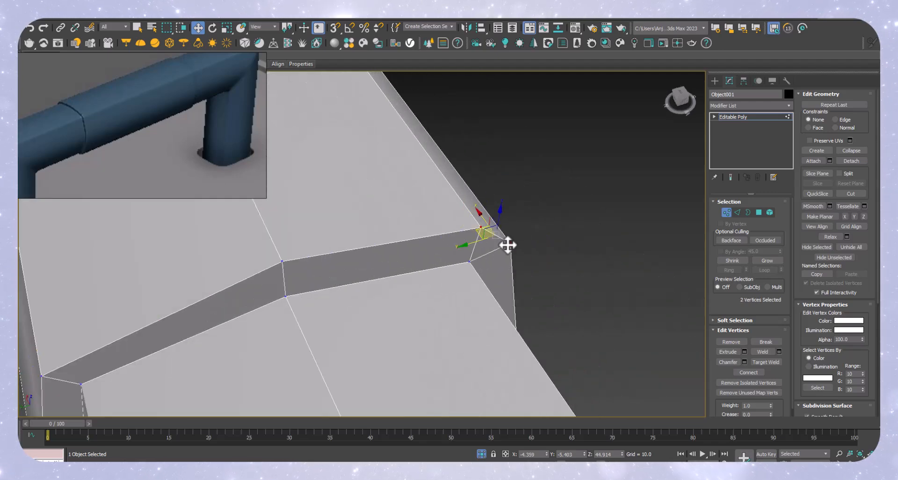
key("ctrl+shift+w")
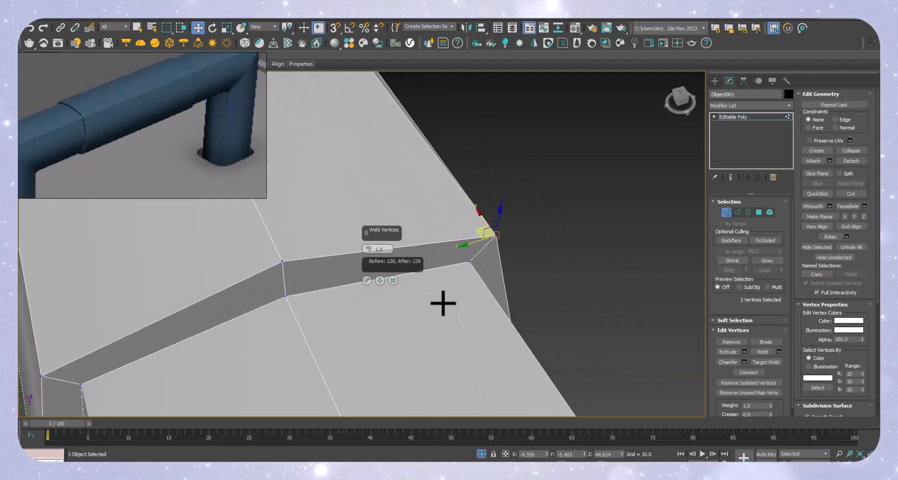
left_click(366, 280)
Weld the two vertices on one lower corner at that same sleeve end, with a threshold of 1.0.
middle_click_drag(599, 251, 506, 311, "alt")
scroll(518, 253, "up", 3)
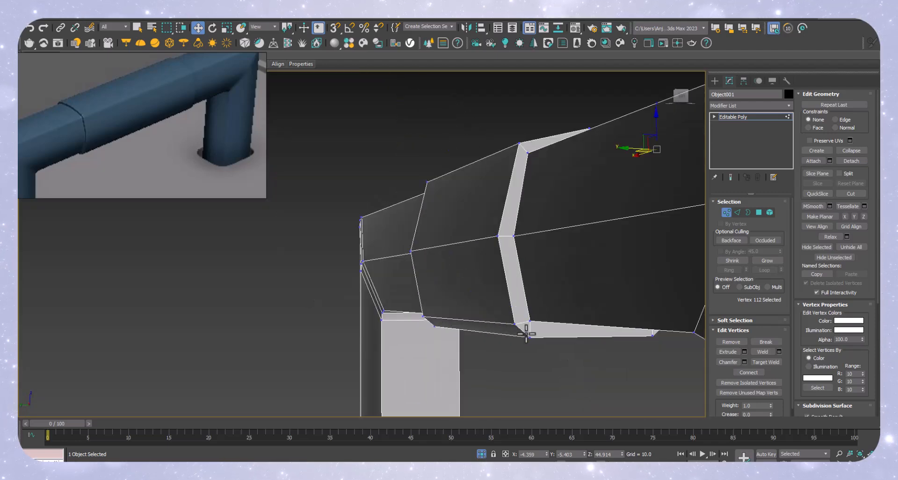
scroll(506, 312, "up", 3)
left_click(539, 342, "ctrl")
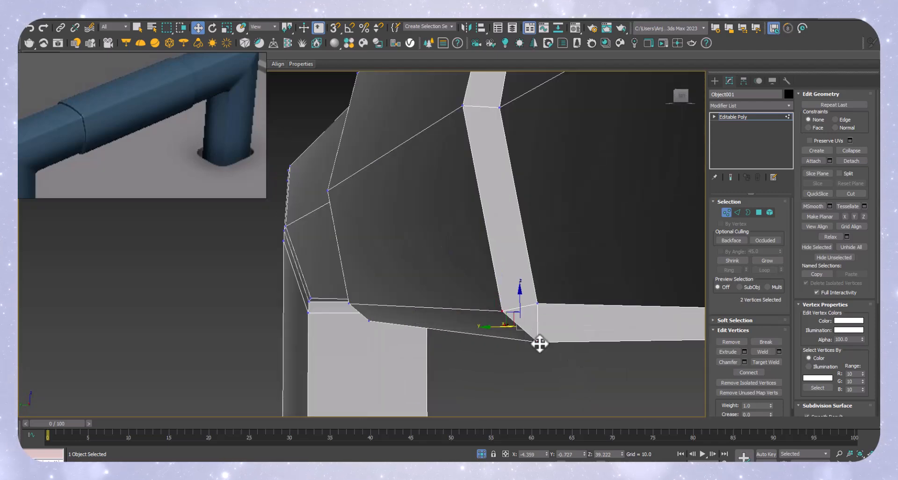
key("ctrl+shift+w")
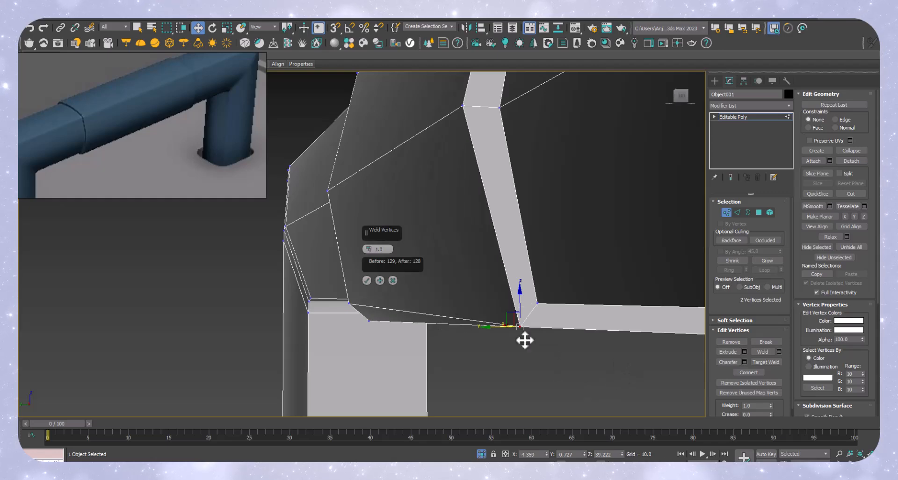
left_click(367, 280)
Weld the vertex pair at the other end of the same lower sleeve corner, with a threshold of 1.0.
middle_click_drag(367, 280, 447, 289, "alt")
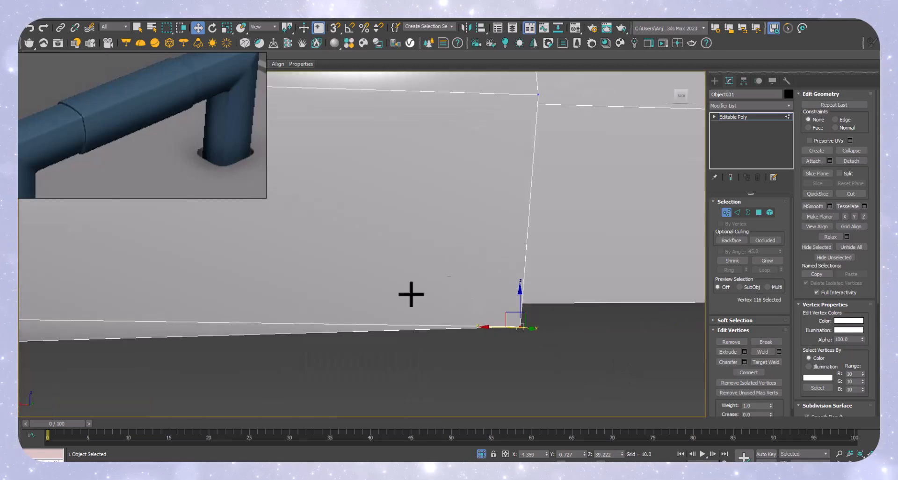
scroll(421, 295, "down", 4)
middle_click_drag(231, 321, 555, 320)
scroll(589, 307, "up", 3)
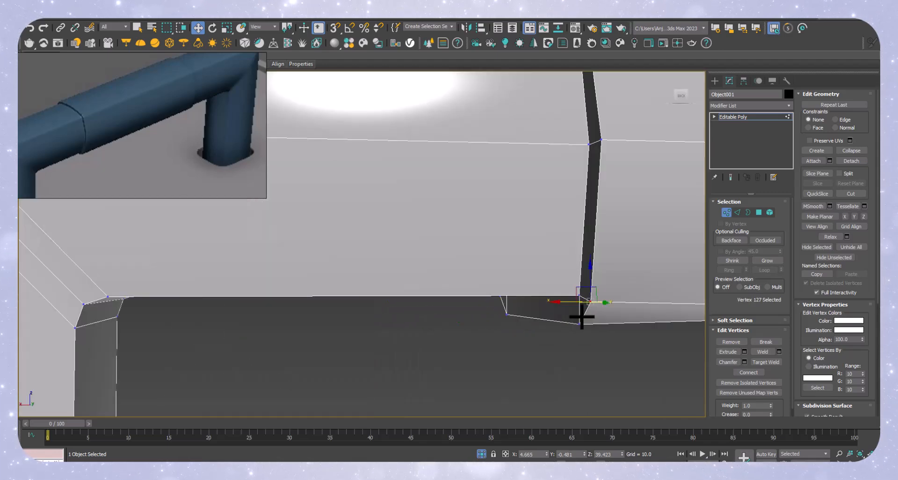
left_click(578, 323)
key("ctrl+shift+w")
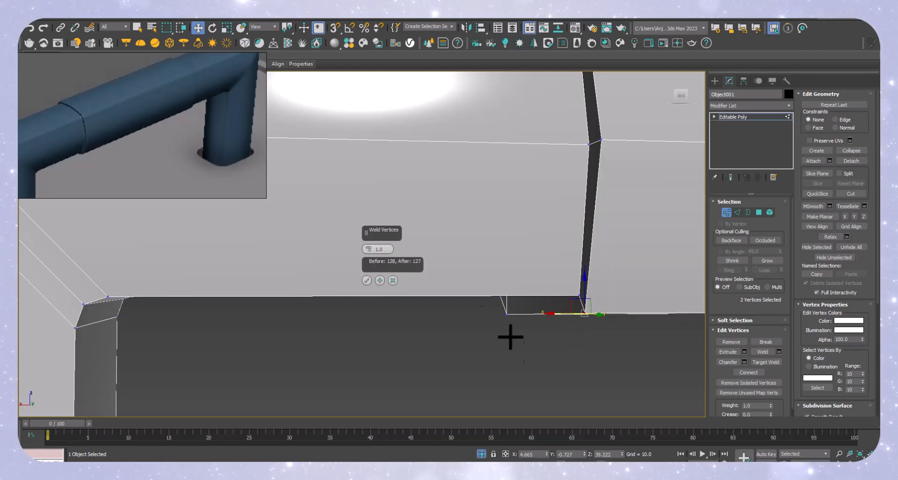
left_click(367, 280)
Weld the vertex pairs at both ends of the sleeve's remaining lower corner, with a threshold of 1.0.
middle_click_drag(357, 307, 509, 304, "alt")
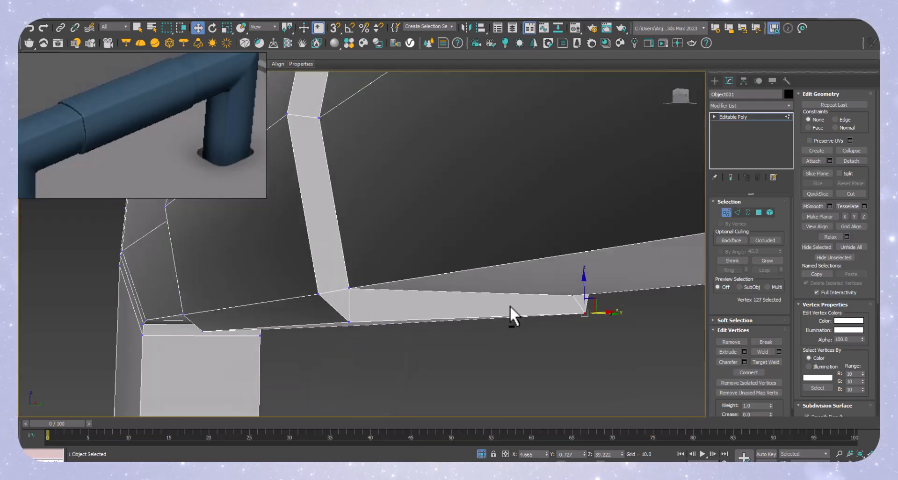
left_click(319, 296)
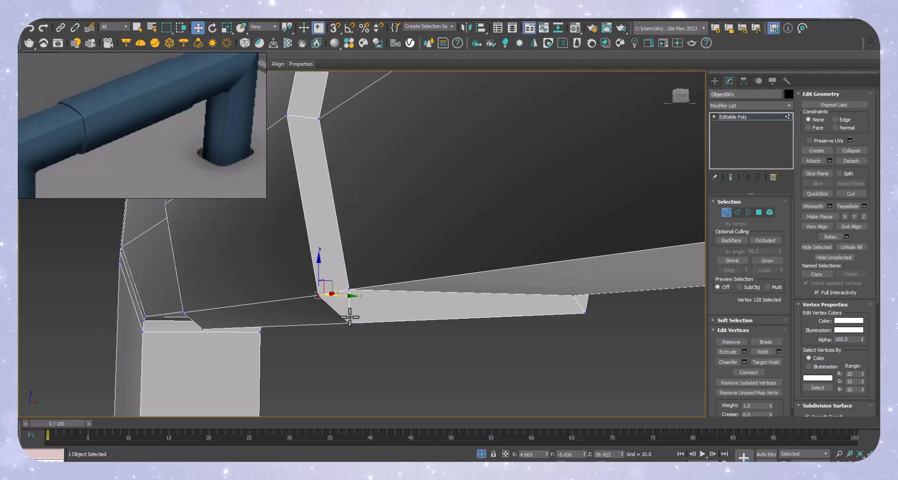
left_click(349, 322, "ctrl")
key("ctrl+shift+w")
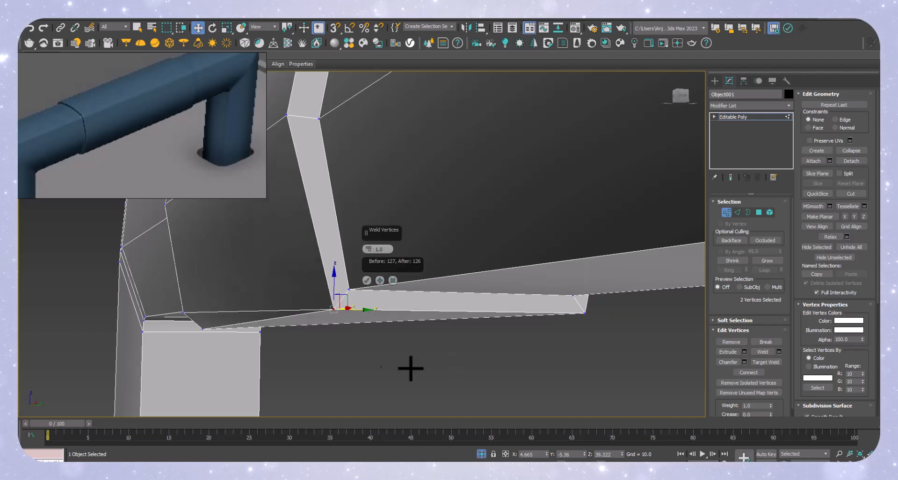
left_click(367, 280)
middle_click_drag(281, 291, 734, 298, "alt")
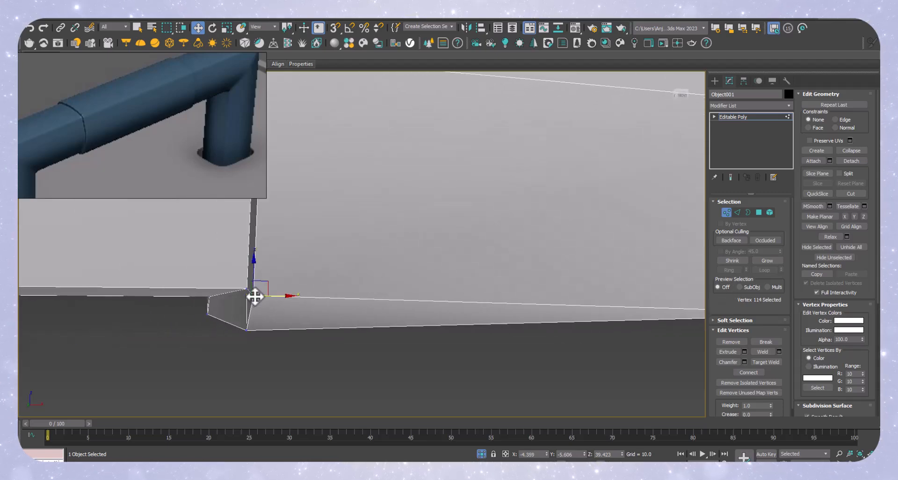
left_click(247, 329, "ctrl")
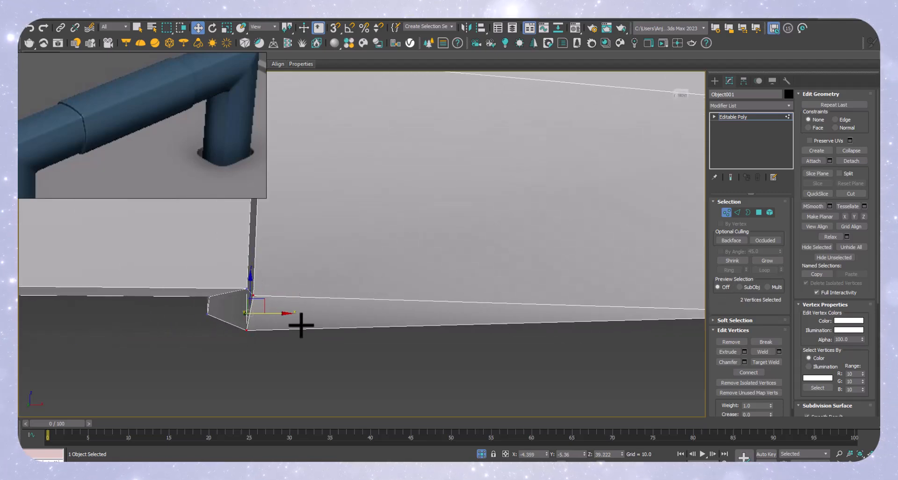
key("ctrl+shift+w")
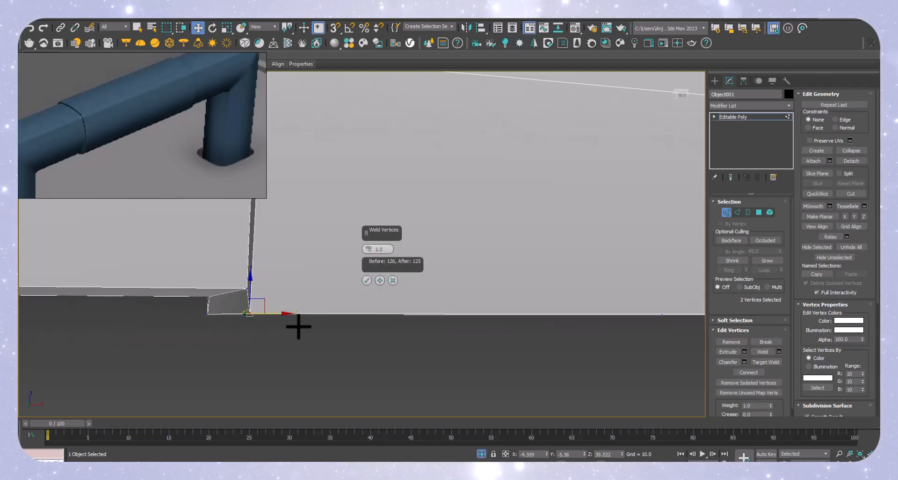
left_click(368, 280)
Weld the last double vertex on the sleeve's upper corner with a threshold of 1.0 and clear the selection.
scroll(379, 284, "down", 10)
middle_click_drag(379, 283, 319, 290, "alt")
scroll(365, 306, "up", 3)
scroll(472, 252, "up", 2)
left_click(462, 259)
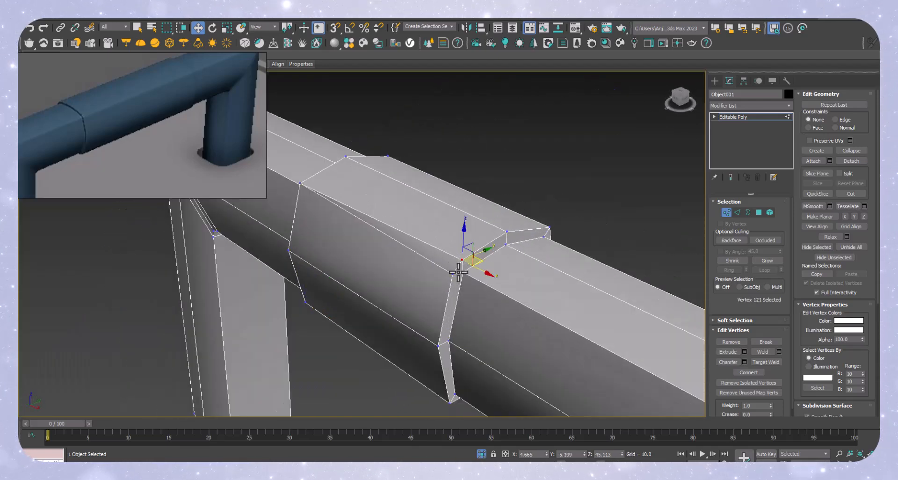
left_click_drag(454, 273, 456, 275)
key("ctrl+shift+w")
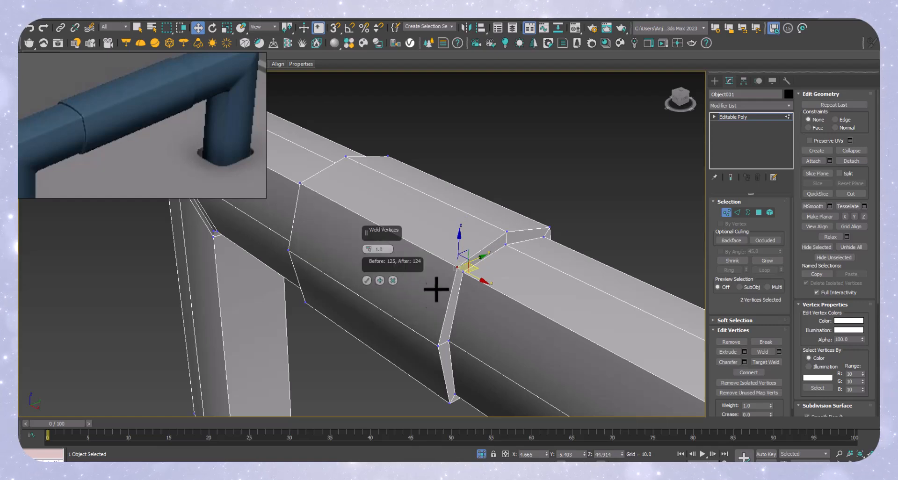
left_click(366, 280)
left_click(596, 173)
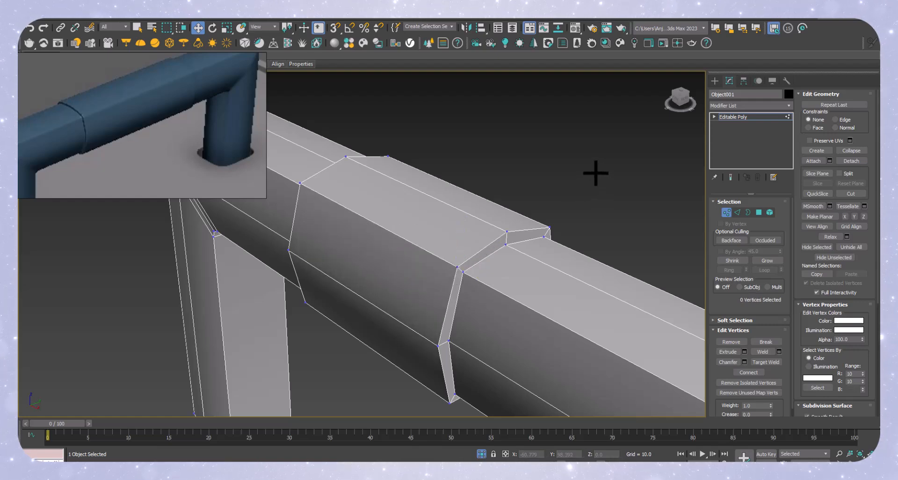
Select all vertices of one sleeve end and scale them along X to flatten that end.
mouse_move(530, 245)
middle_mouse_down("alt")
mouse_move(486, 267)
mouse_move(506, 271)
mouse_move(537, 251)
middle_mouse_up("alt")
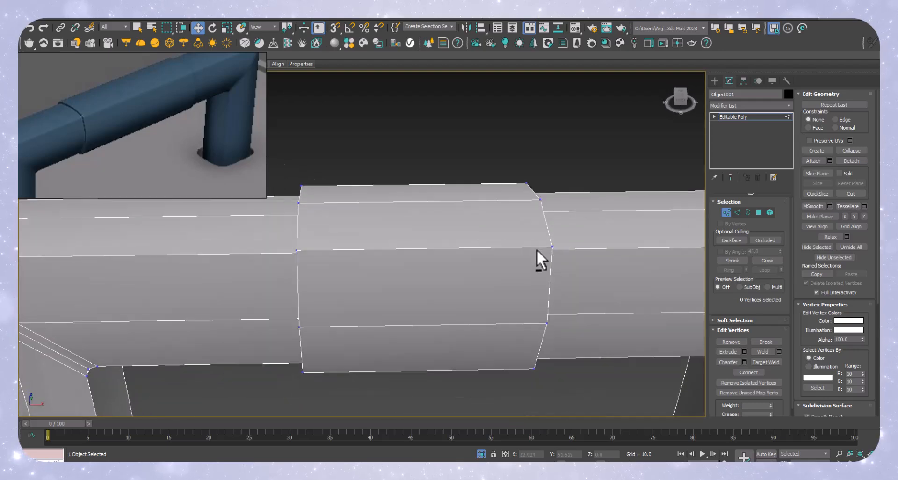
middle_click_drag(484, 276, 483, 188, "alt")
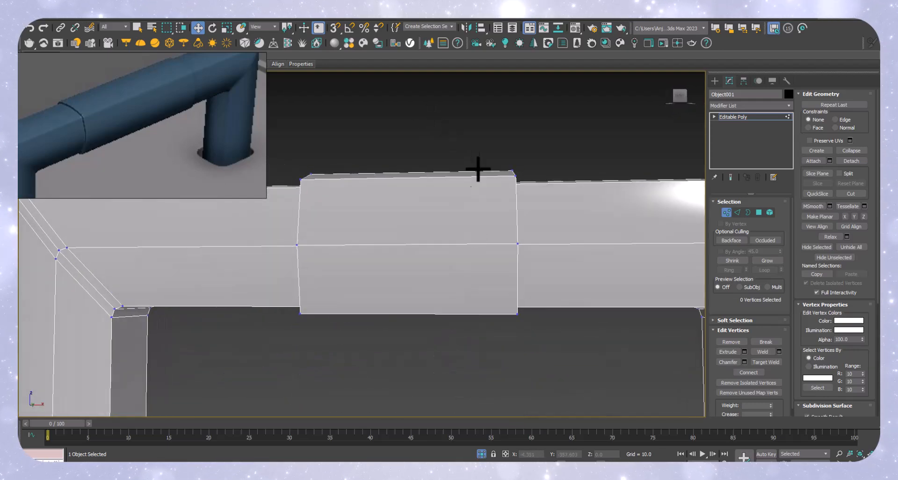
left_click_drag(603, 397, 604, 396)
middle_click_drag(595, 355, 538, 346, "alt")
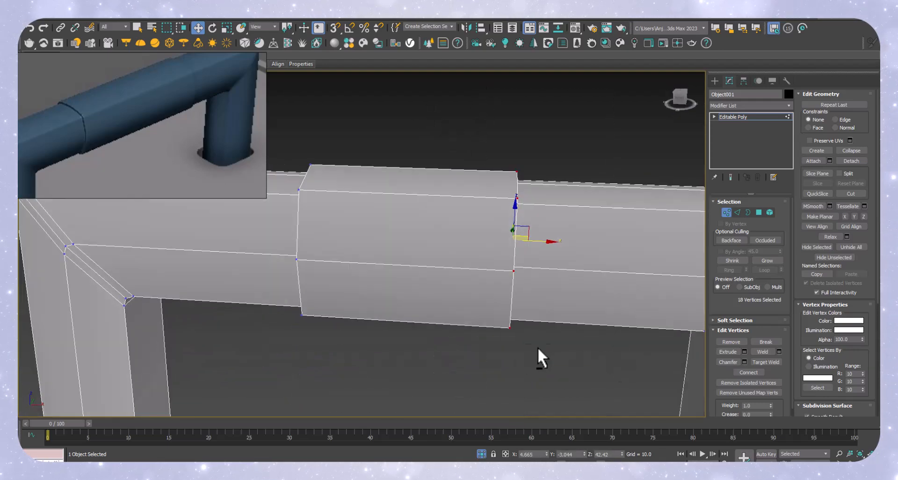
key("r")
left_click_drag(550, 236, 52, 216)
middle_click_drag(252, 251, 286, 216, "alt")
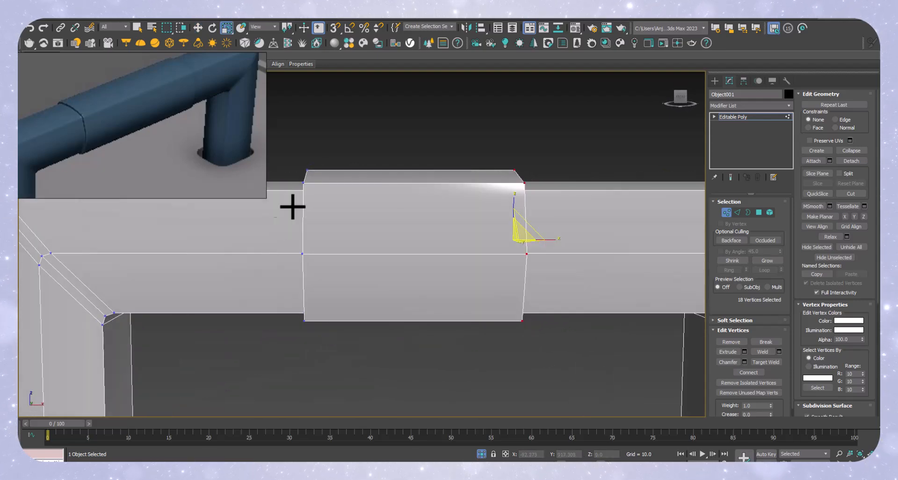
Select all vertices of the sleeve's opposite end and scale them along X to flatten it too.
left_click_drag(343, 163, 207, 385)
left_click(246, 363)
left_click_drag(367, 152, 286, 355)
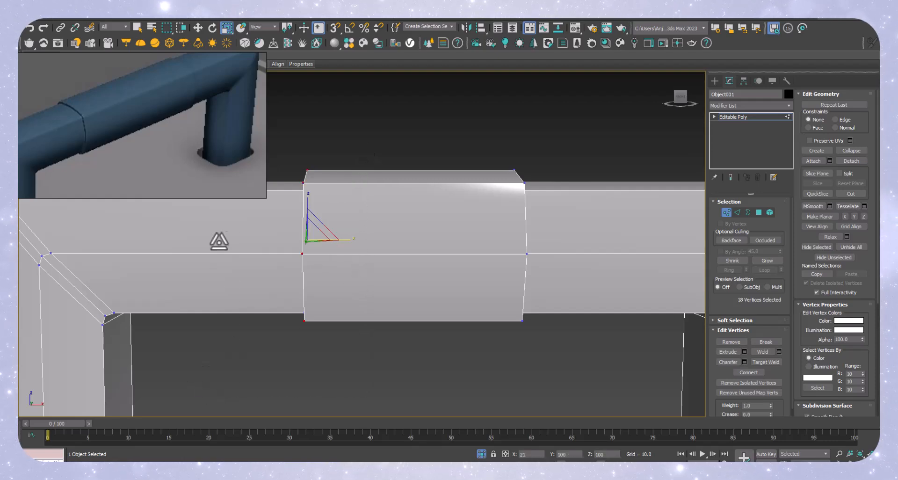
left_click(353, 345)
Connect the ring of lengthwise sleeve edges with a crosswise edge loop around the sleeve.
key("2")
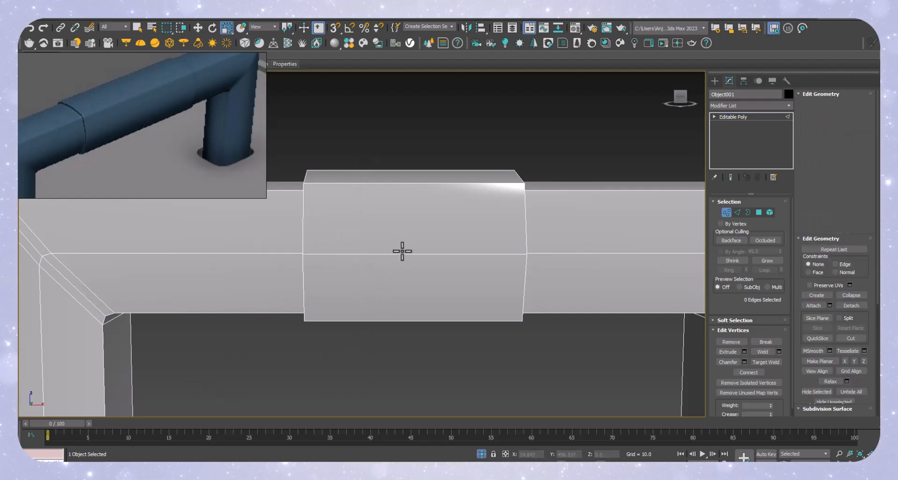
left_click(401, 253)
key("alt+r")
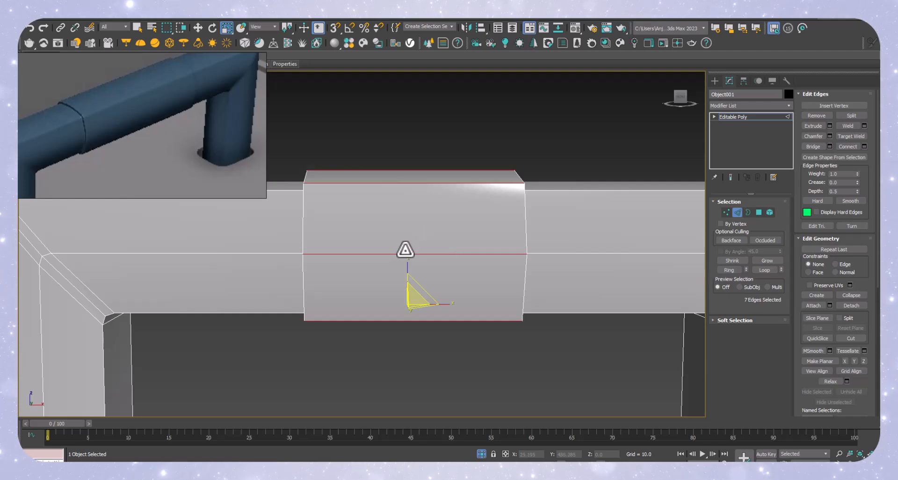
key("ctrl+shift+e")
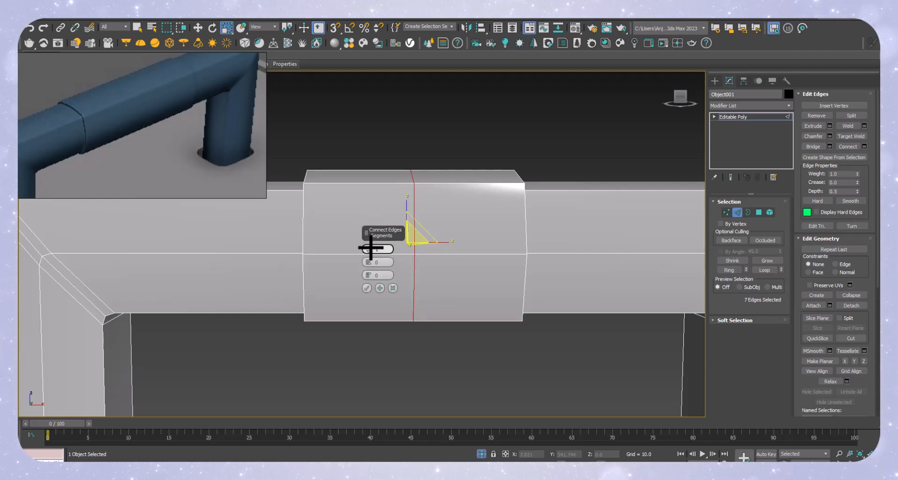